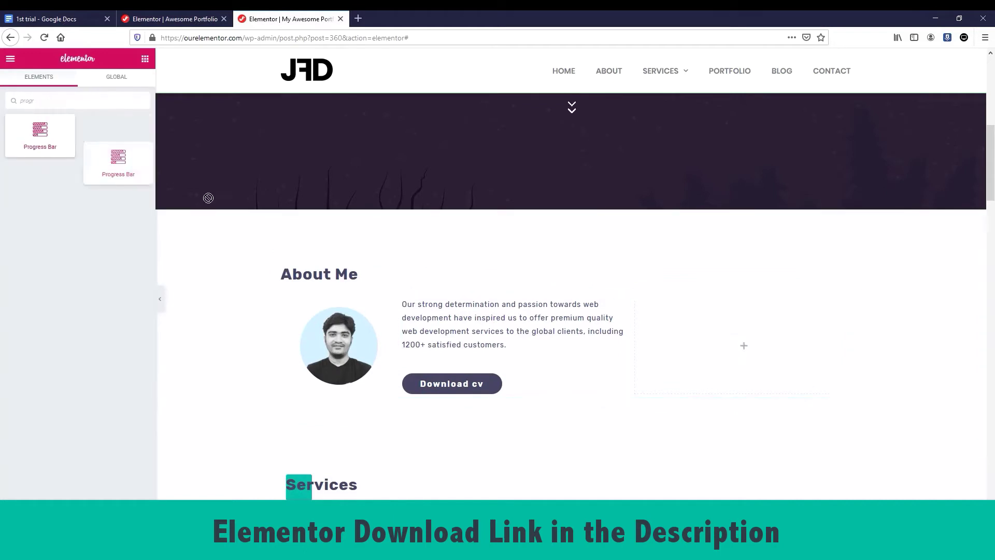
Add a Progress Bar widget to the empty third column beside the About Me text and set its title font to Rubik
drag(208, 198, 651, 307)
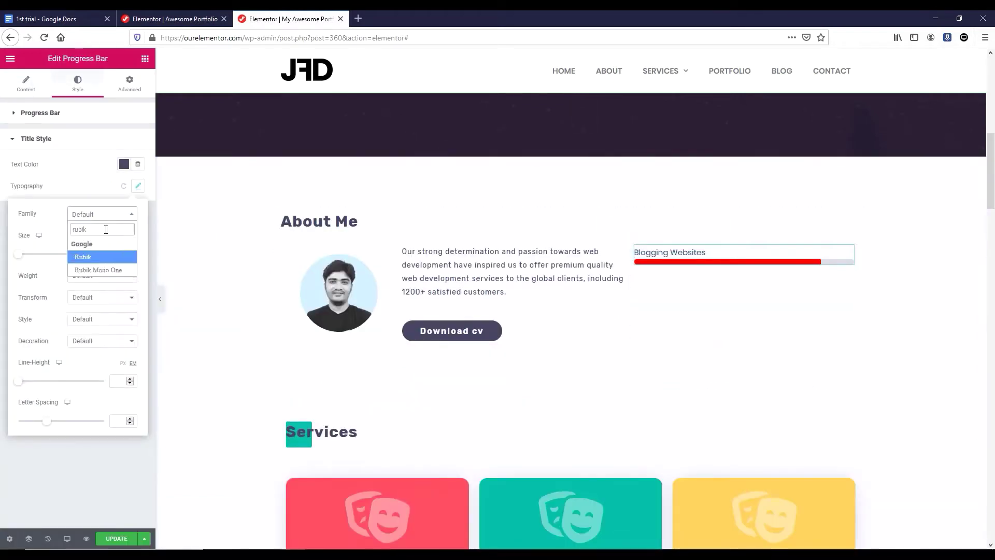
click(78, 256)
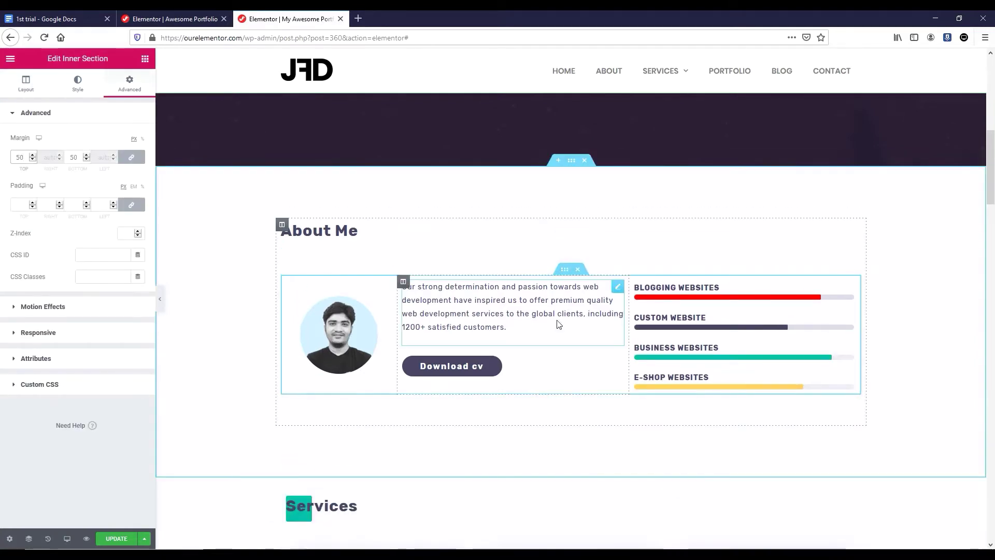
Insert an inner section below the About Me columns with an Icon widget in its first column, and open the icon's primary color
click(145, 59)
drag(38, 156, 422, 429)
drag(116, 348, 426, 440)
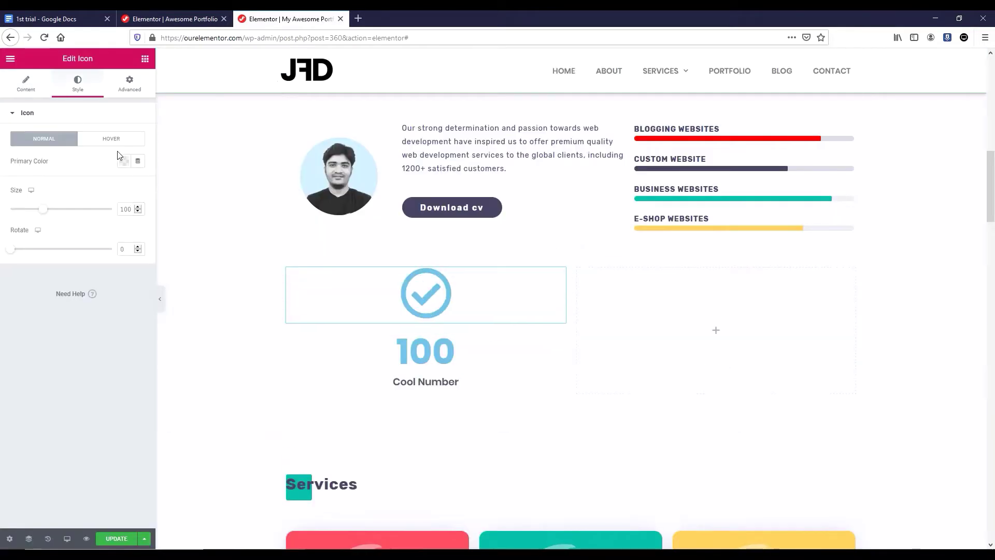
click(124, 161)
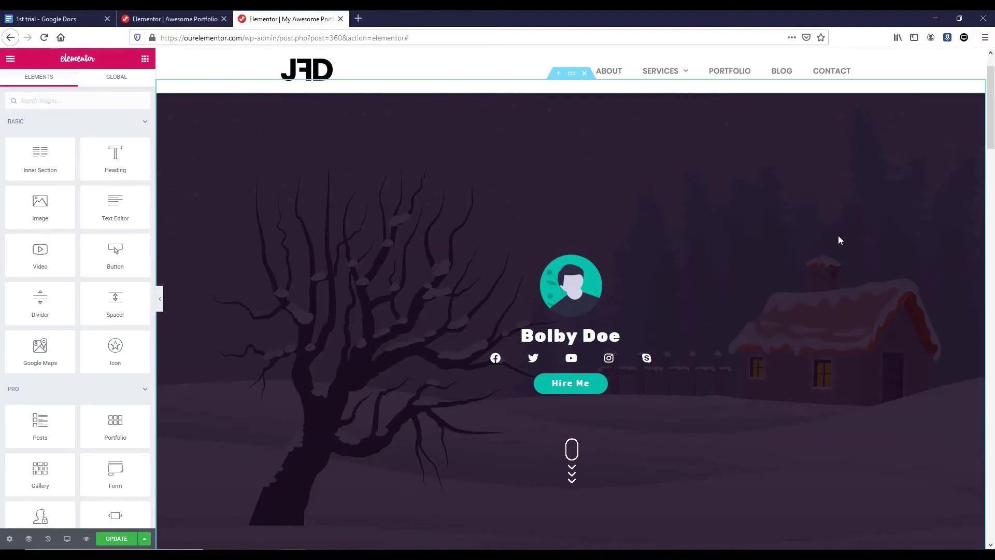
Add a new single-column section directly above the Services section
scroll(838, 235, down, 5)
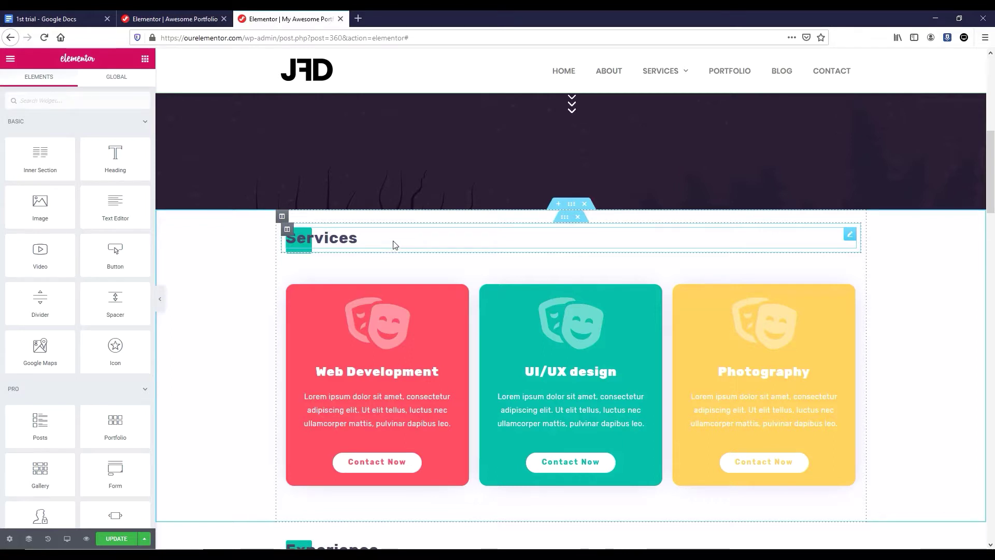
click(558, 204)
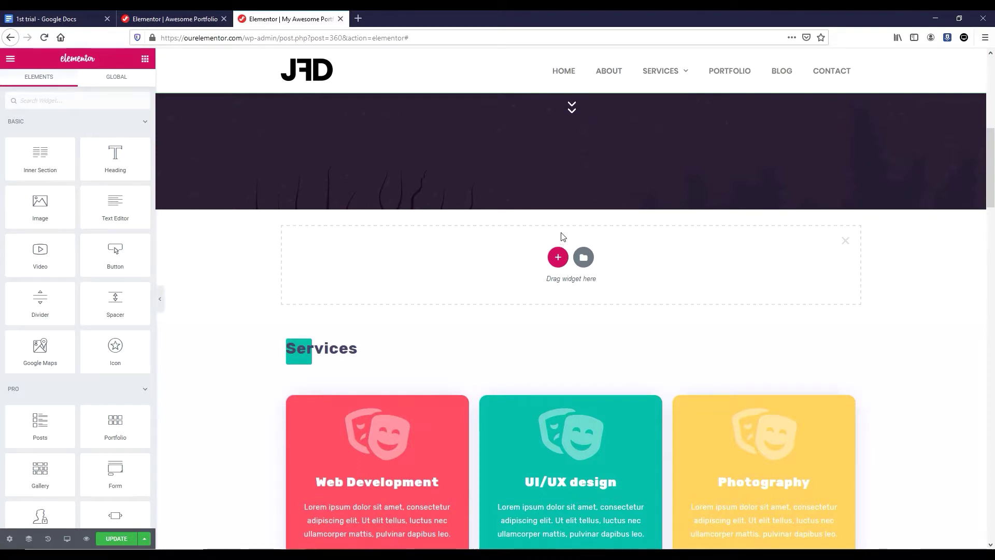
click(557, 257)
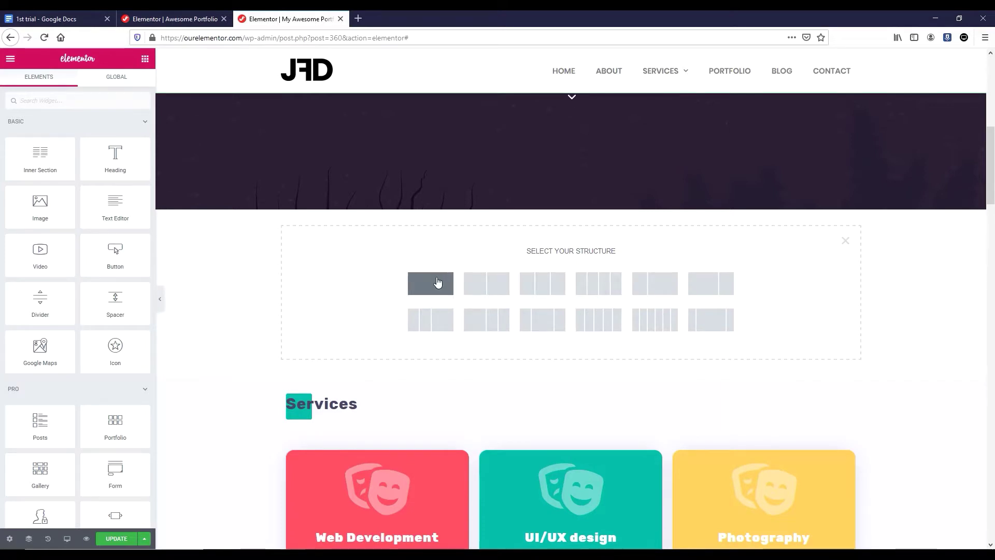
click(438, 281)
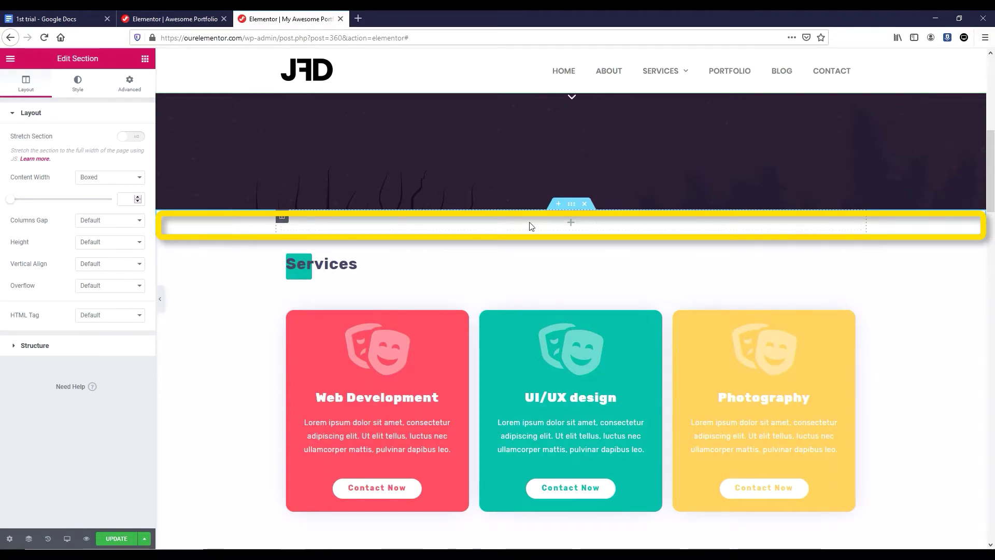
Unlink the new section's padding values and set its top and bottom padding to 100 px
click(133, 87)
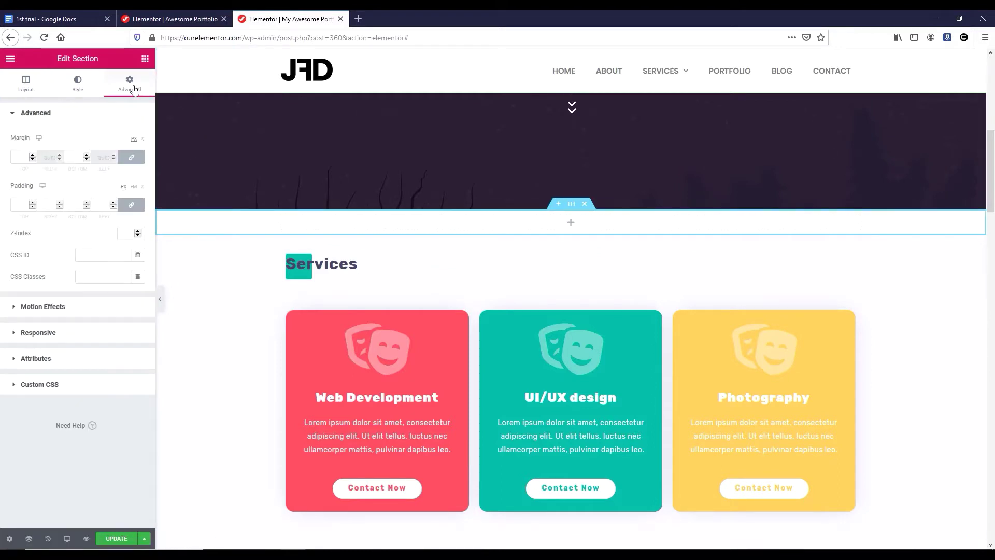
click(136, 206)
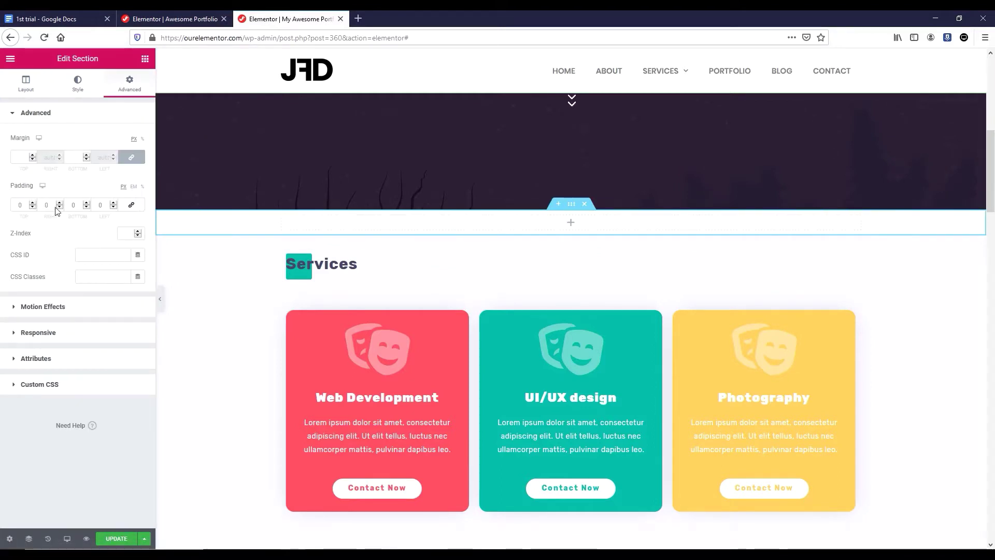
click(16, 204)
text(100)
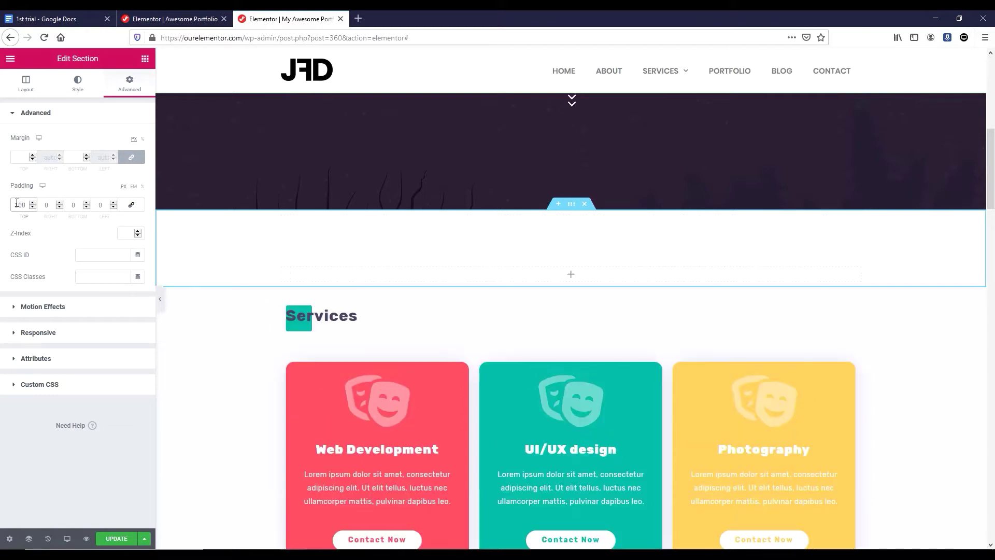
click(71, 205)
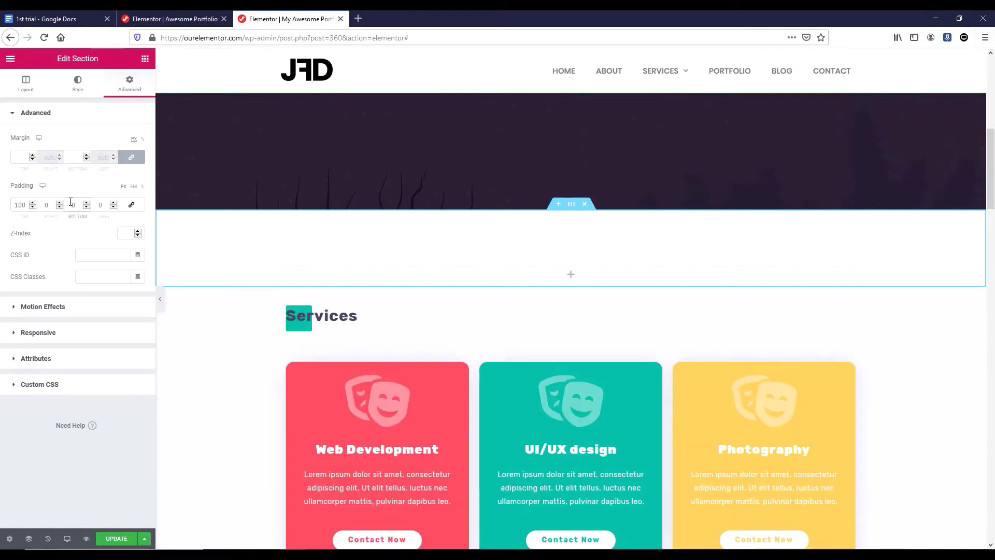
text(100)
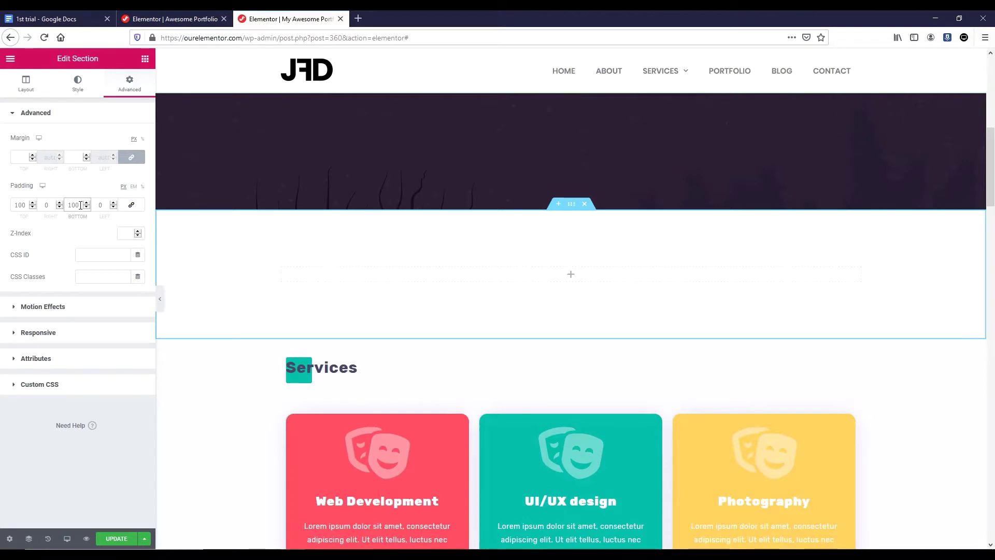
Give the new section a classic background with the saved light color #F9F9FF
click(79, 85)
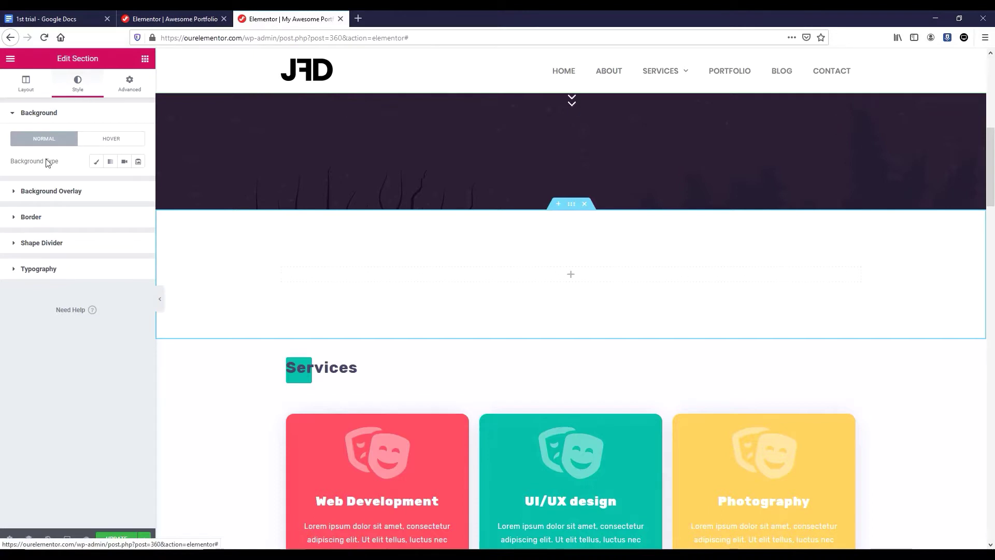
click(95, 162)
click(125, 183)
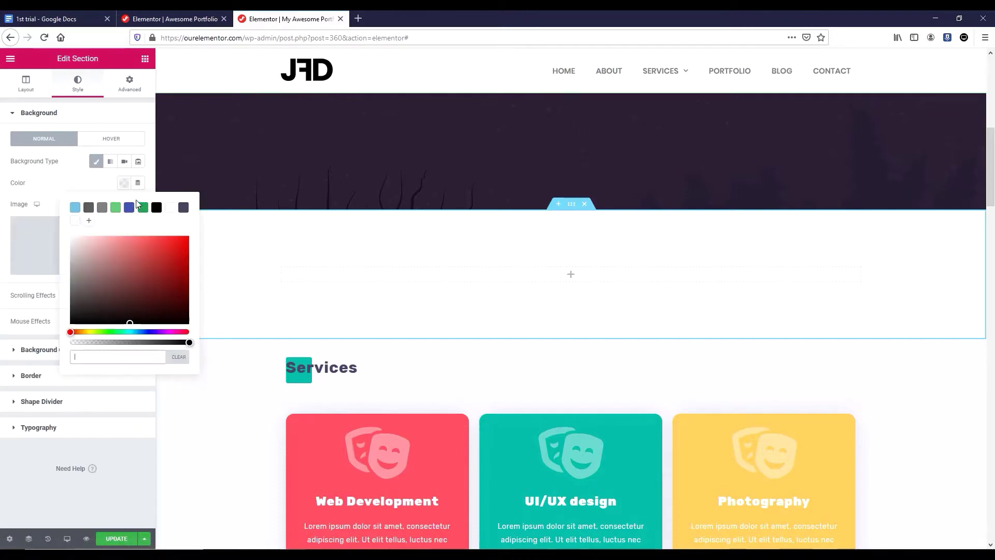
click(76, 221)
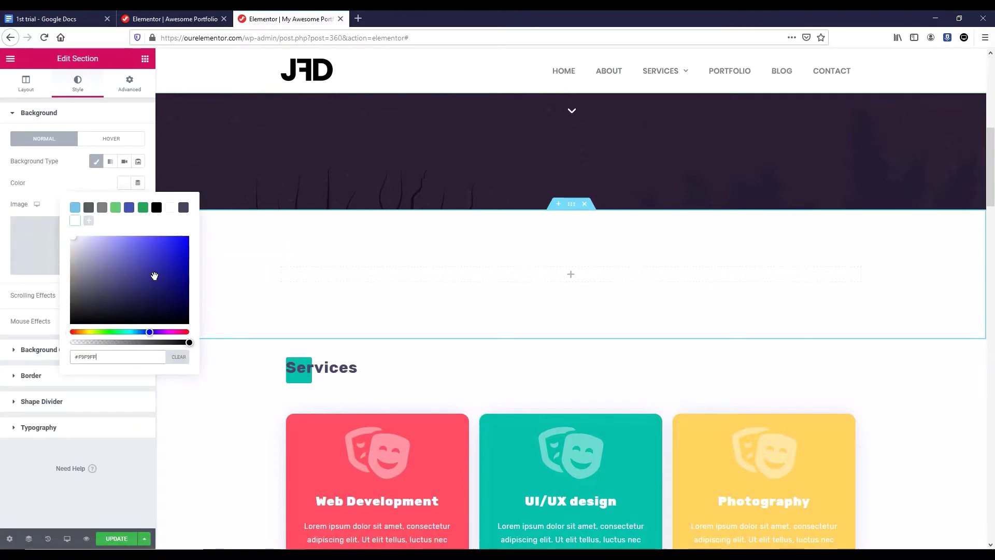
key(ctrl+a)
click(123, 185)
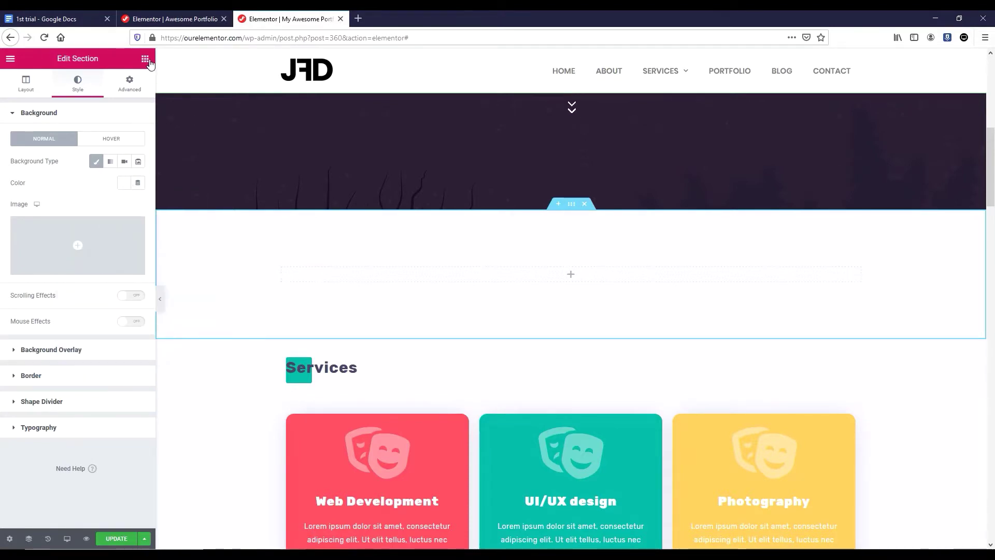
Add a Heading widget to the new section with the title "About Me"
click(146, 59)
drag(113, 157, 404, 284)
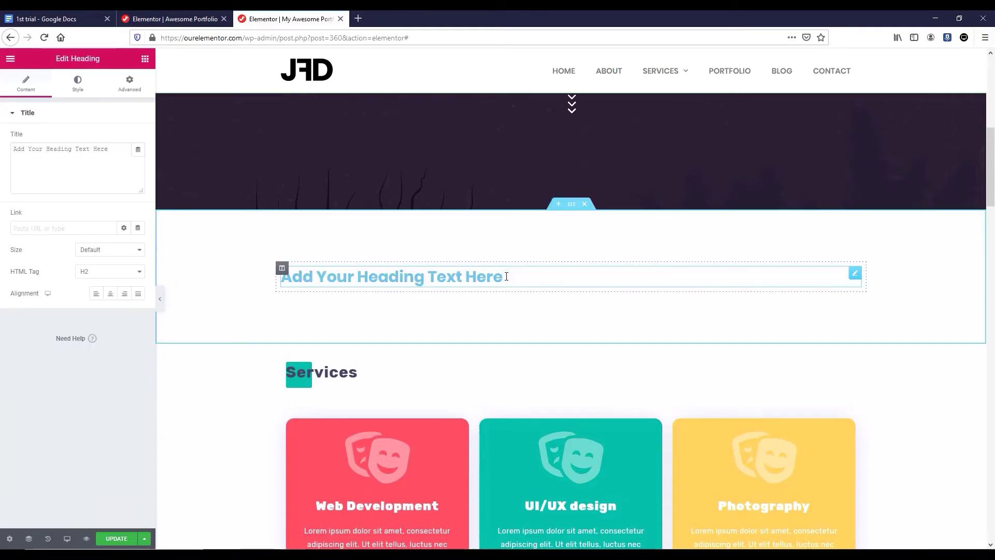
key(ctrl+a)
text(About Me)
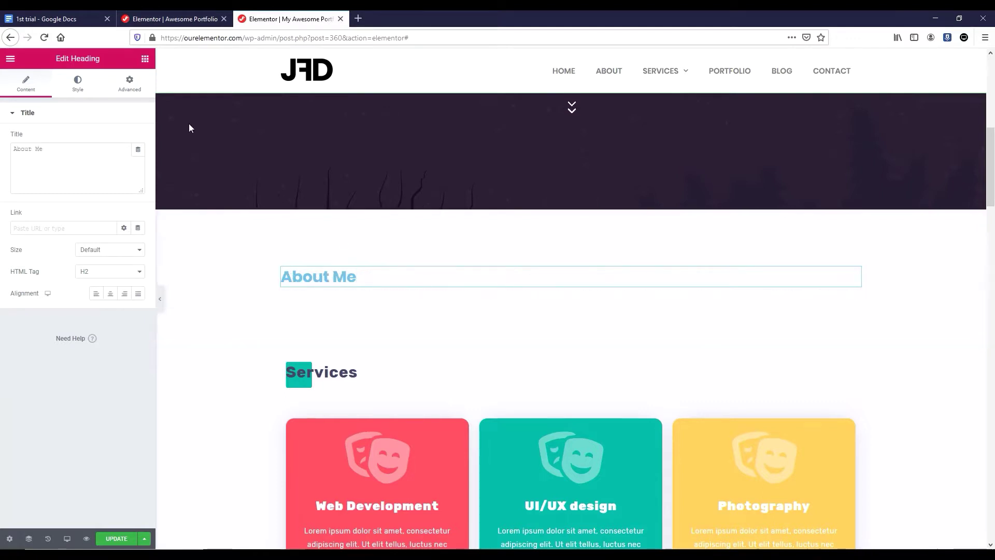
Set the About Me heading's text color to the saved dark purple-gray swatch
click(79, 83)
click(124, 138)
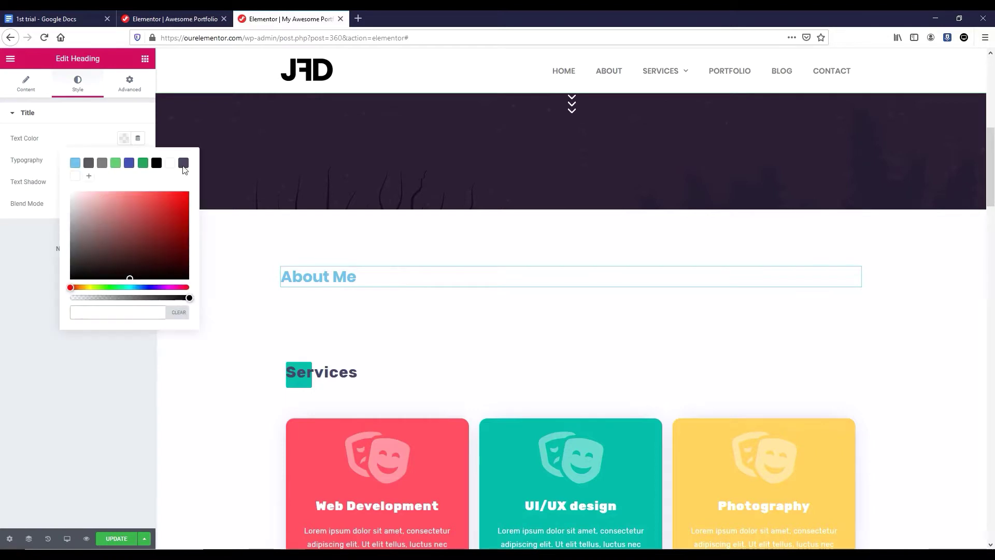
click(183, 163)
Set the About Me heading's typography to the Rubik font with line height 1 em and letter spacing 1
click(138, 160)
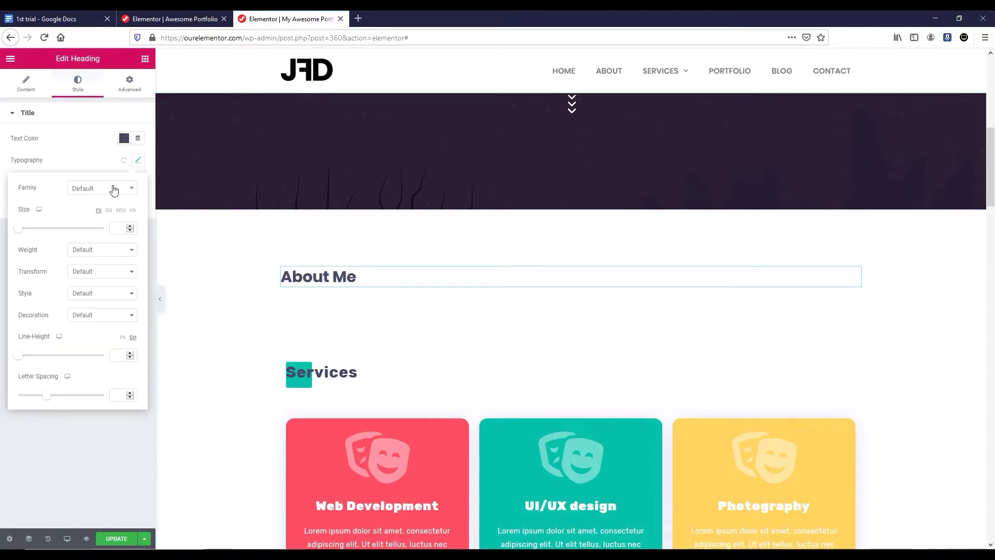
click(111, 188)
text(rubik)
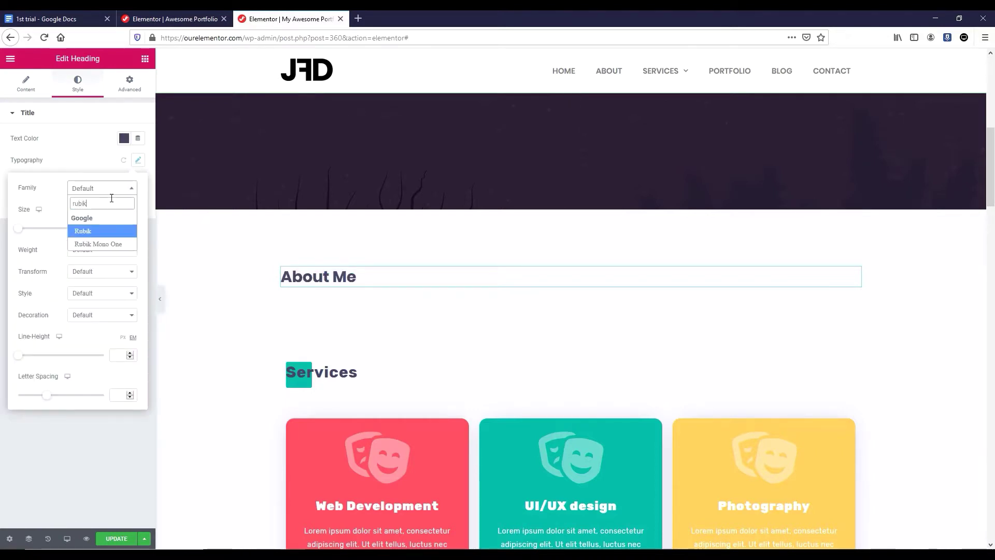
key(Return)
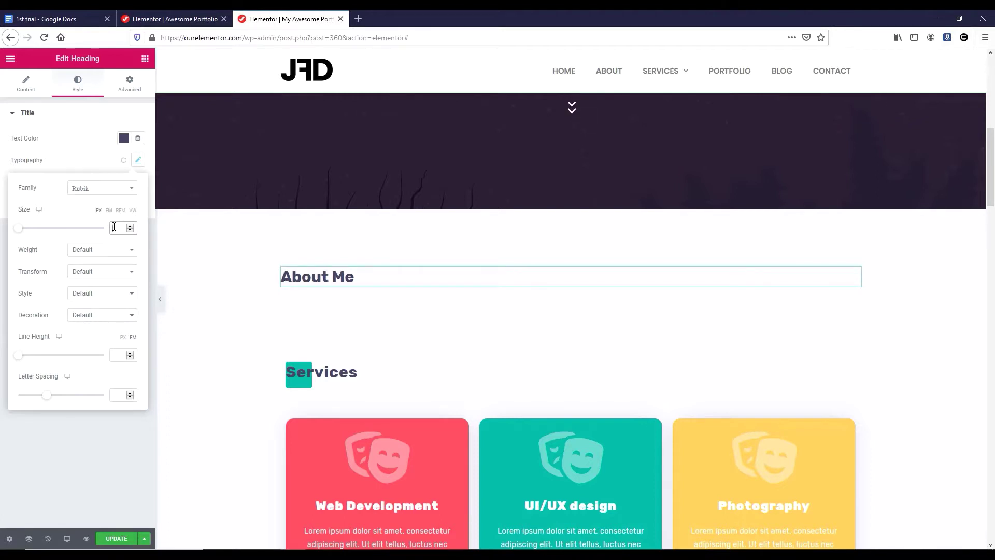
click(116, 356)
text(1)
click(121, 395)
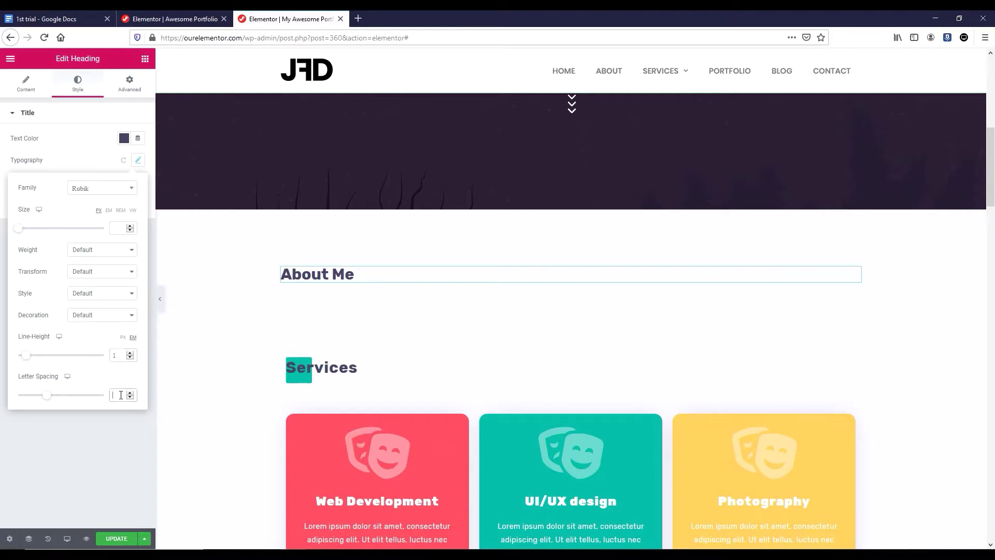
text(1)
click(324, 279)
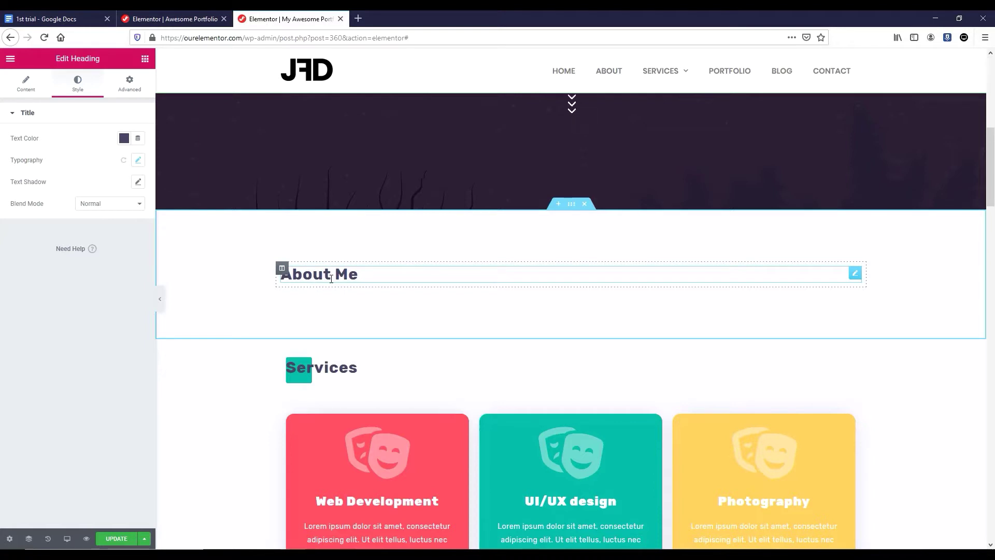
Add an inner section below the About Me heading and duplicate its first column to get three columns
click(146, 59)
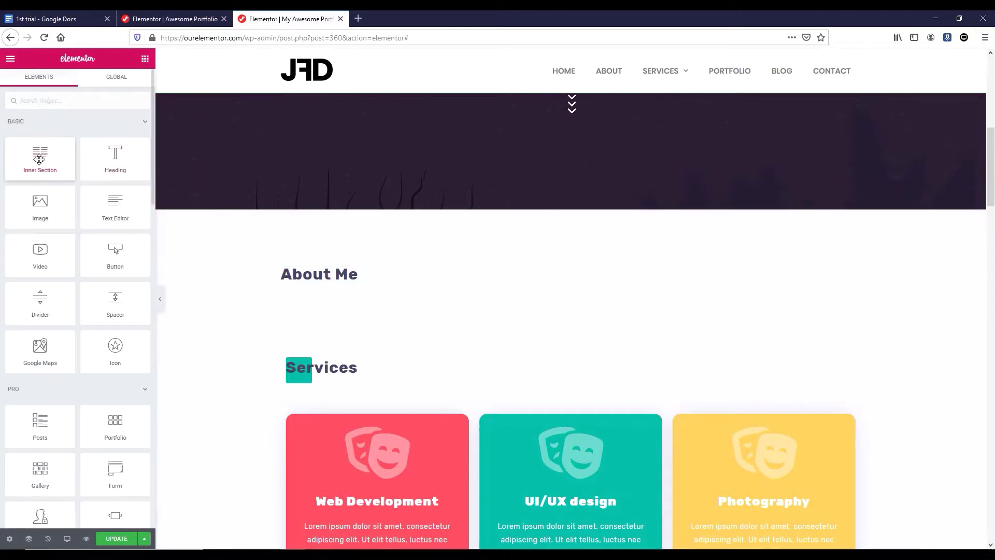
drag(39, 158, 330, 286)
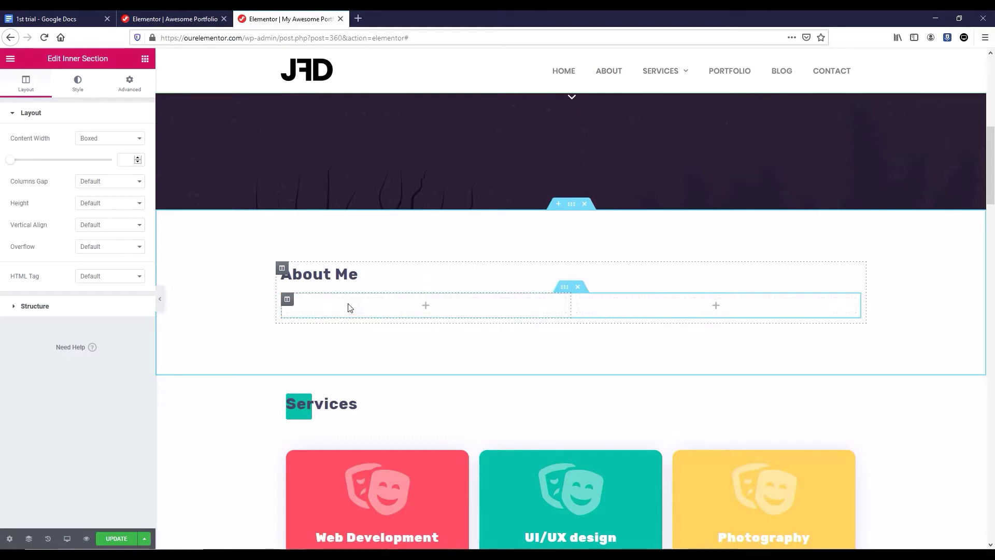
right_click(291, 302)
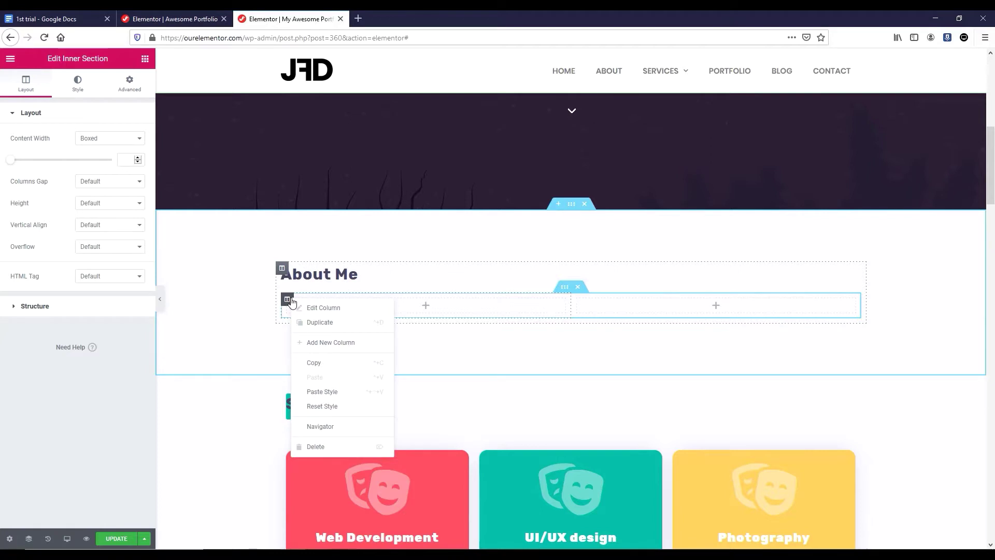
click(310, 322)
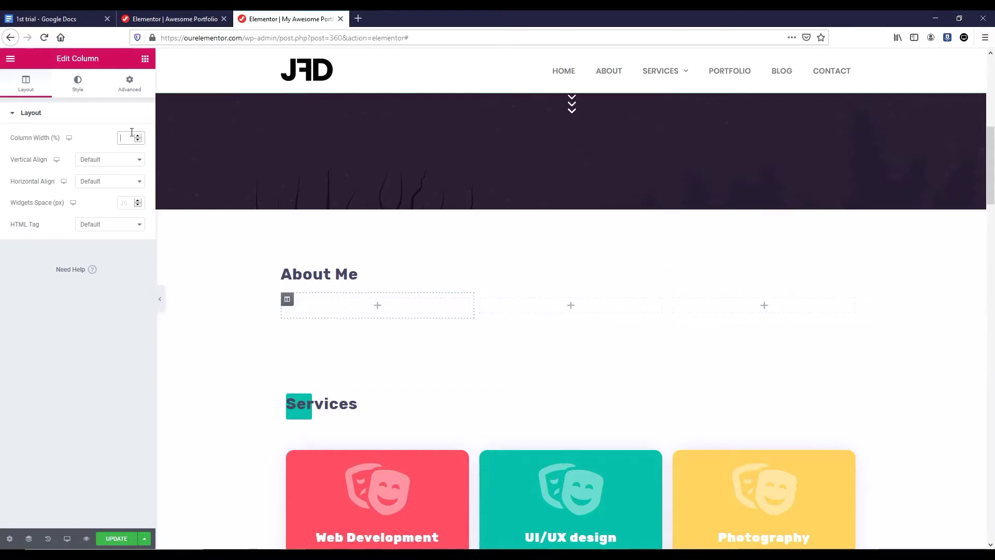
Set the inner section's first column width to 20% and place an Image widget in that column
text(20)
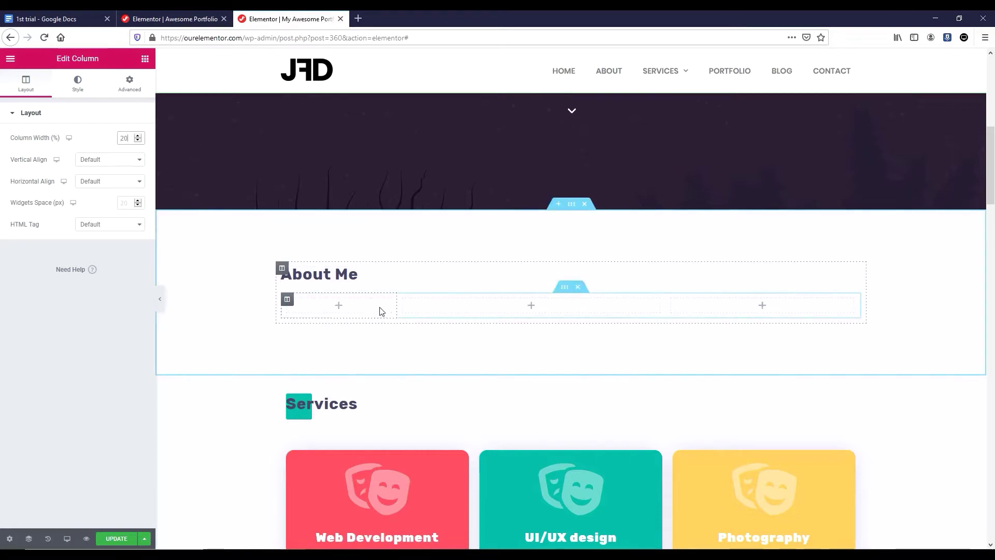
click(338, 308)
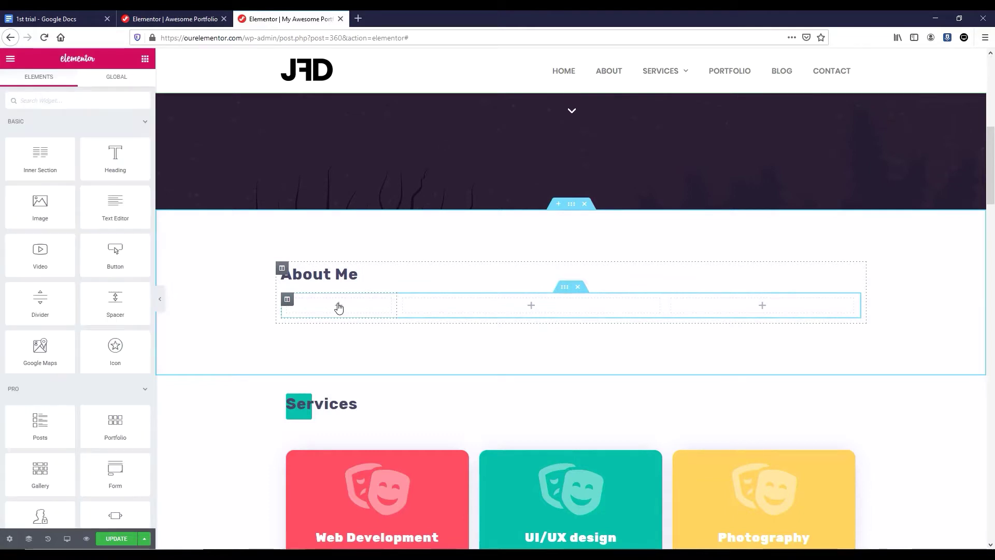
drag(72, 222, 339, 309)
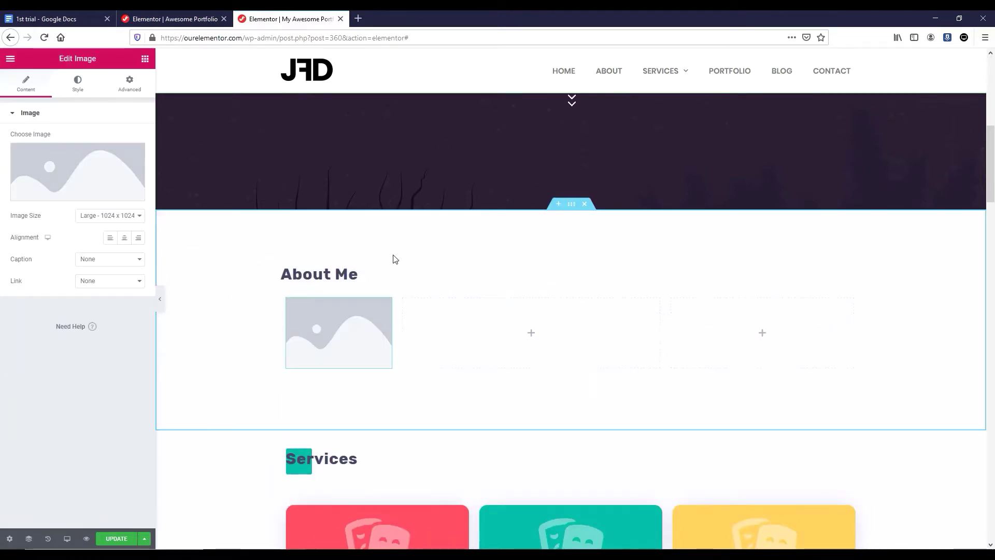
Insert the portrait team-member-6-squre.jpg from the media library into the Image widget
click(97, 169)
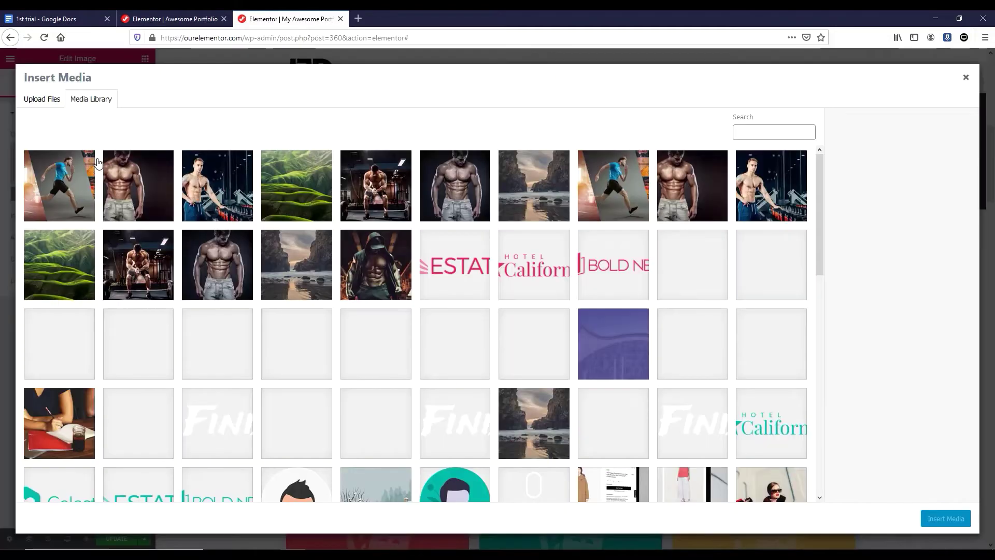
scroll(410, 284, down, 1)
scroll(406, 281, down, 3)
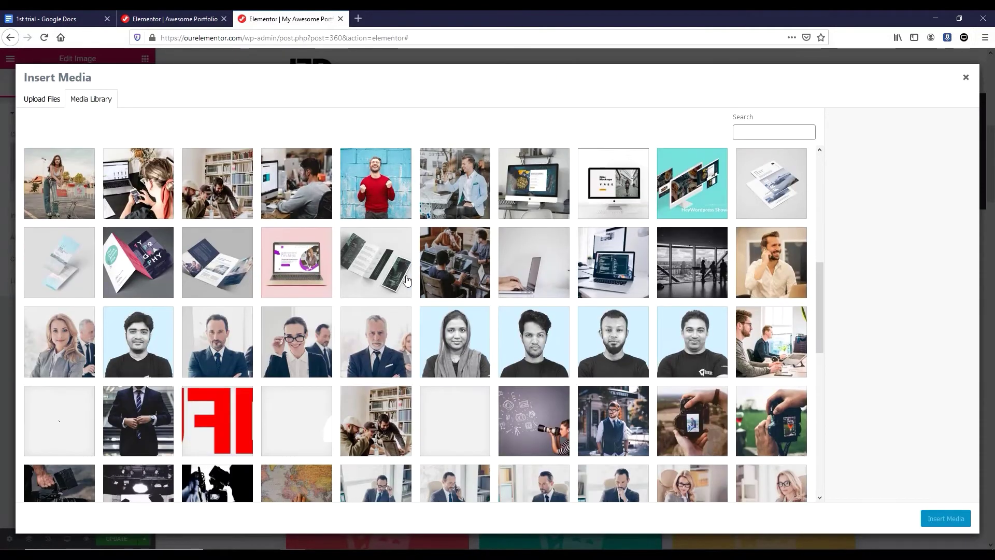
click(156, 352)
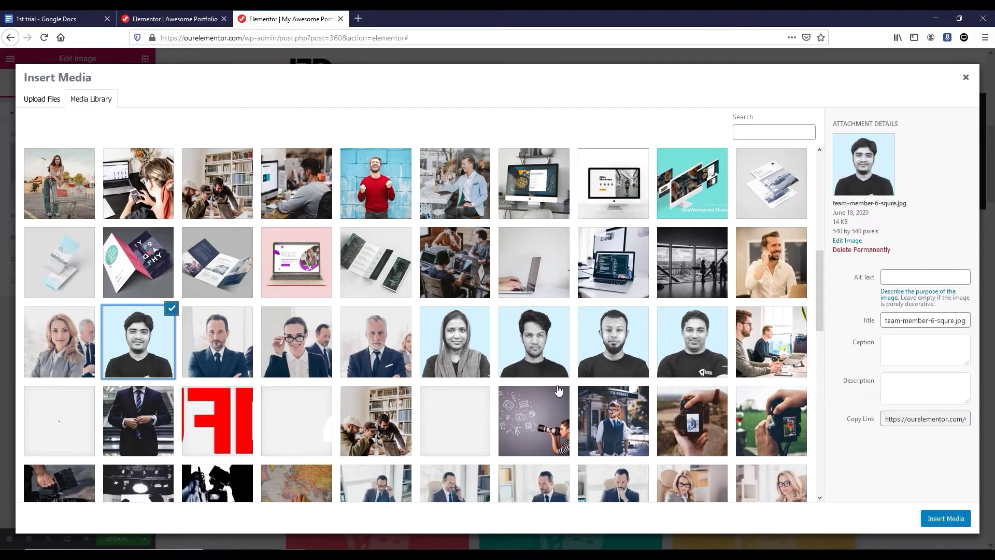
click(953, 519)
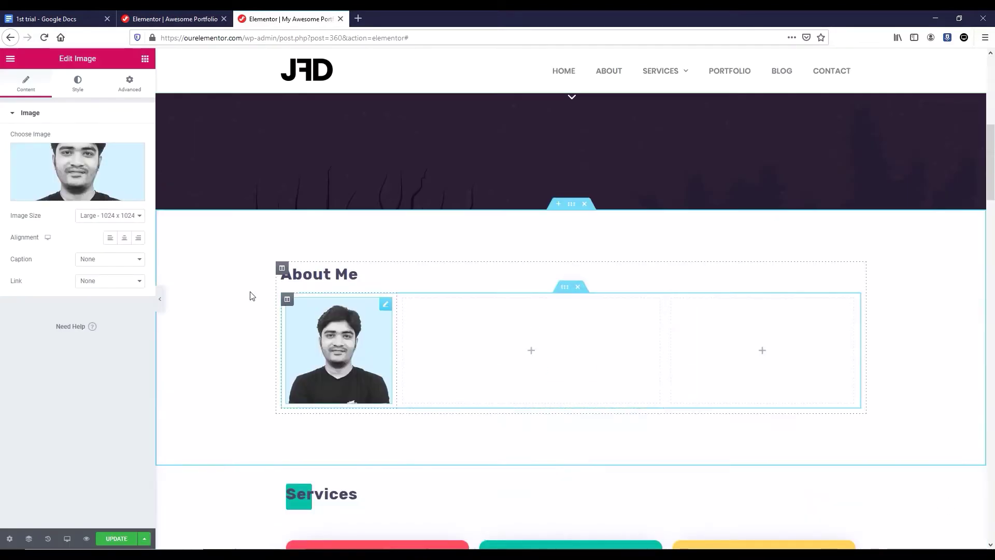
Set the portrait's image size to Thumbnail - 150 x 150 and its alignment to center
click(116, 215)
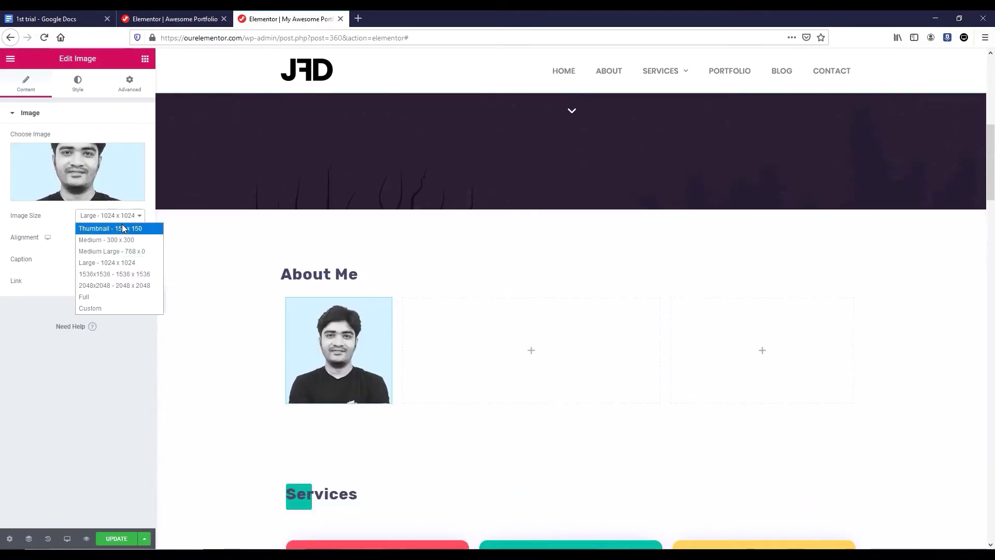
click(122, 228)
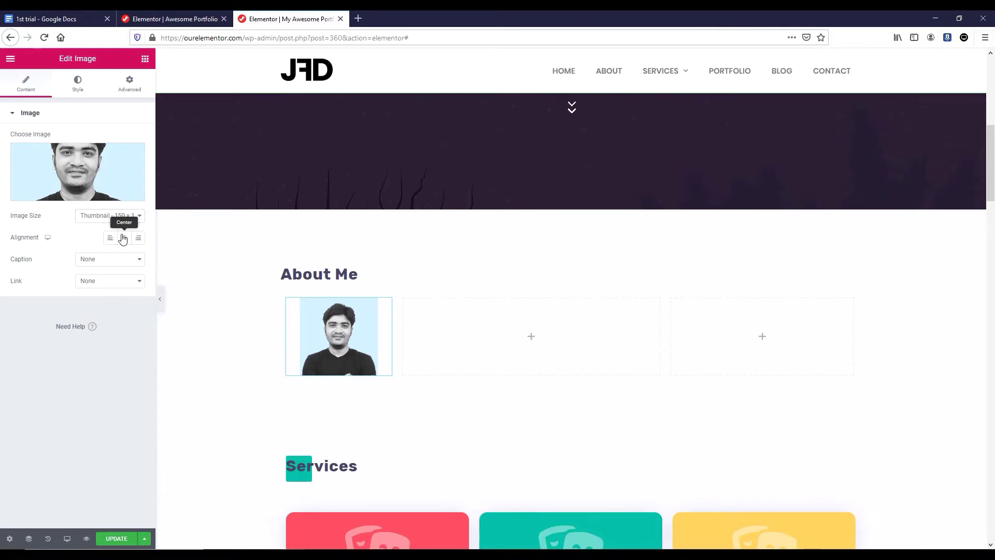
click(119, 237)
Round the portrait into a circle with a border radius of 50% on all corners
click(75, 83)
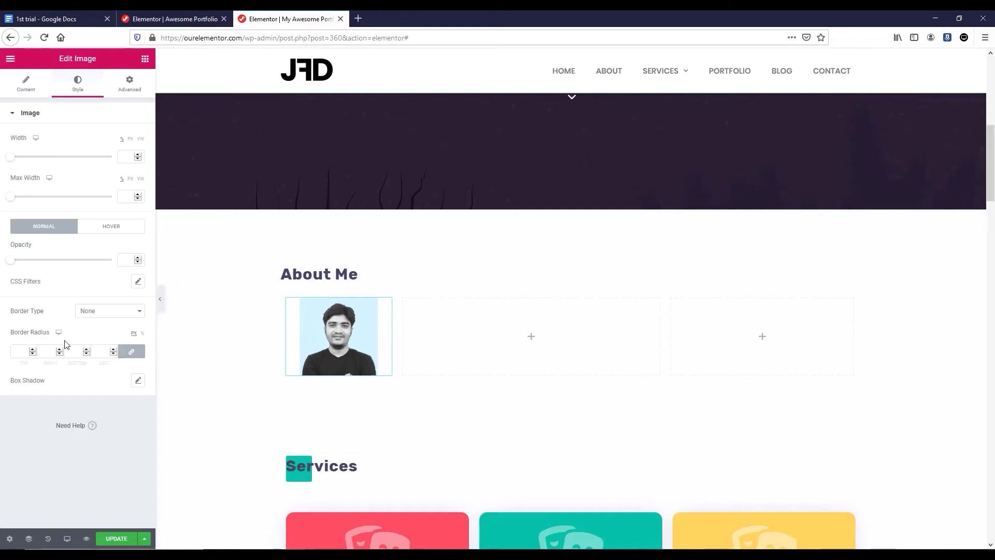
click(23, 351)
click(142, 336)
click(22, 353)
text(50)
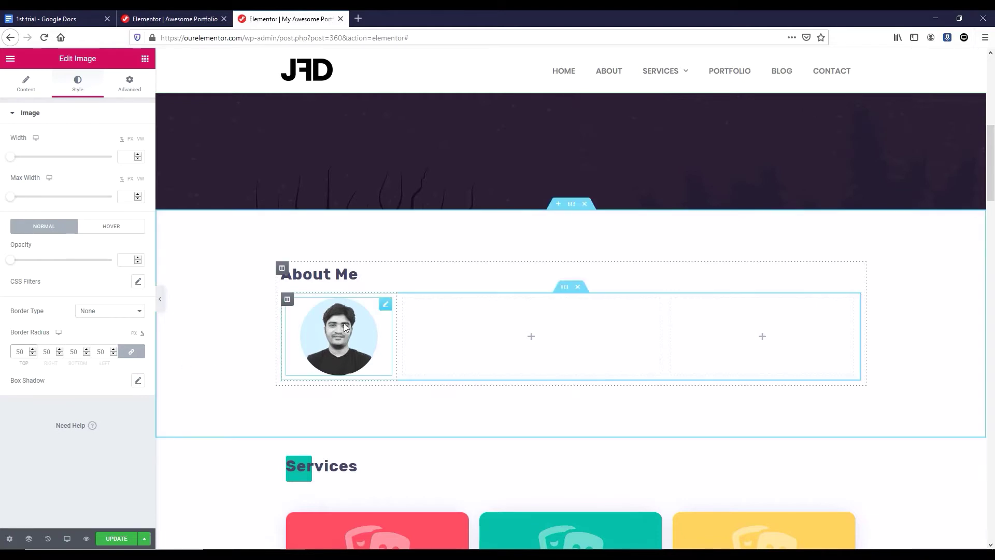
Add a Text Editor widget to the middle column and replace its placeholder with the bio starting "Our strong determination and passion towards web development"
click(531, 337)
drag(115, 203, 539, 338)
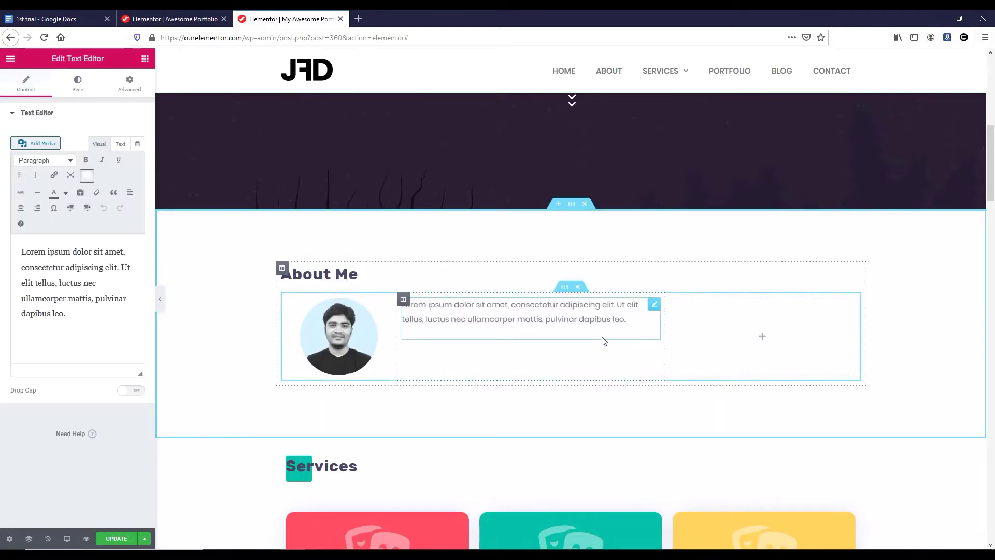
triple_click(625, 319)
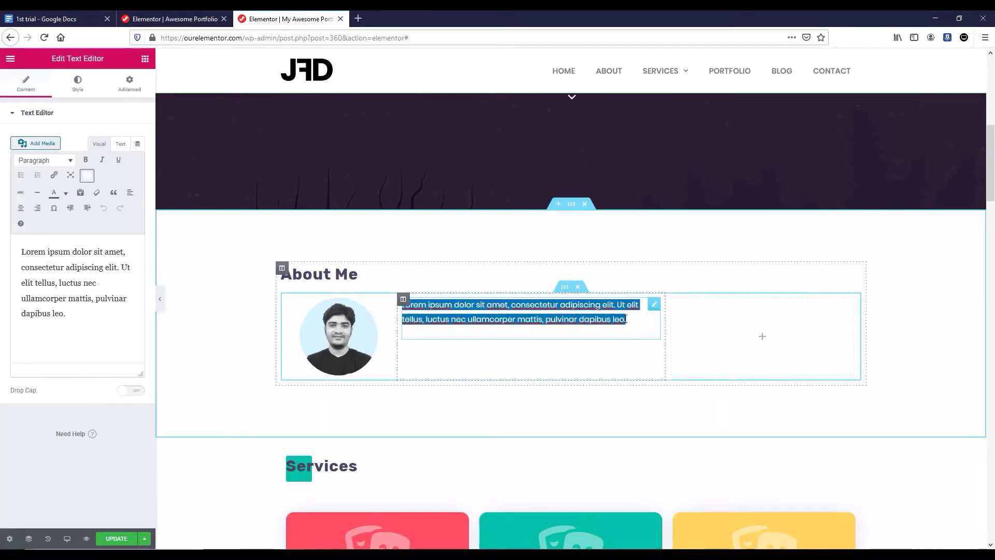
text(Our strong determination and passion towards web development have inspired us to offer premium quality web development services to the global clients, including 1200+ satisfied customers.)
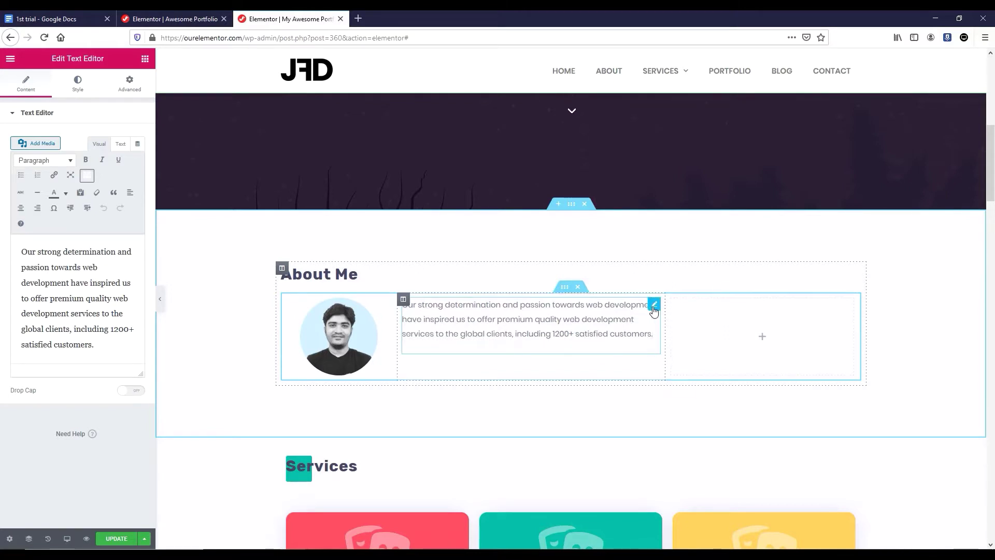
Set the bio paragraph's text color to the saved dark purple-gray swatch
click(83, 87)
click(124, 159)
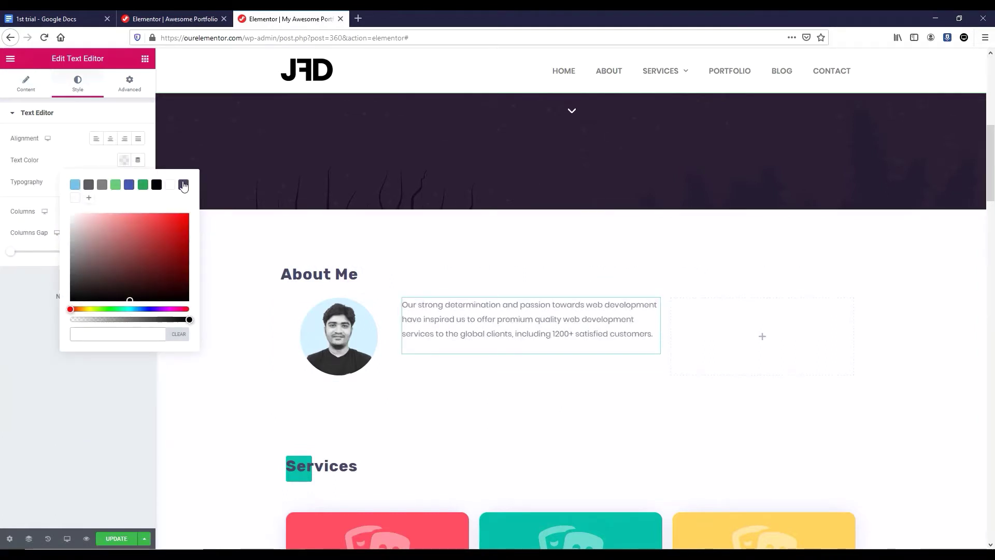
click(183, 185)
click(136, 172)
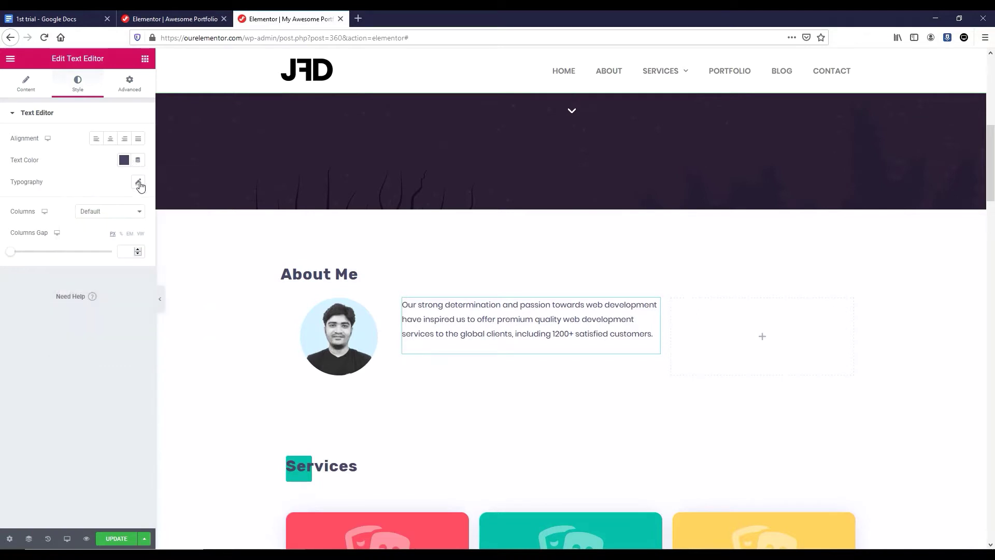
Set the bio paragraph's typography to the Rubik font with size 14 px and letter spacing 1
click(138, 183)
click(119, 209)
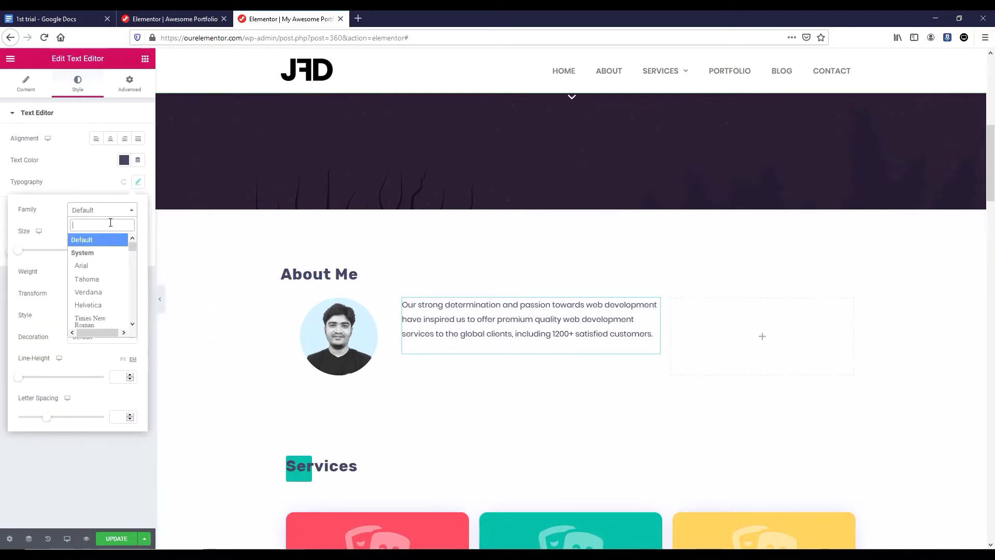
text(rubik)
click(119, 252)
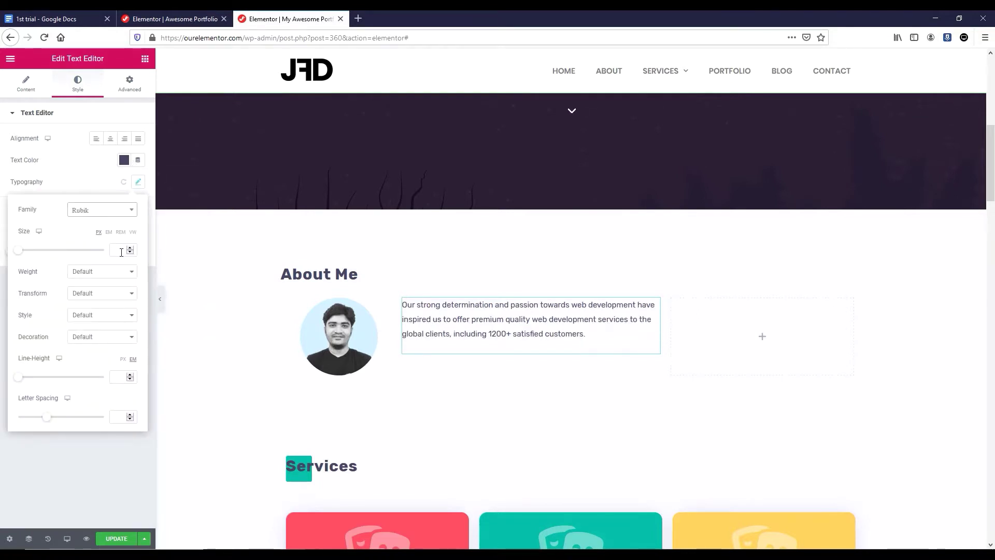
click(86, 271)
click(86, 271)
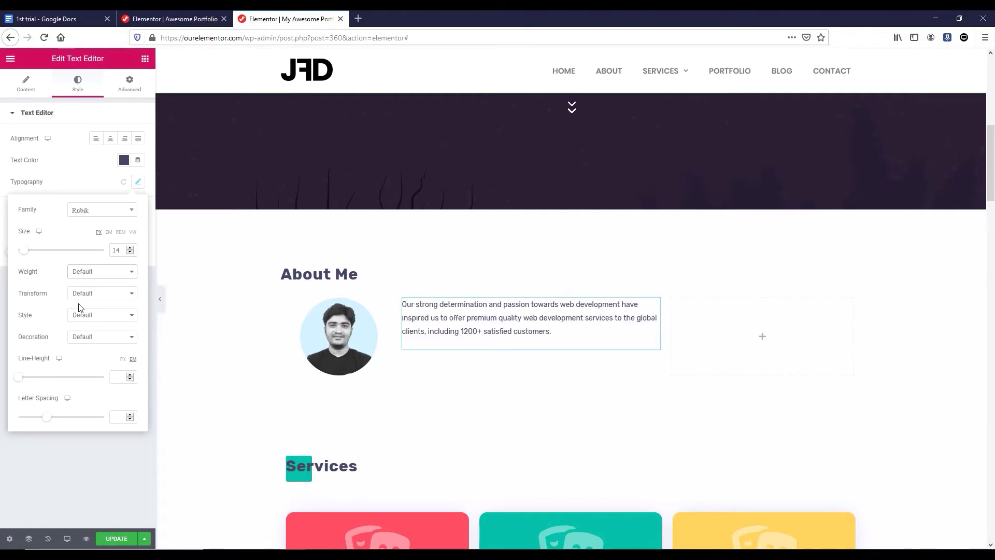
click(118, 379)
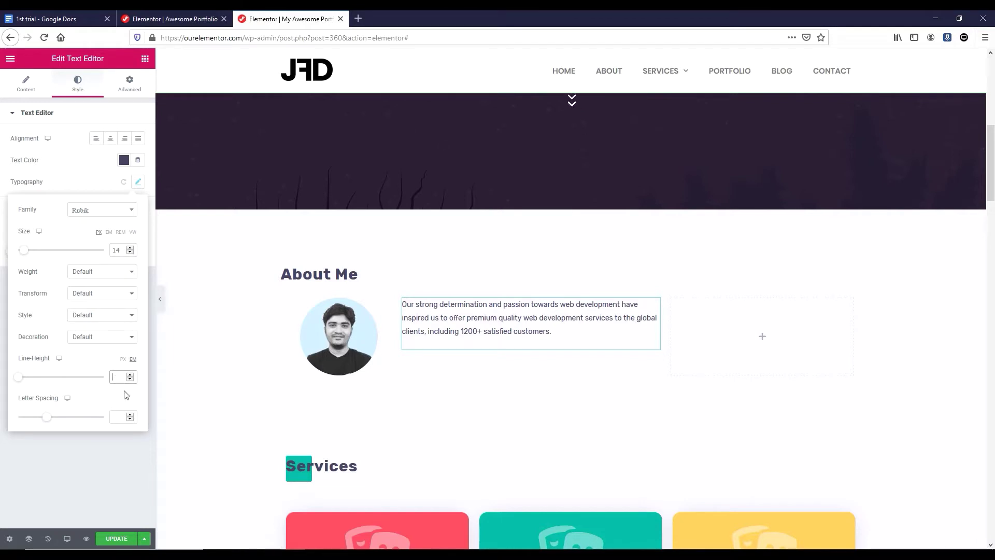
click(119, 415)
text(1)
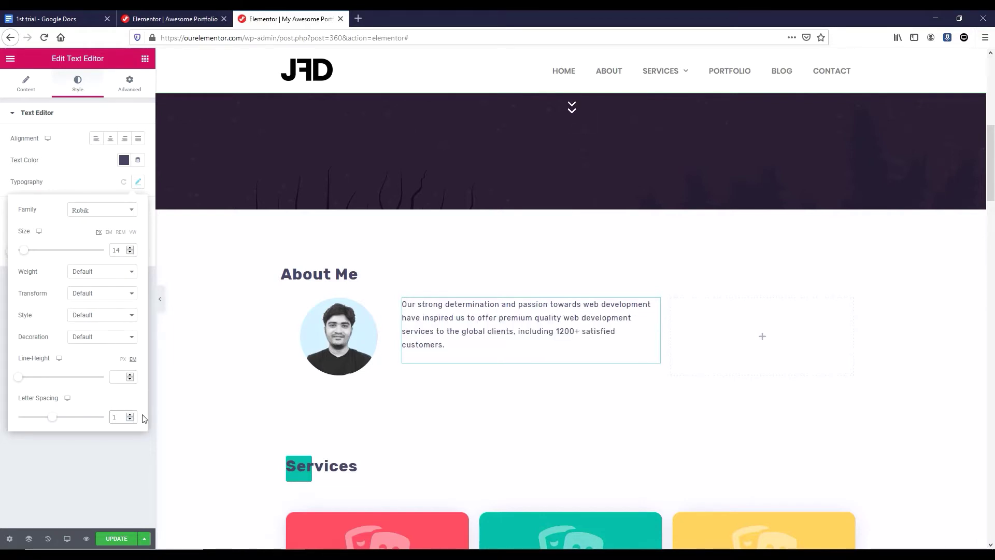
click(145, 458)
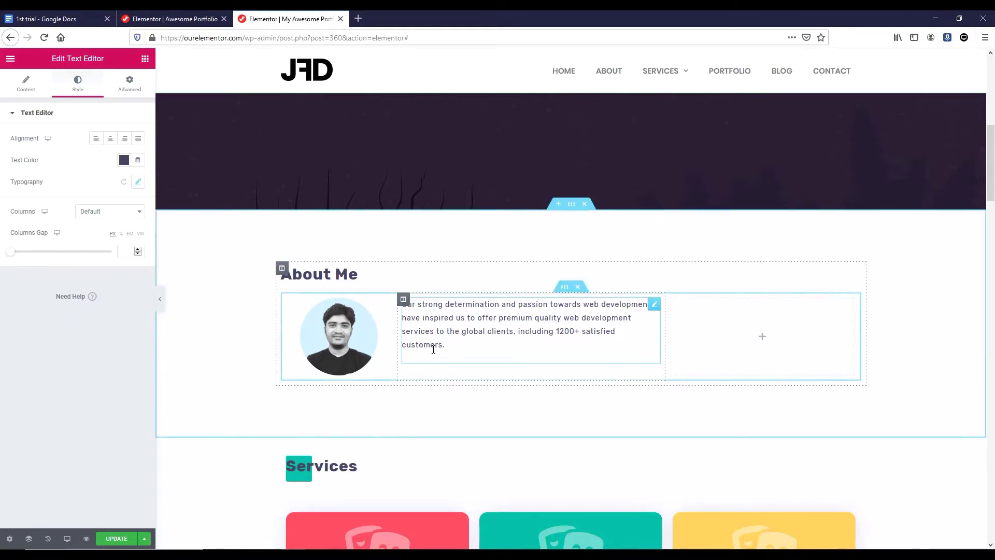
Add a Button widget below the bio paragraph and set its text to "Download cv"
click(143, 58)
drag(115, 251, 481, 364)
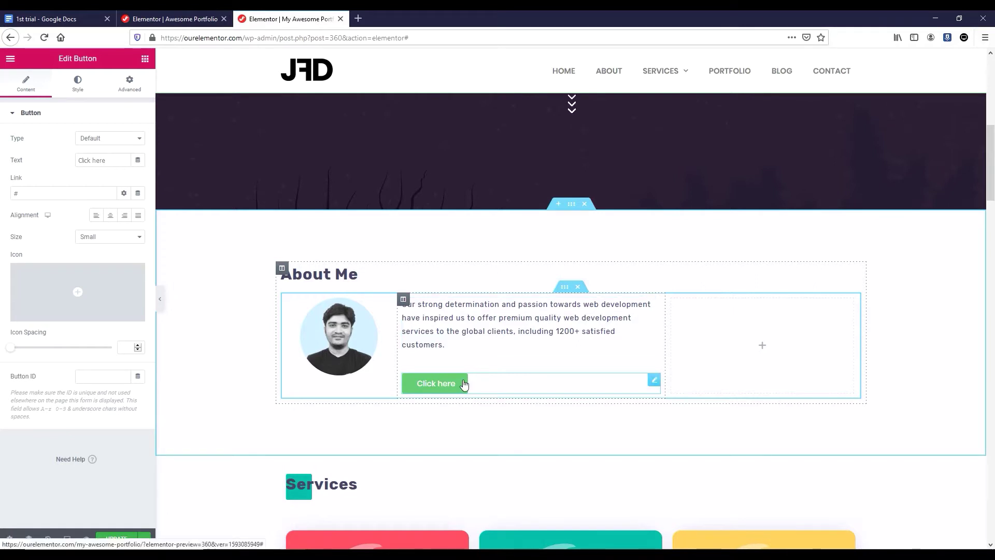
click(123, 160)
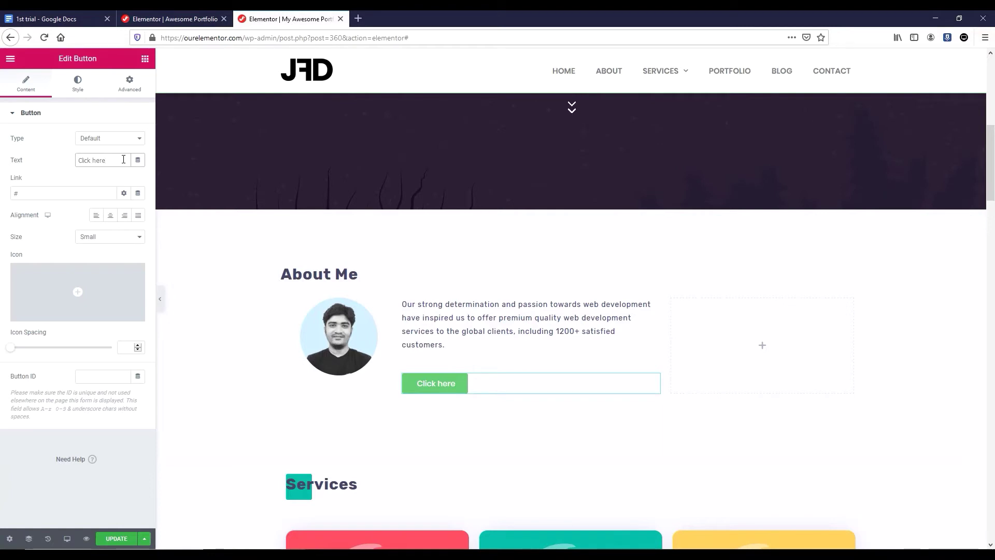
key(ctrl+a)
key(BackSpace)
text(Download cv)
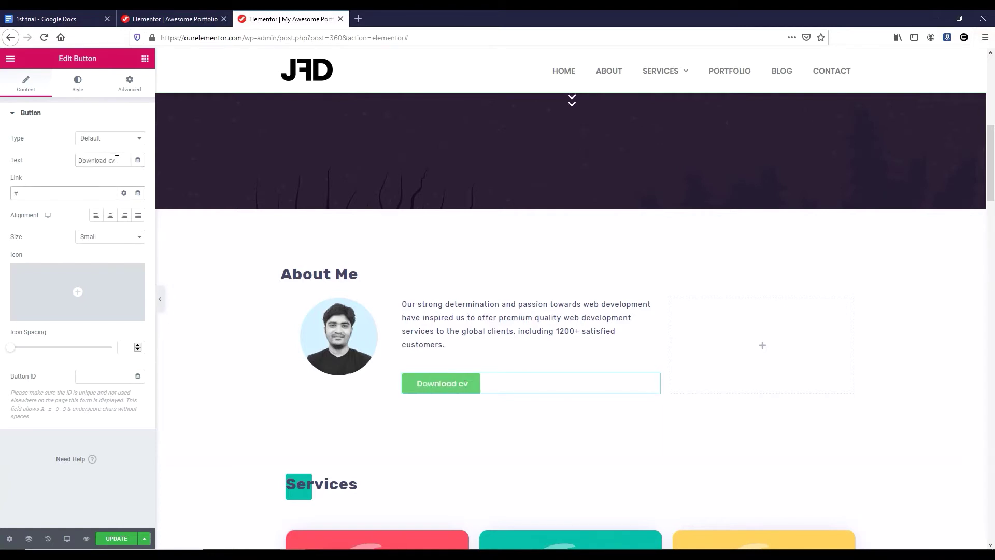
Link the Download cv button to the uploaded My-cv.zip file and align the button left
key(ctrl+v)
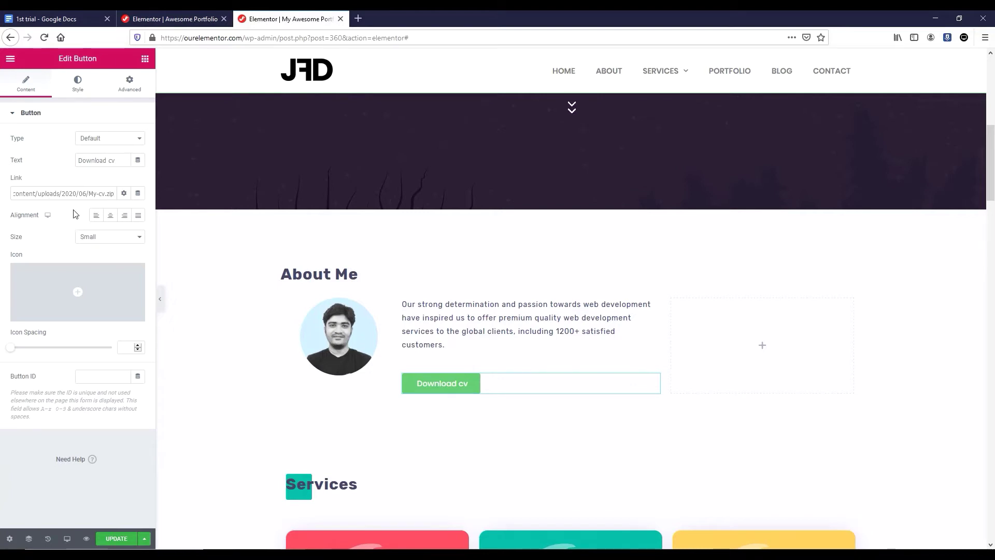
click(96, 215)
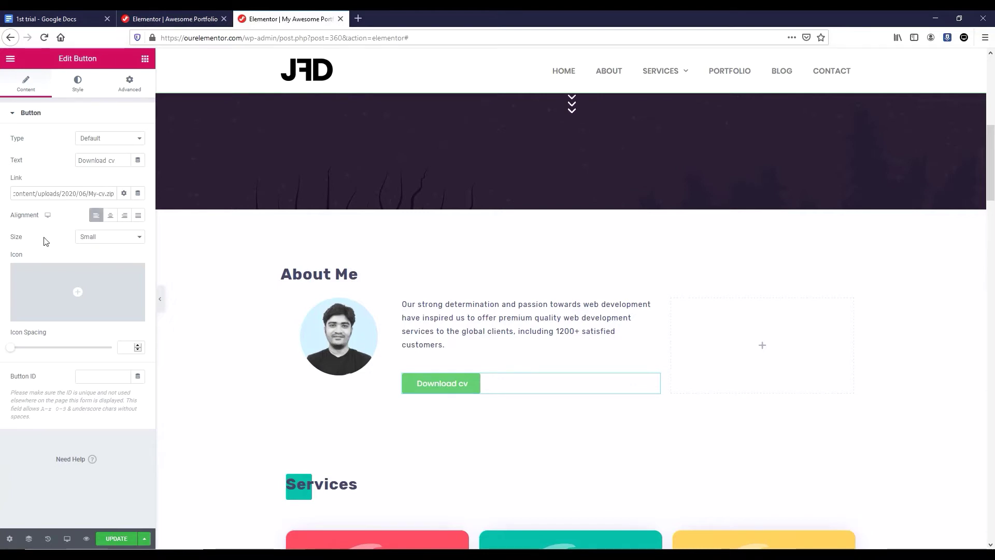
Set the button's typography to the Rubik font with size 16 px, weight 600 and letter spacing 2
click(82, 81)
click(141, 137)
click(103, 166)
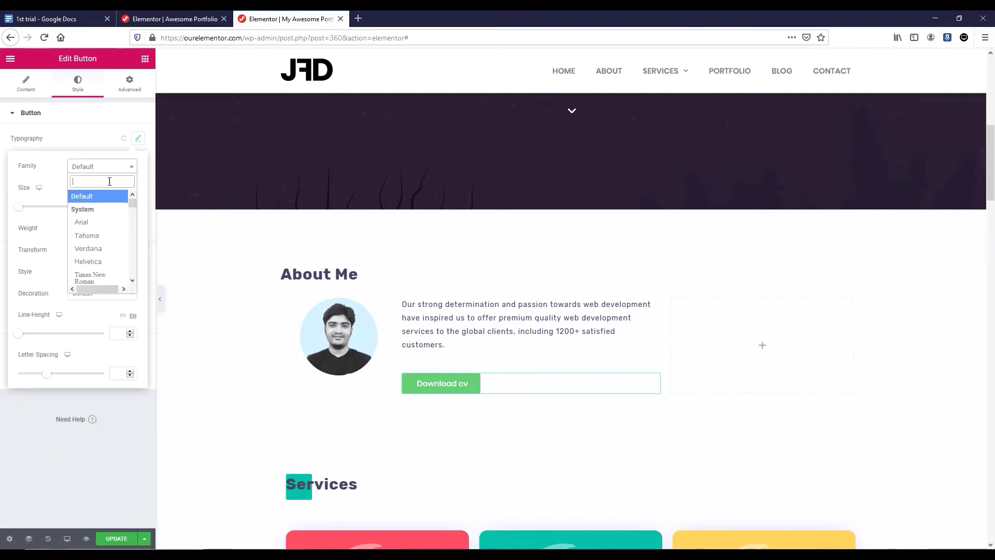
text(rubik)
key(Return)
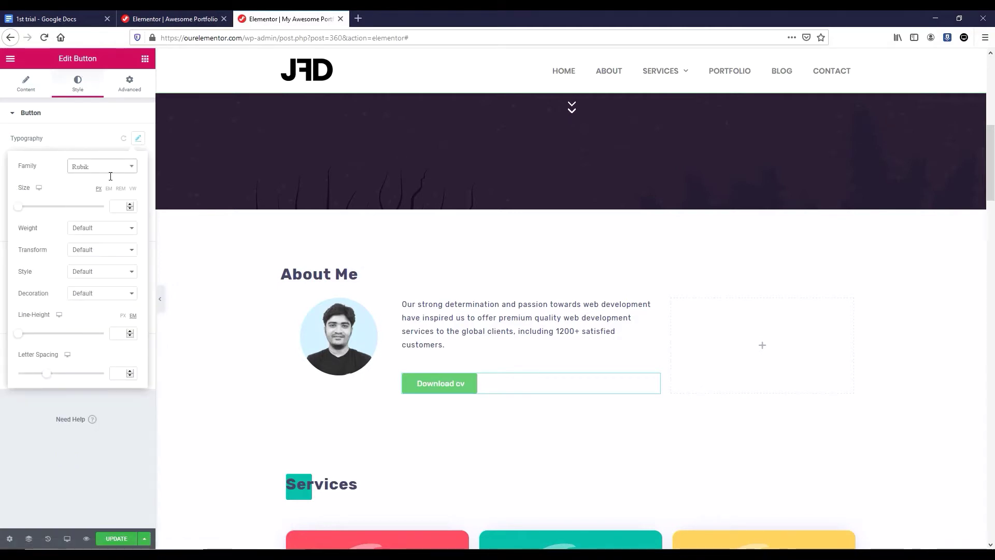
click(121, 206)
text(16)
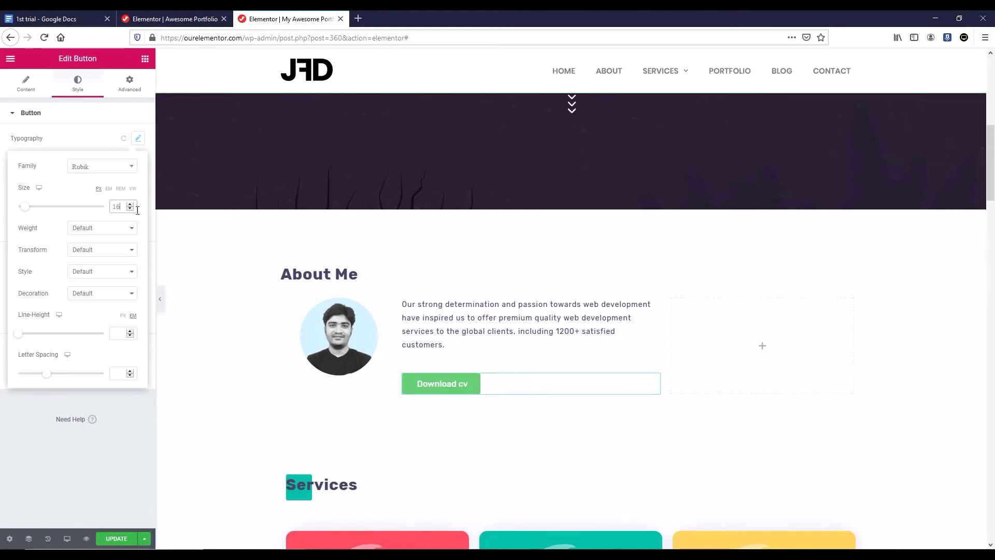
click(111, 228)
click(106, 308)
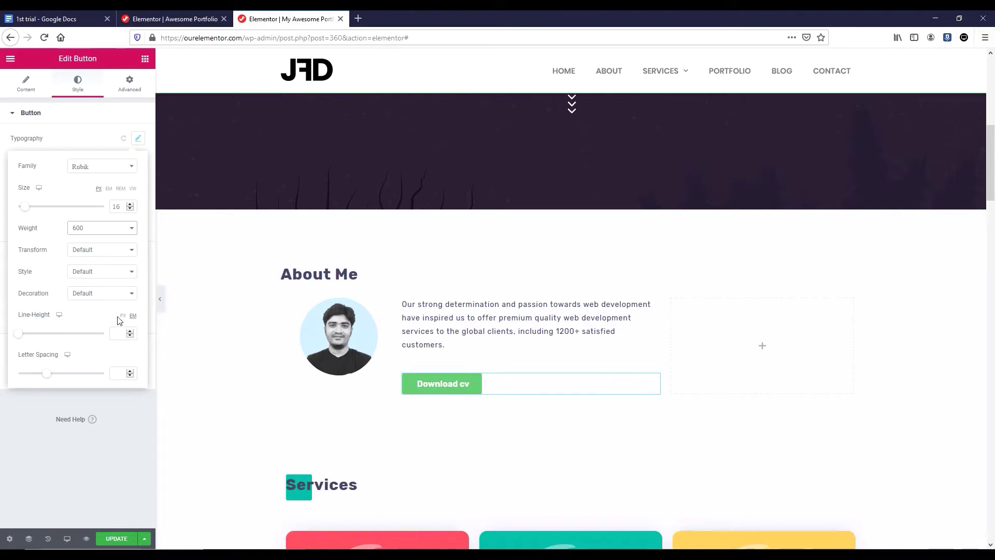
click(123, 371)
text(2)
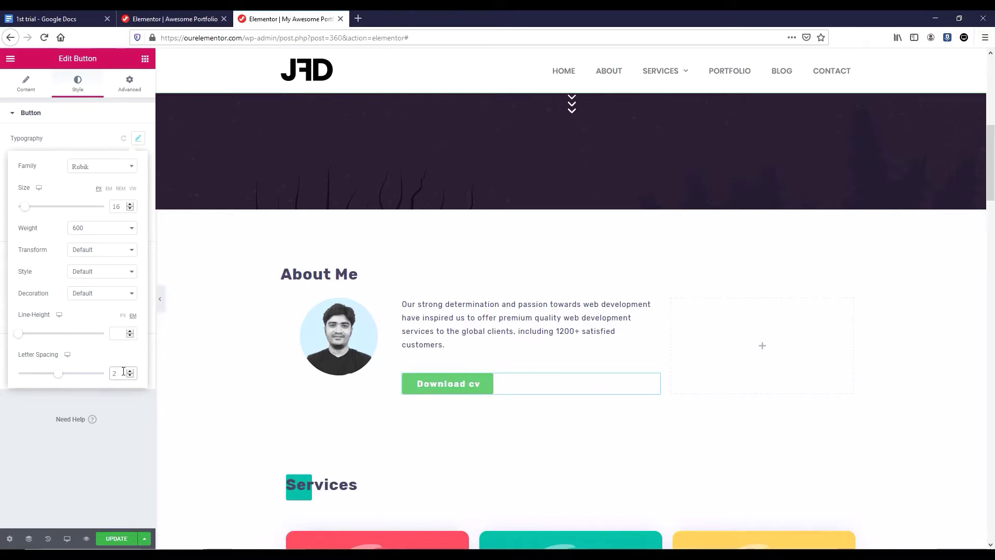
click(148, 399)
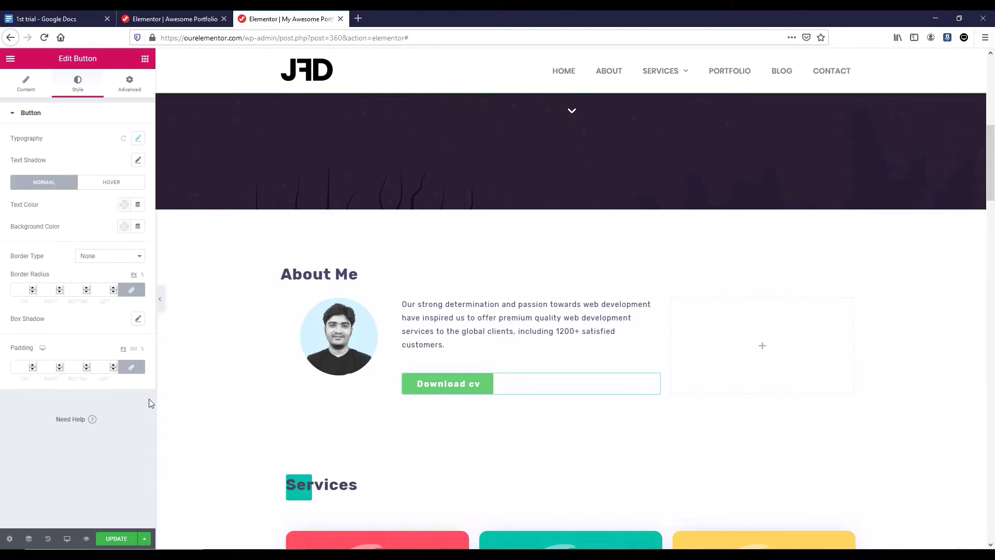
Give the button the saved dark purple-gray background color and a border radius of 25 px on all corners
click(124, 226)
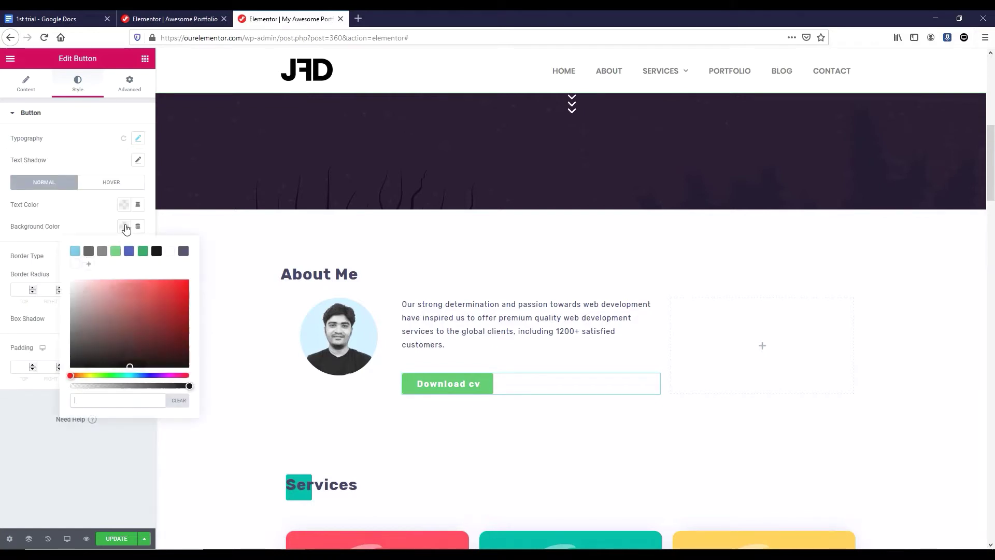
click(184, 251)
click(151, 216)
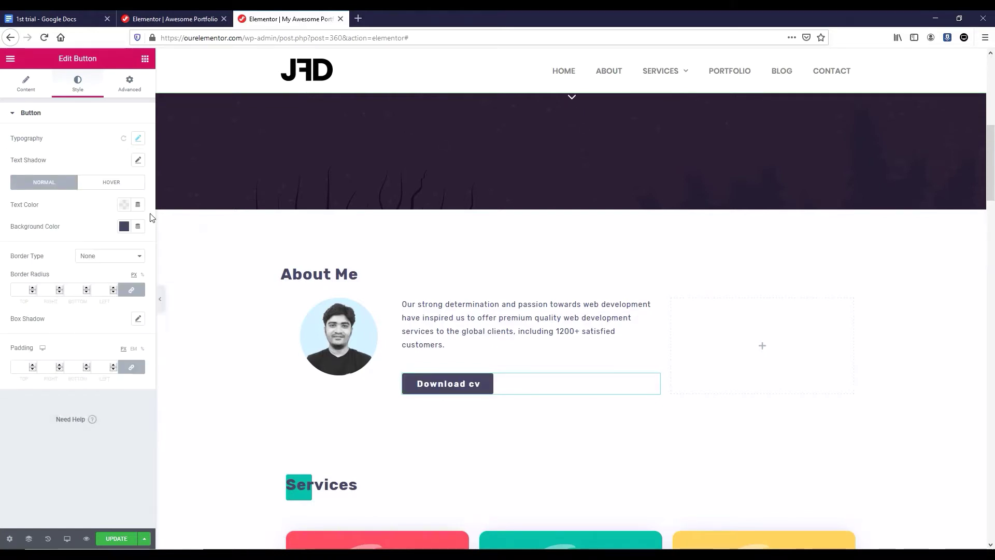
click(21, 291)
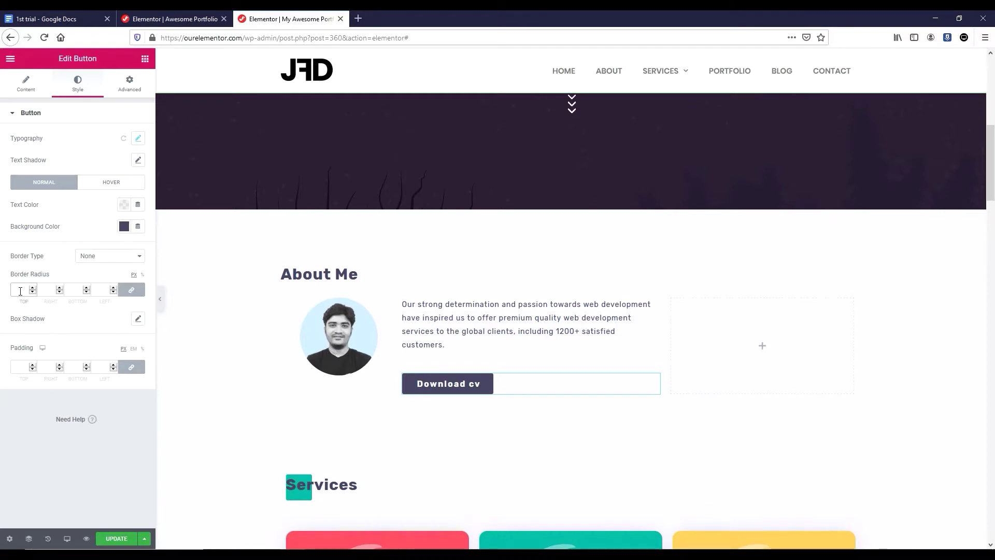
text(25)
Unlink the Download cv button's padding values and set them to 12 top, 35 right, 12 bottom and 35 left
click(132, 367)
click(19, 366)
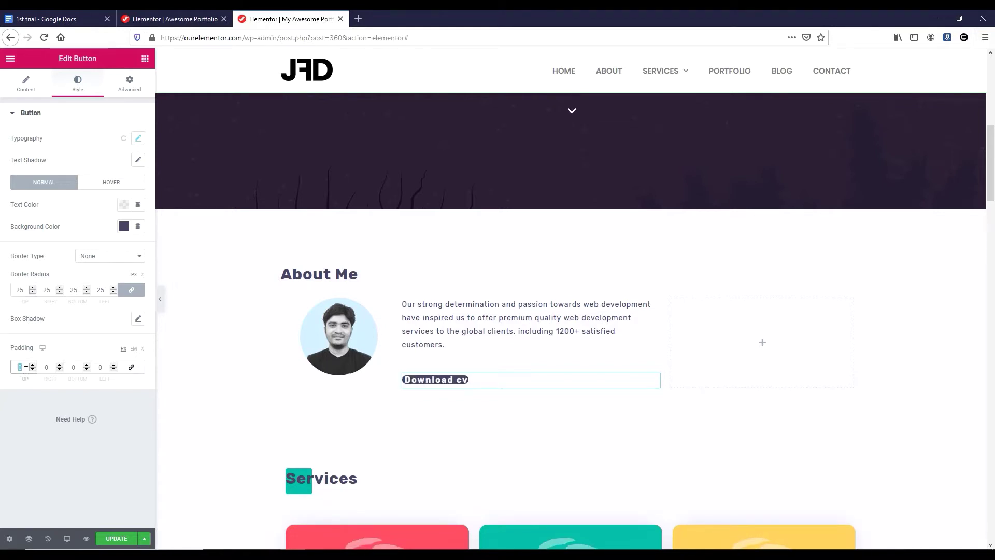
text(12)
click(46, 367)
text(35)
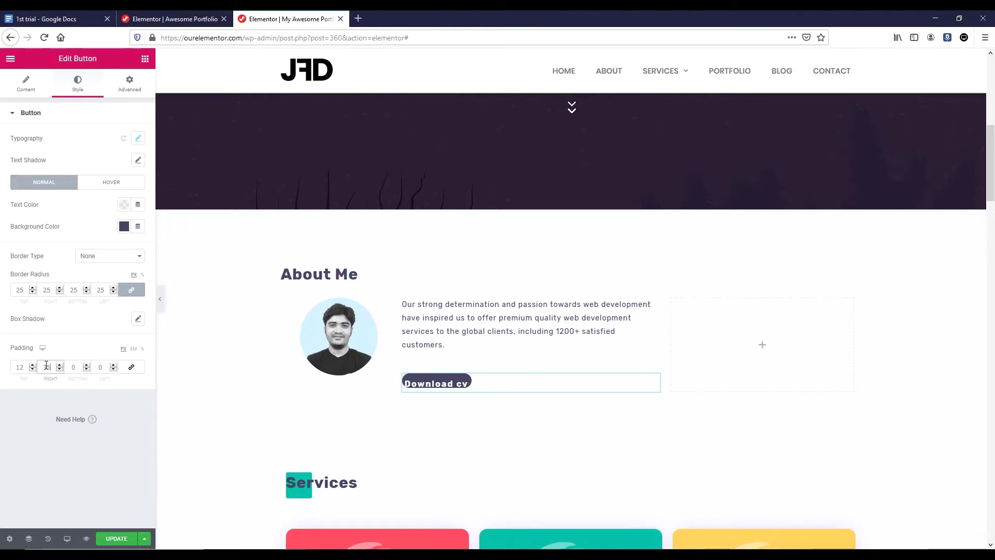
click(73, 367)
text(12)
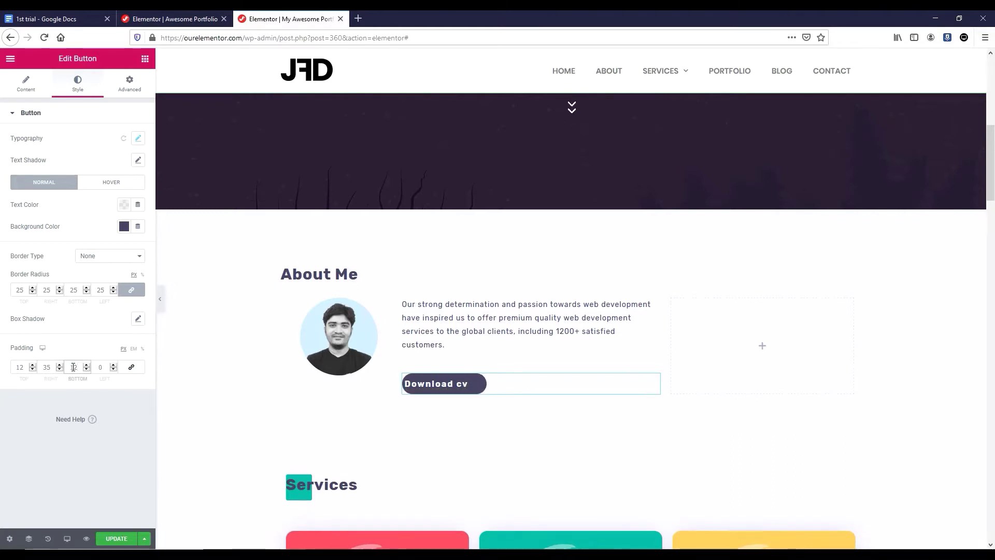
click(108, 365)
text(35)
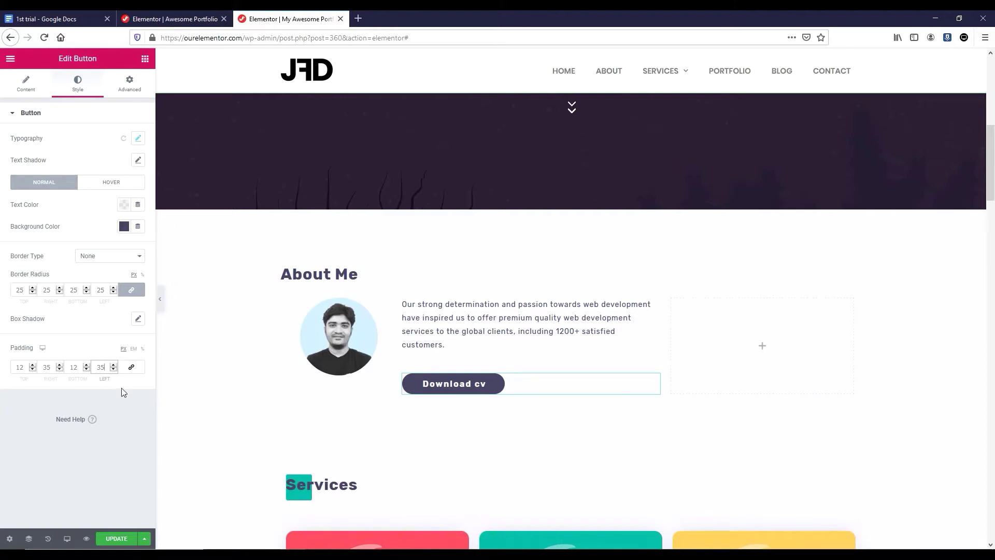
Give the button's hover state the saved green background color and the Shrink hover animation
click(113, 187)
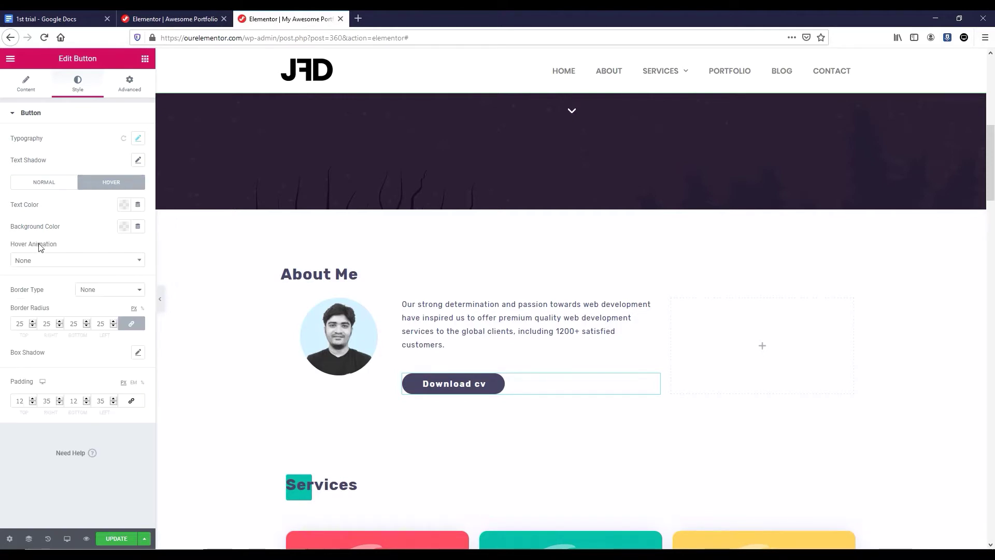
click(122, 227)
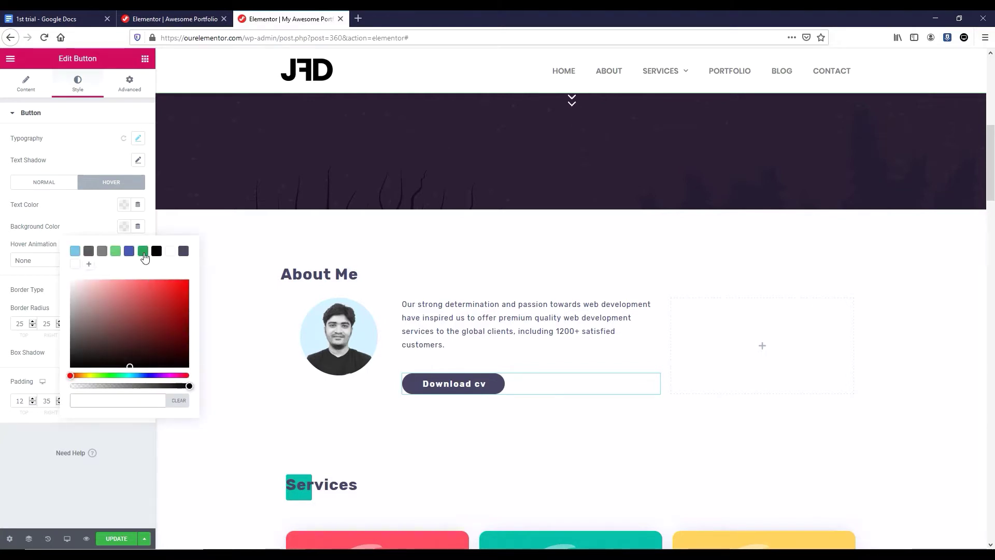
click(143, 252)
click(93, 239)
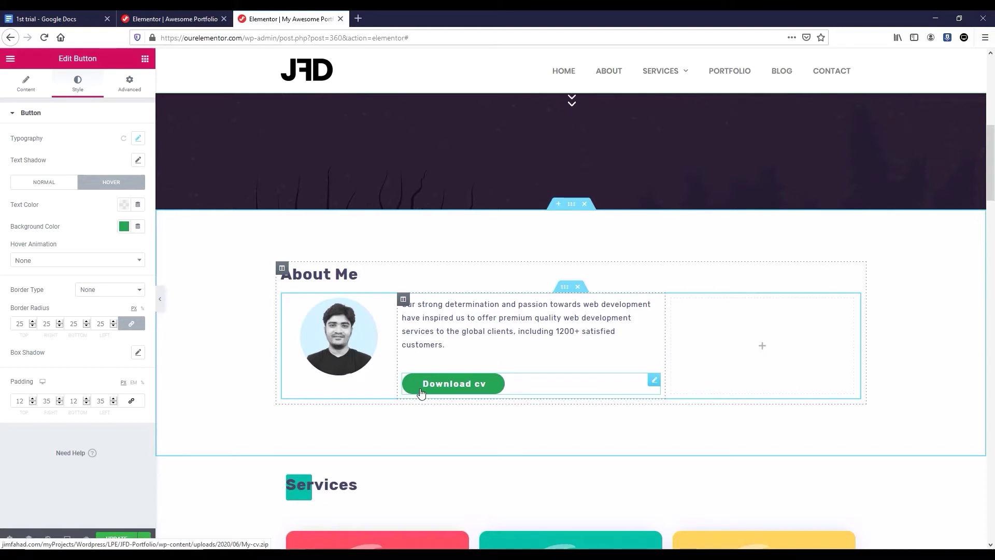
click(95, 262)
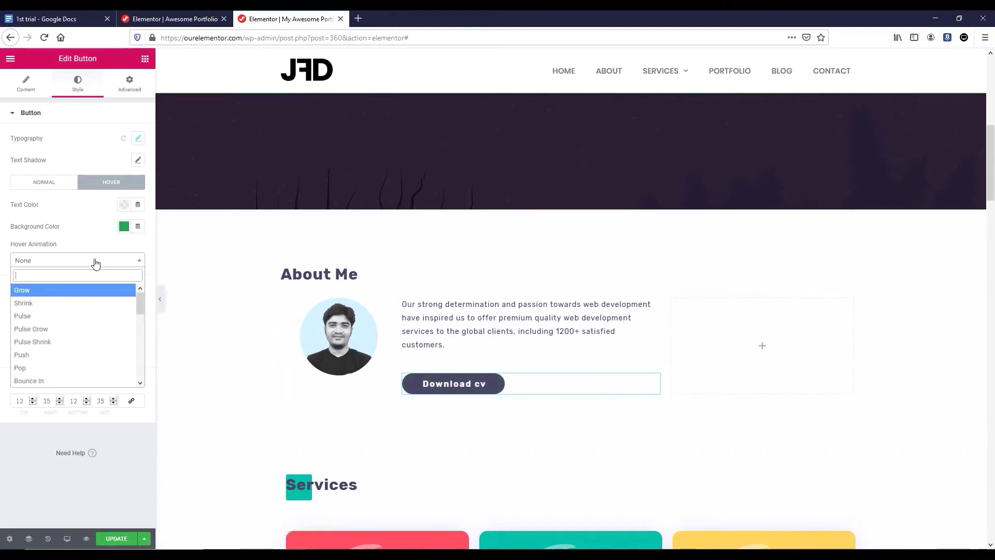
click(106, 304)
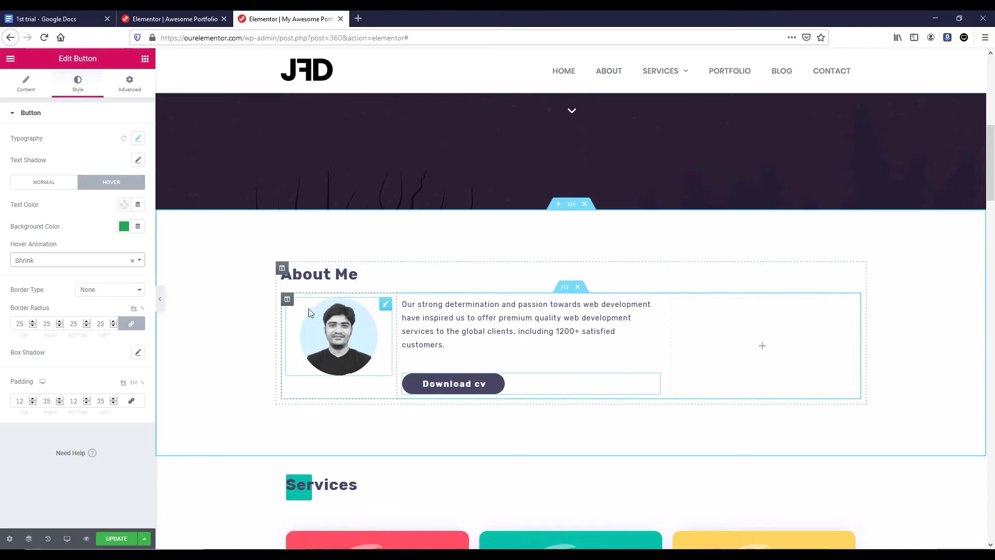
Set the vertical alignment of the portrait column to Middle
click(287, 299)
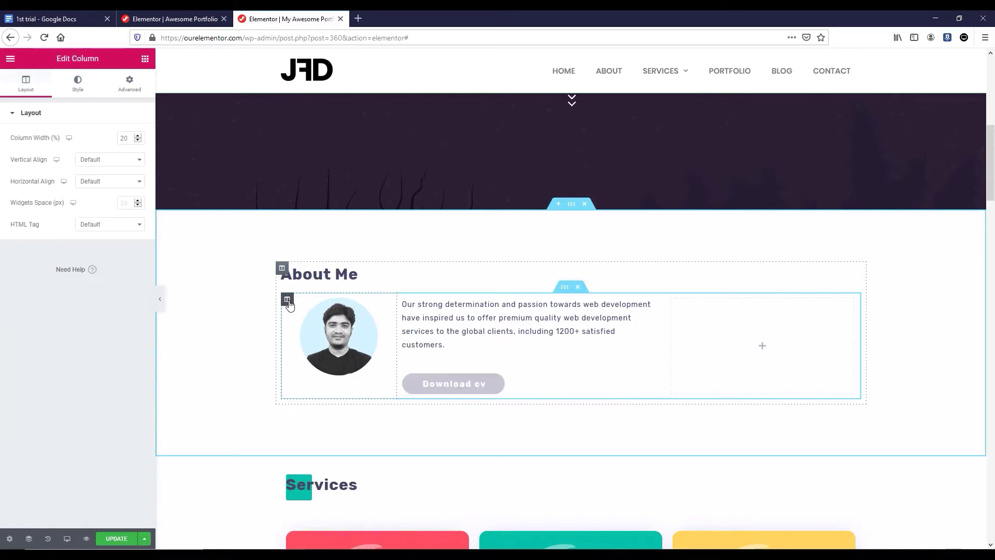
click(107, 160)
click(102, 198)
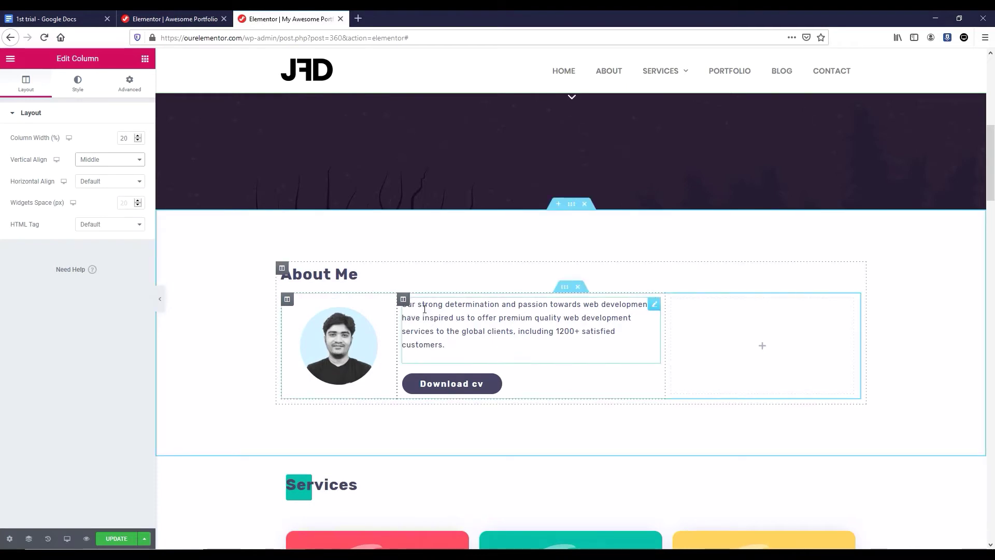
Set the width of the column holding the bio text and button to 40%
click(404, 299)
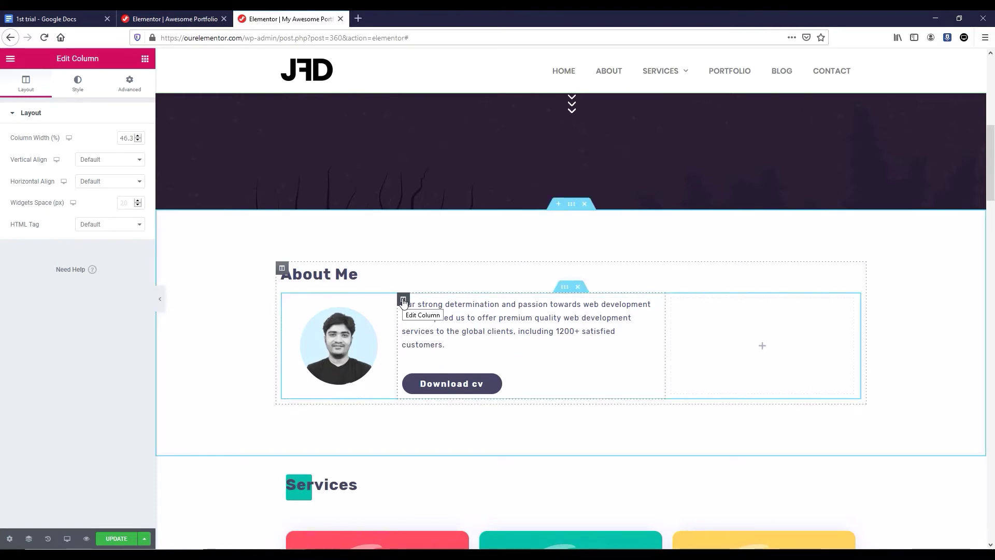
double_click(126, 139)
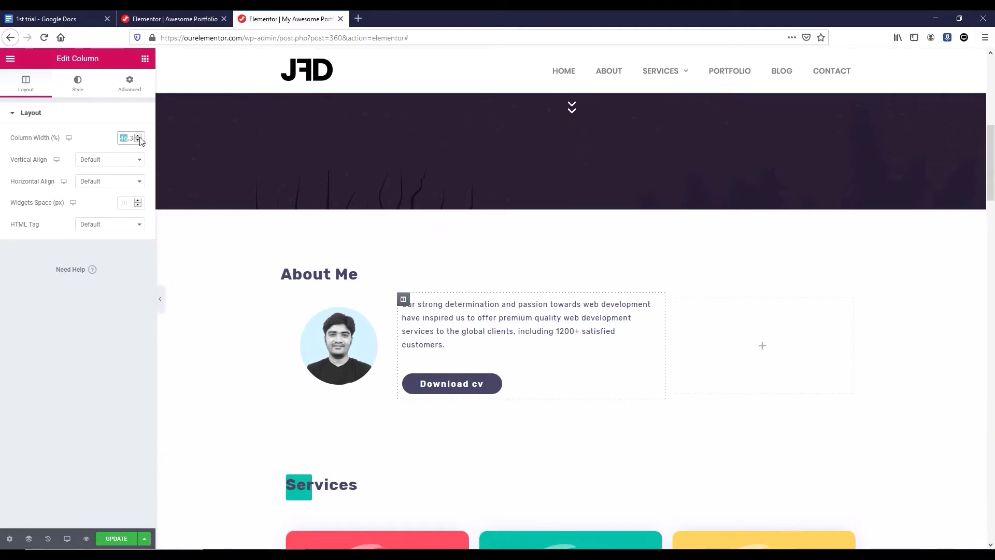
click(127, 135)
key(ctrl+a)
text(40)
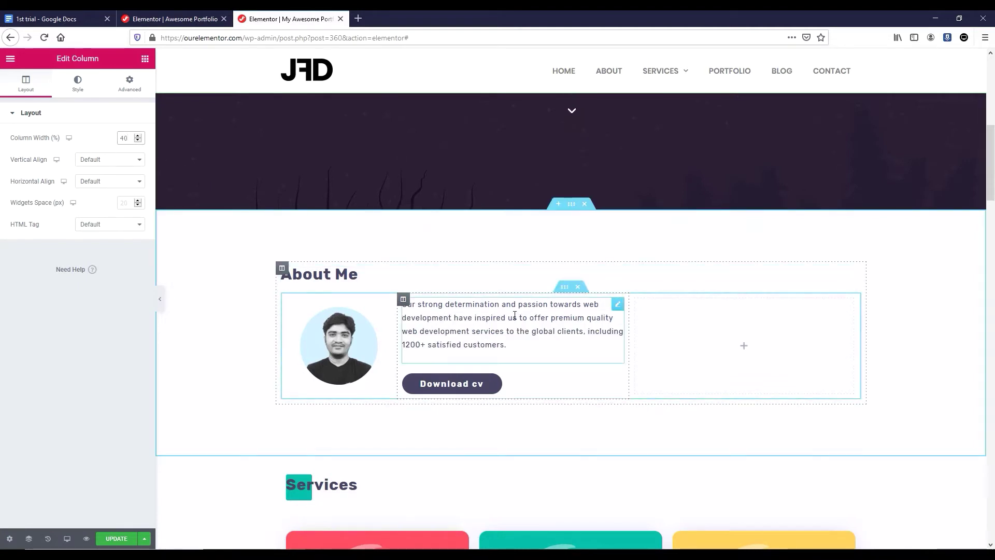
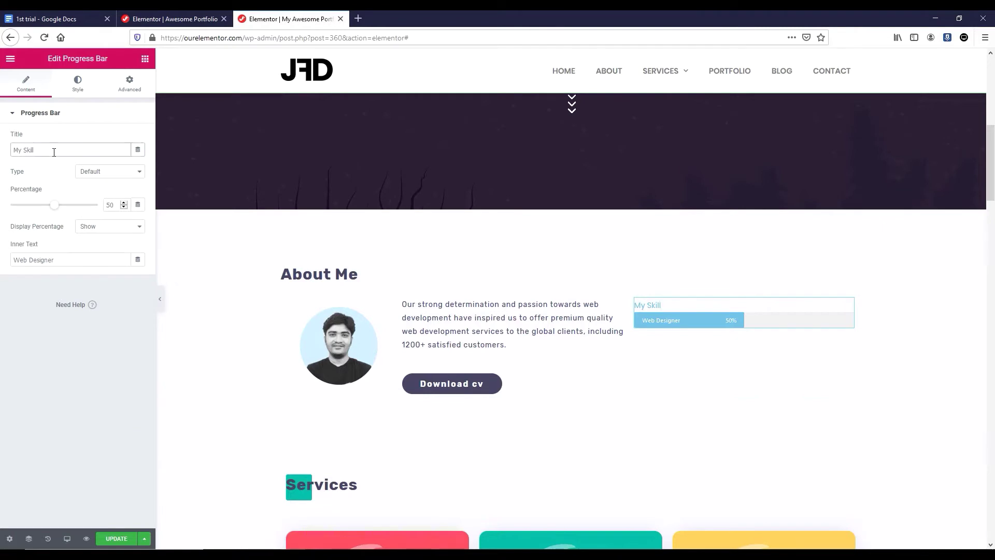
Title the progress bar "Blogging Websites" and set its percentage to 85
triple_click(54, 151)
text(Blogging Websites)
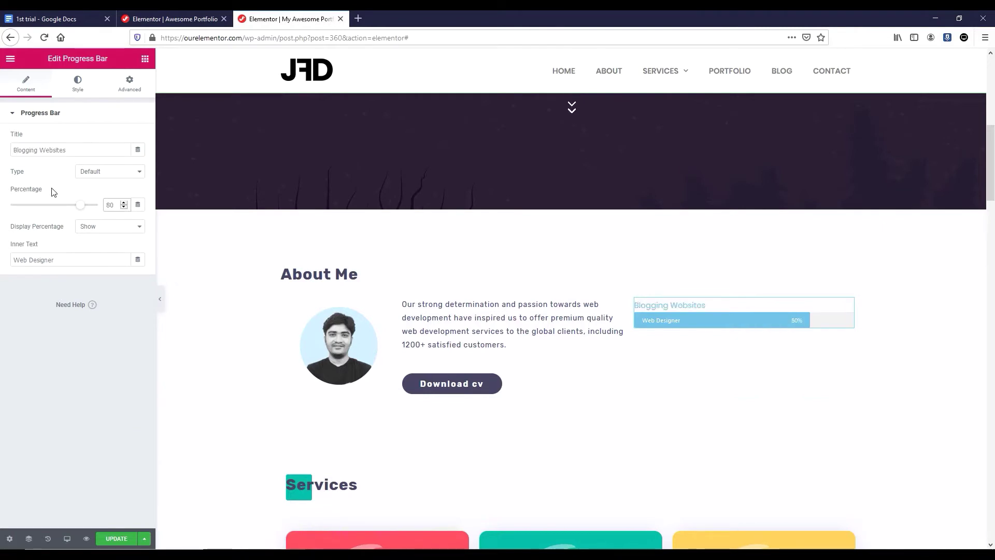
click(77, 208)
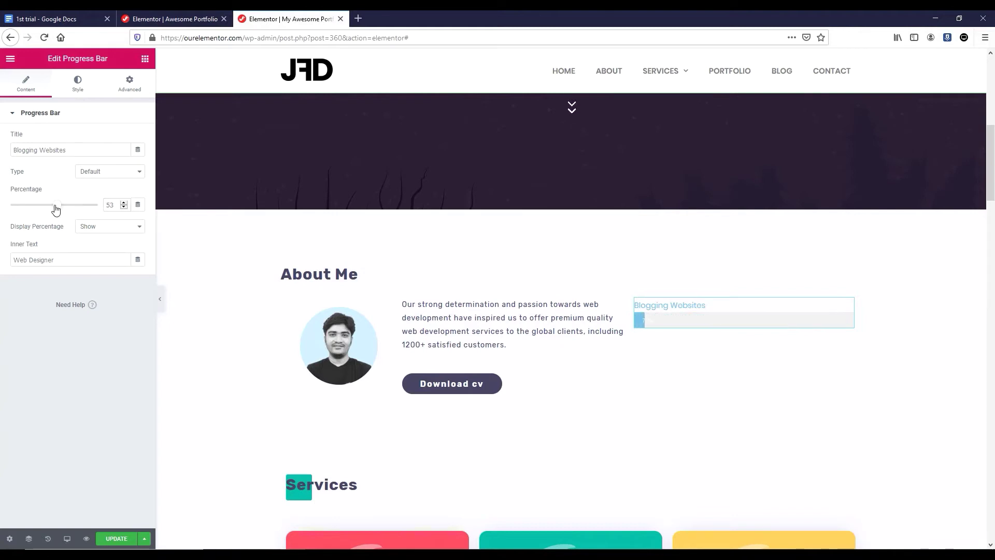
click(77, 208)
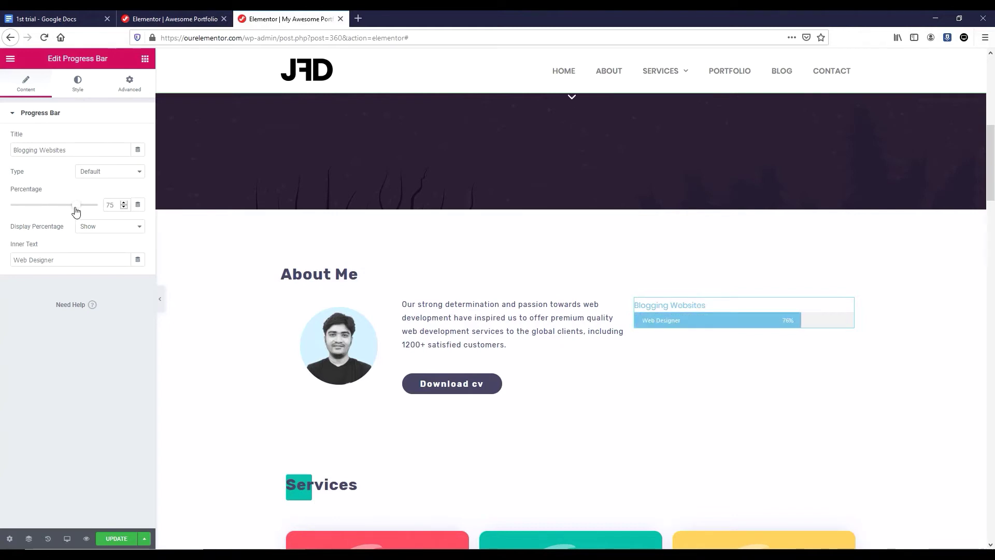
click(73, 207)
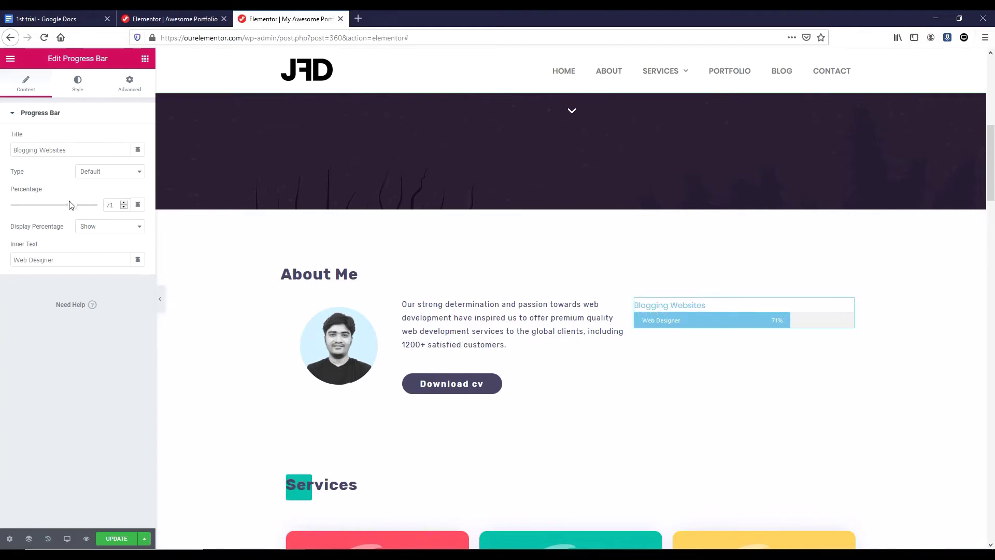
double_click(113, 207)
text(85)
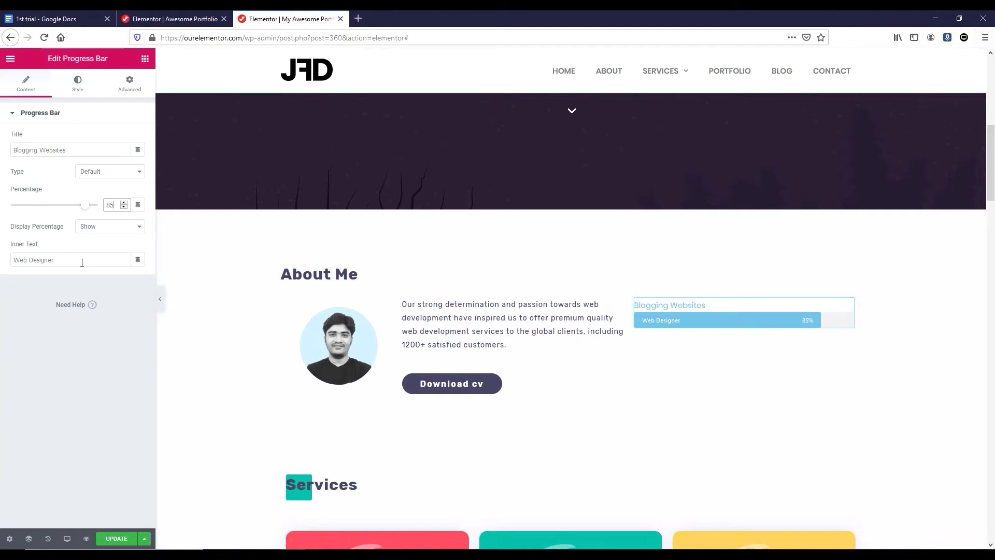
Hide the progress bar's percentage display and clear its inner text
click(95, 226)
click(101, 250)
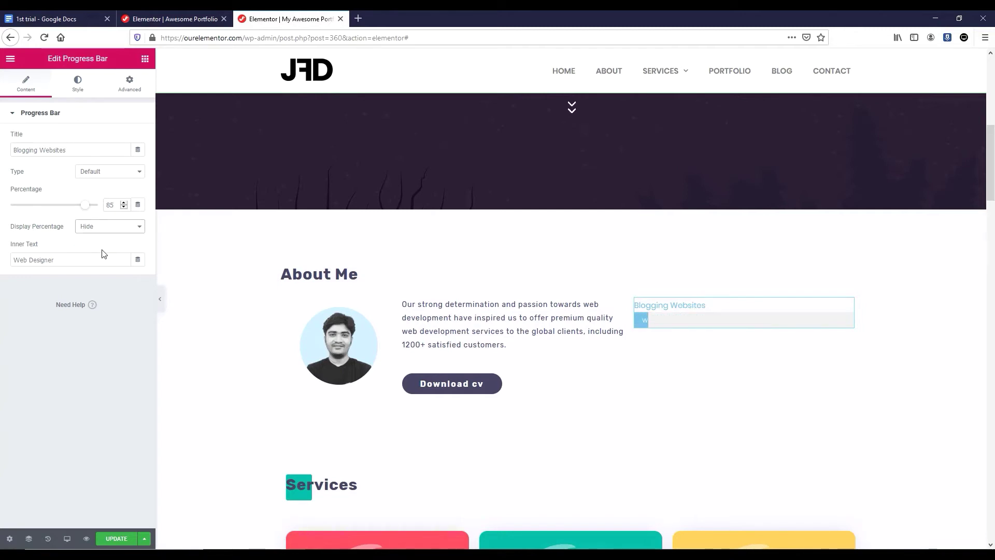
click(72, 257)
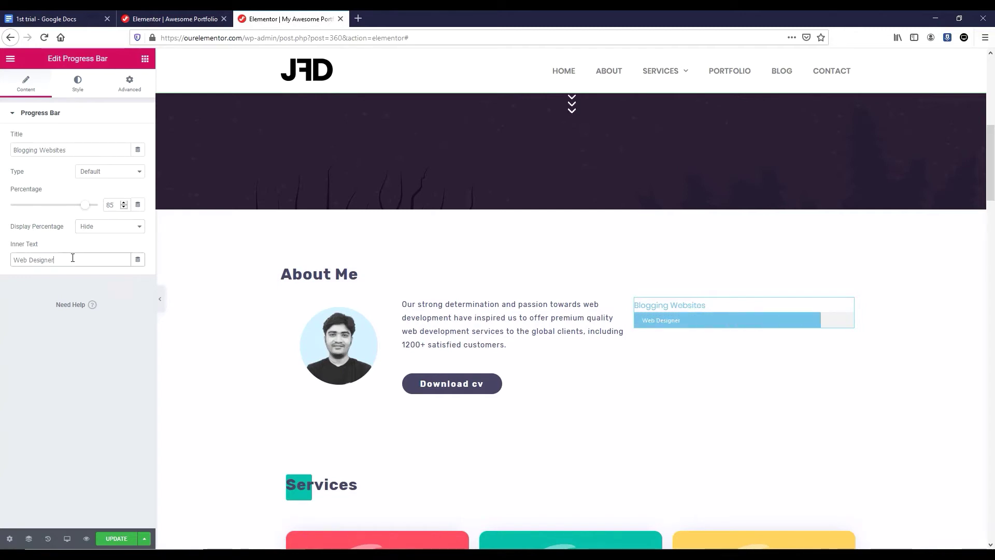
key(ctrl+a)
key(BackSpace)
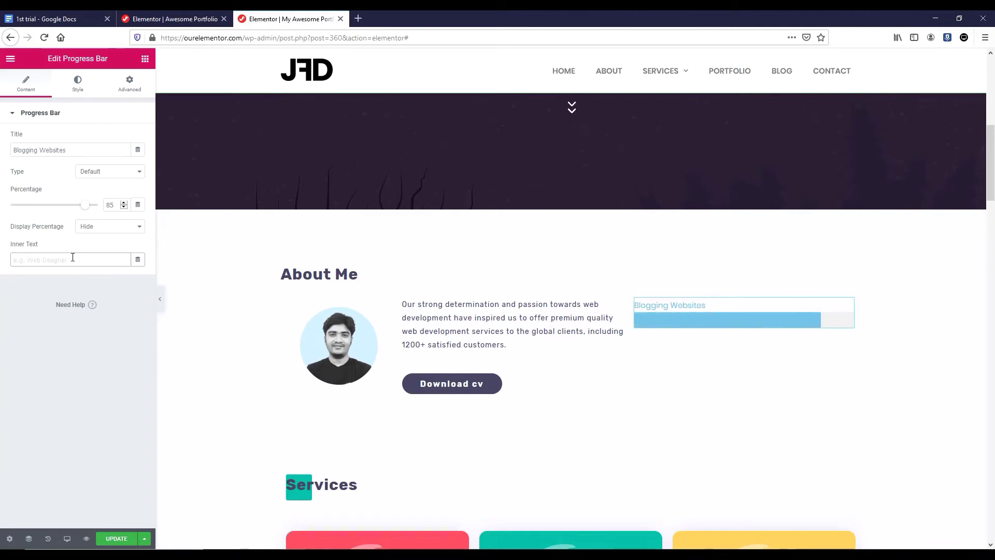
Set the progress bar's fill color to bright red and its background color to a light, semi-transparent gray-purple
click(86, 91)
click(124, 138)
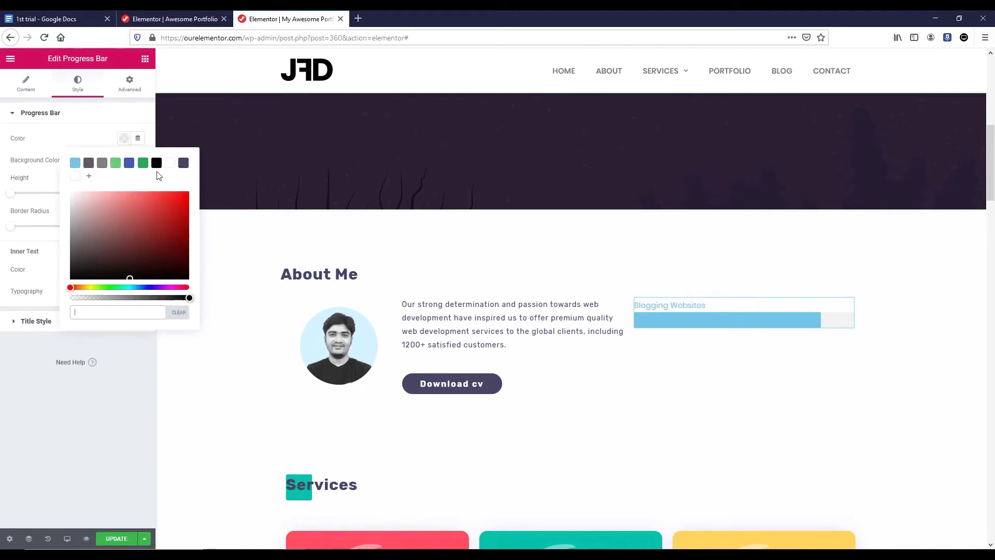
click(134, 193)
click(122, 161)
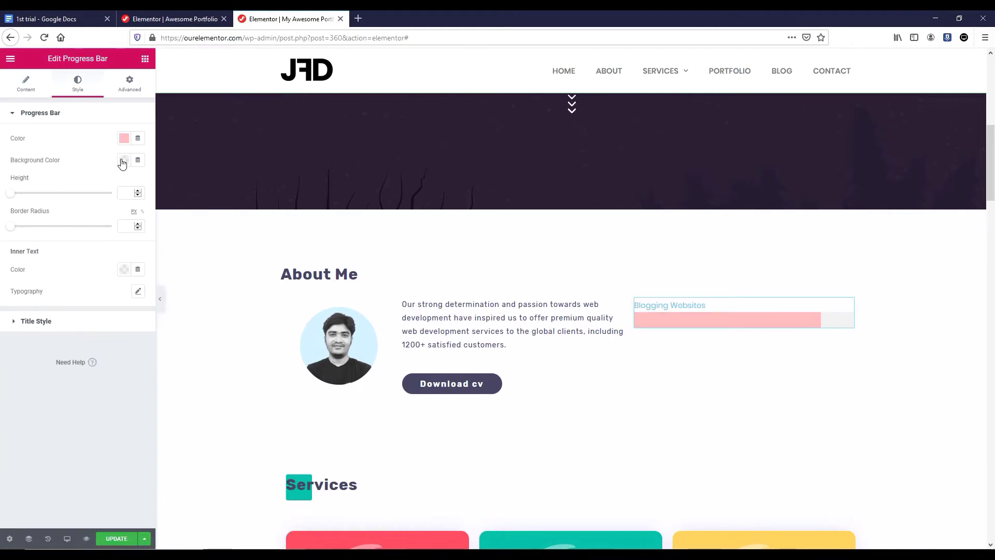
click(122, 163)
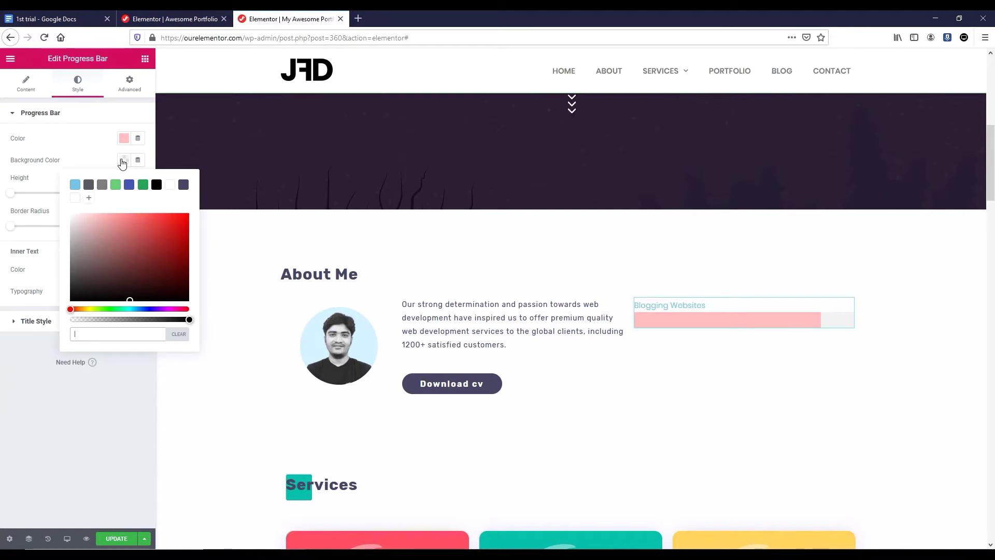
click(187, 298)
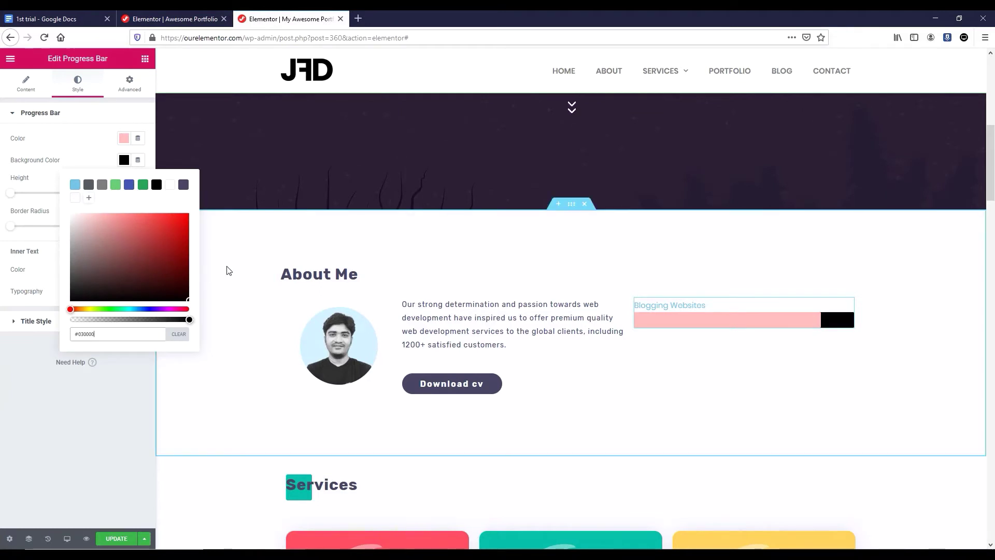
click(189, 320)
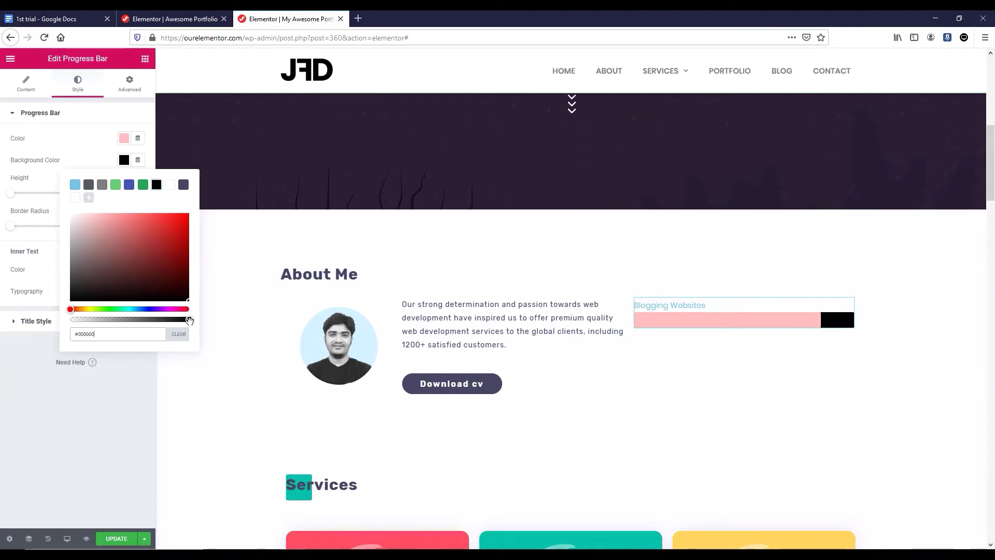
drag(189, 320, 107, 320)
click(106, 363)
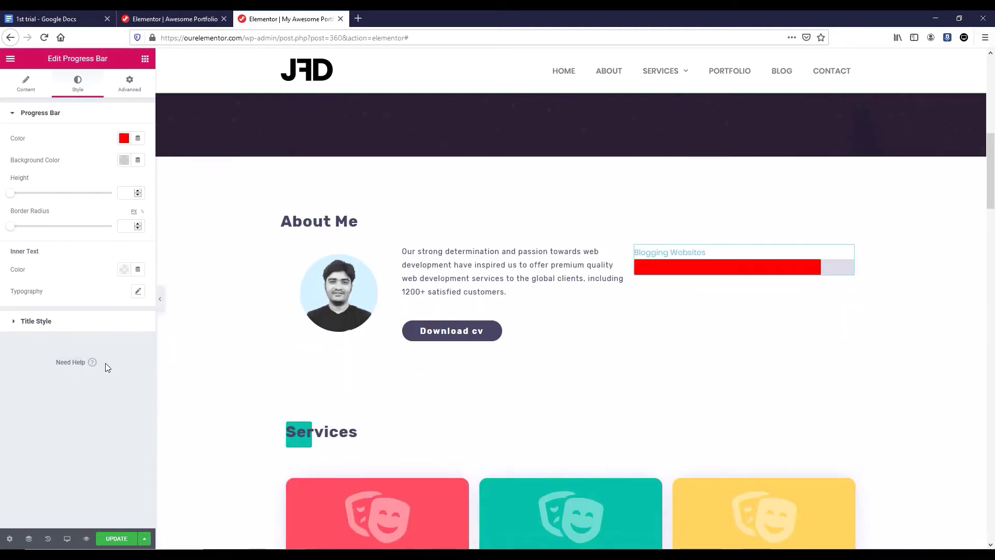
Set the progress bar's height to 10 and its border radius to 20 px
click(131, 194)
text(10)
click(123, 223)
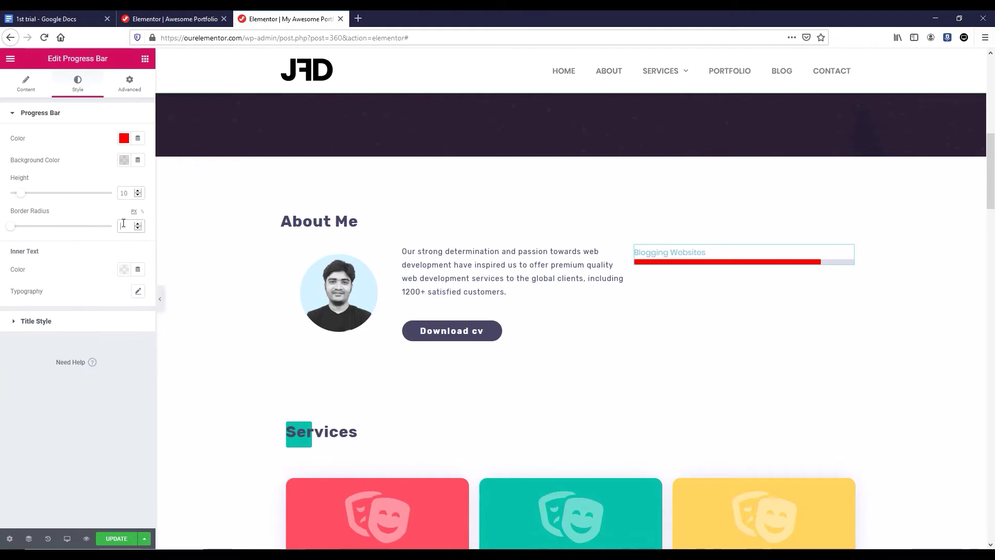
text(25)
key(BackSpace)
text(0)
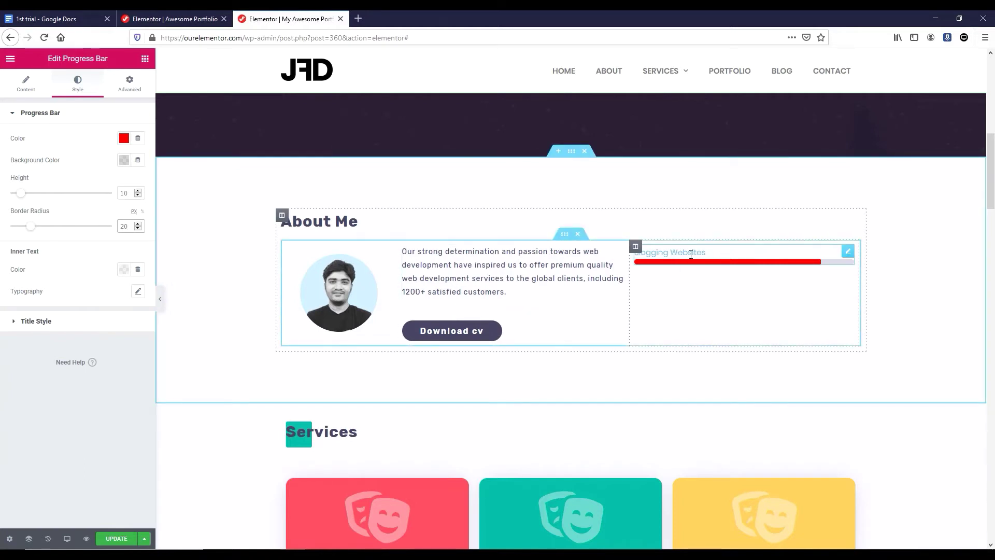
Give the progress bar's title the saved dark purple-gray text color
click(67, 322)
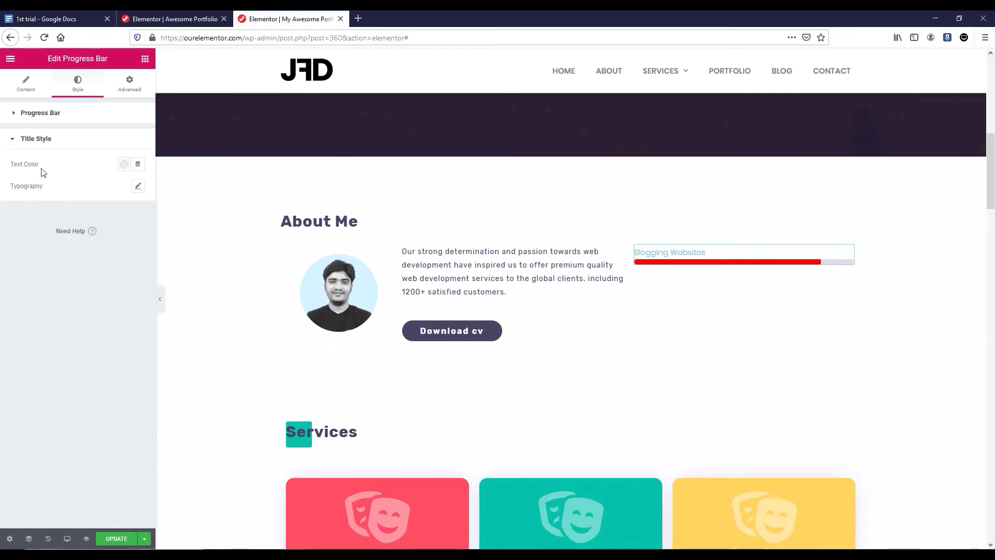
click(123, 165)
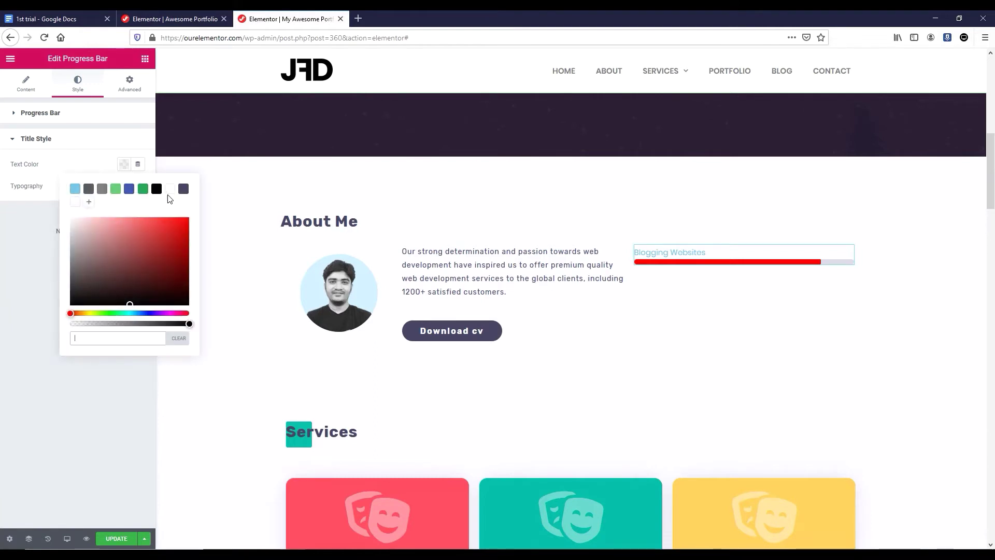
click(184, 189)
Set the progress bar title's typography to the Rubik font, size 14 px and weight 600
click(139, 187)
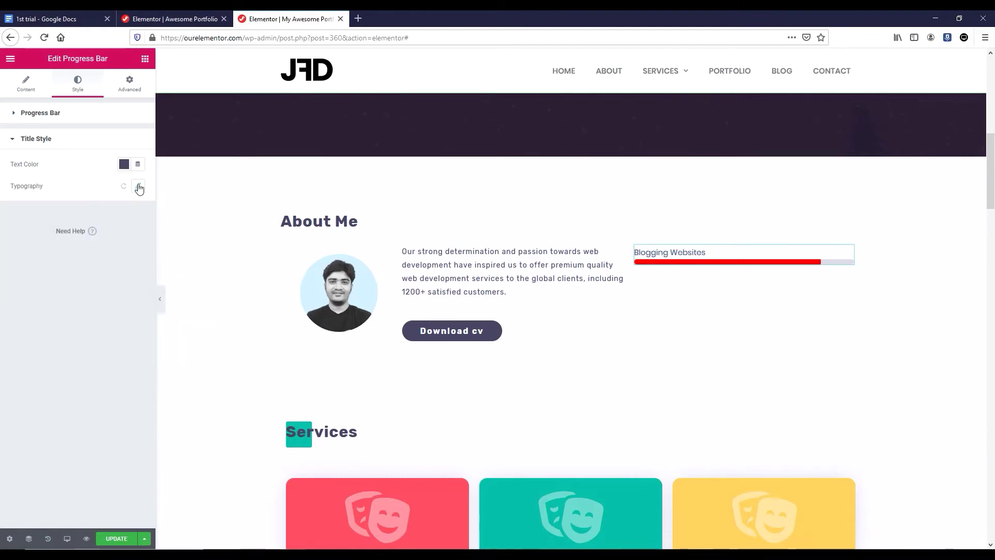
click(138, 186)
click(104, 215)
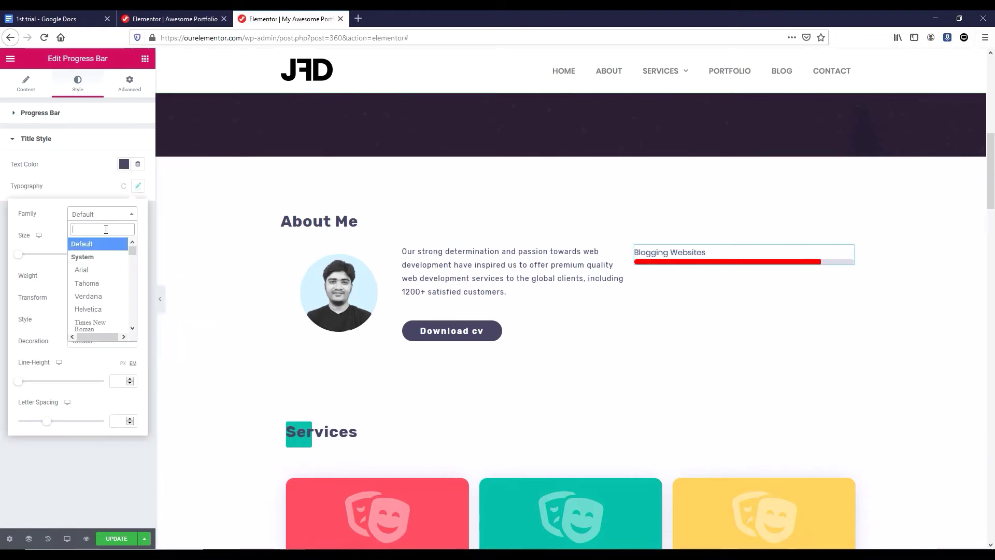
text(rubik)
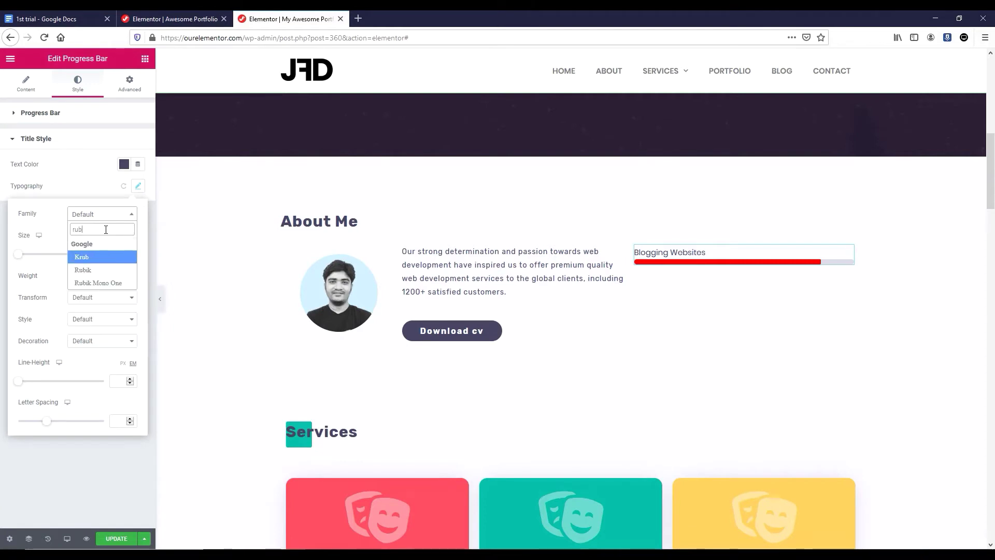
click(117, 257)
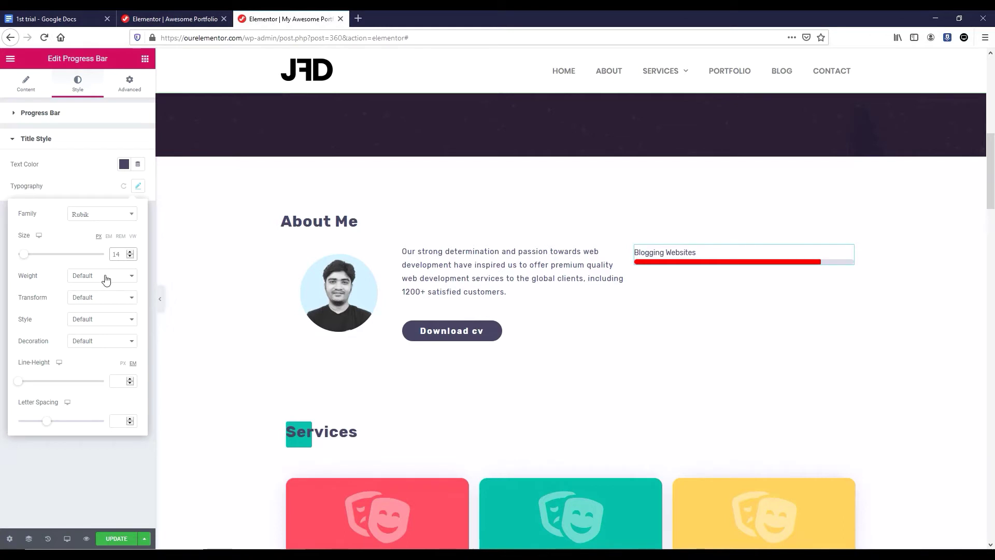
click(105, 278)
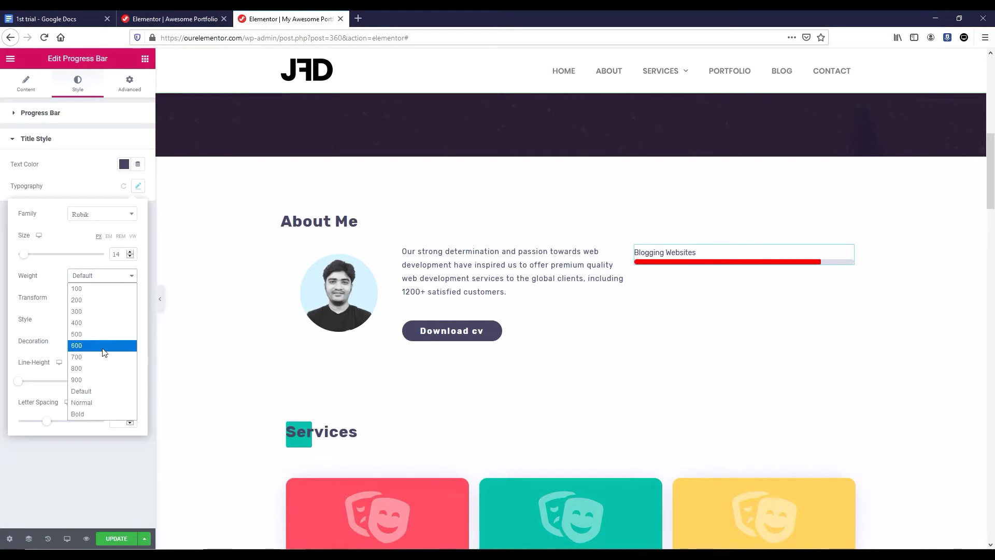
click(103, 345)
Make the progress bar title uppercase with a line height of 1 em and letter spacing of 1
click(113, 299)
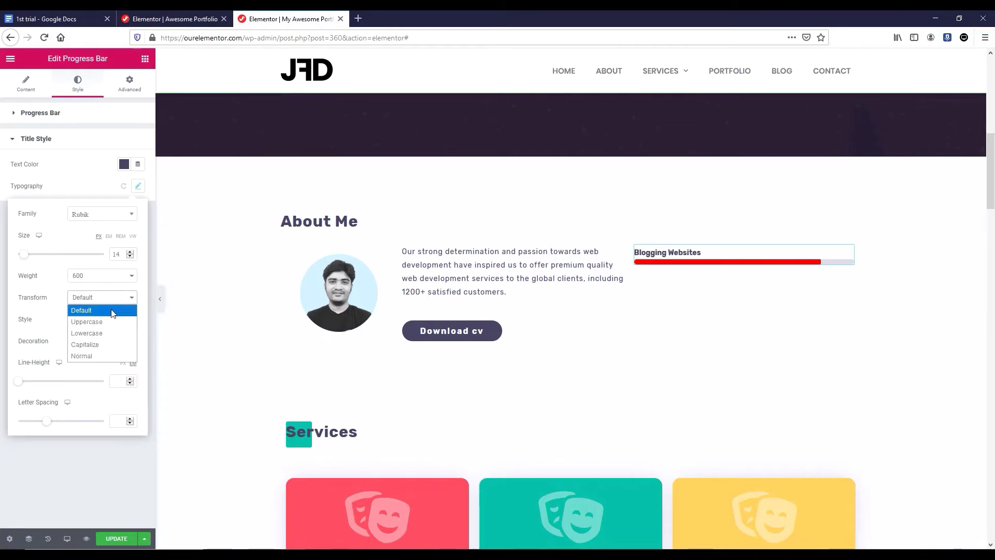
click(110, 324)
click(119, 380)
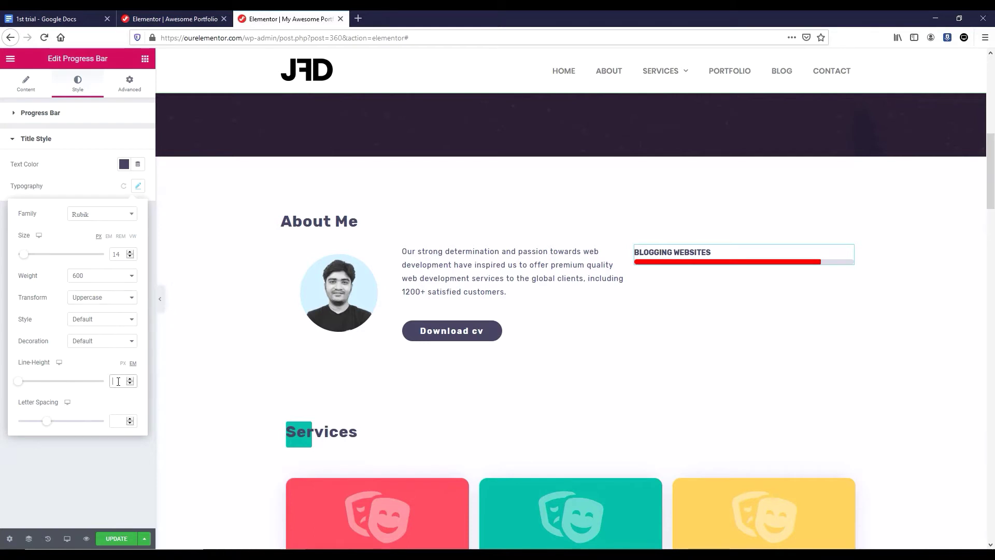
text(1)
click(118, 419)
text(1)
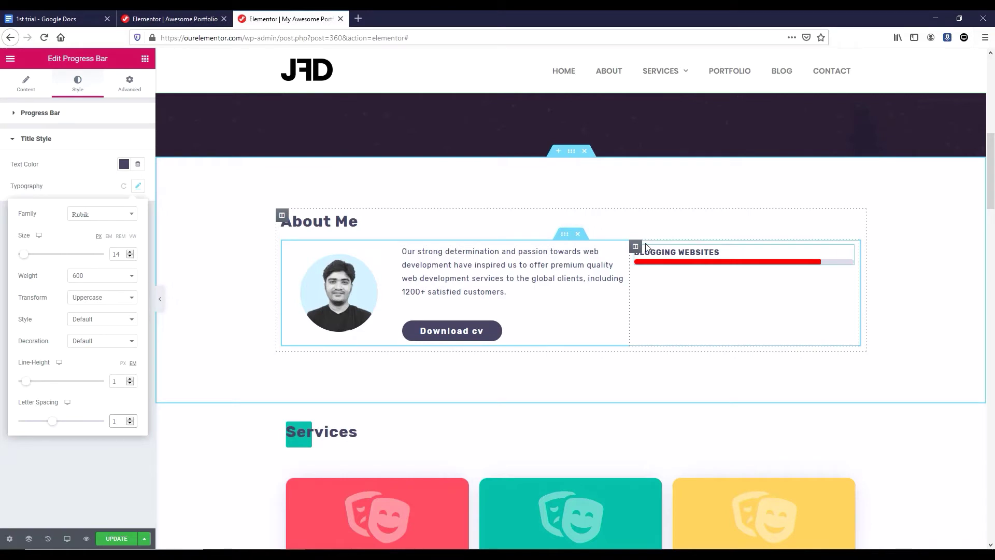
Duplicate the Blogging Websites progress bar three times to make a stack of four bars
right_click(849, 250)
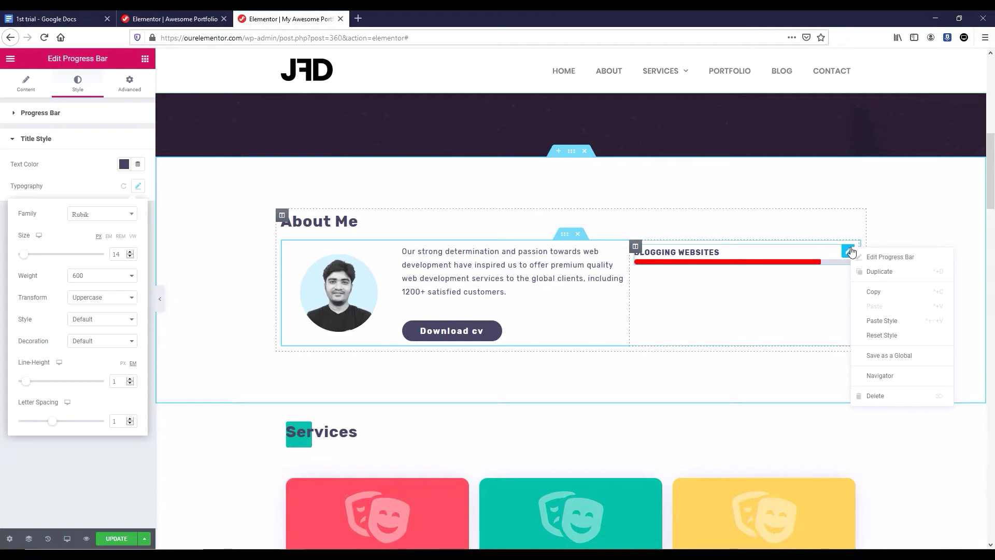
click(879, 271)
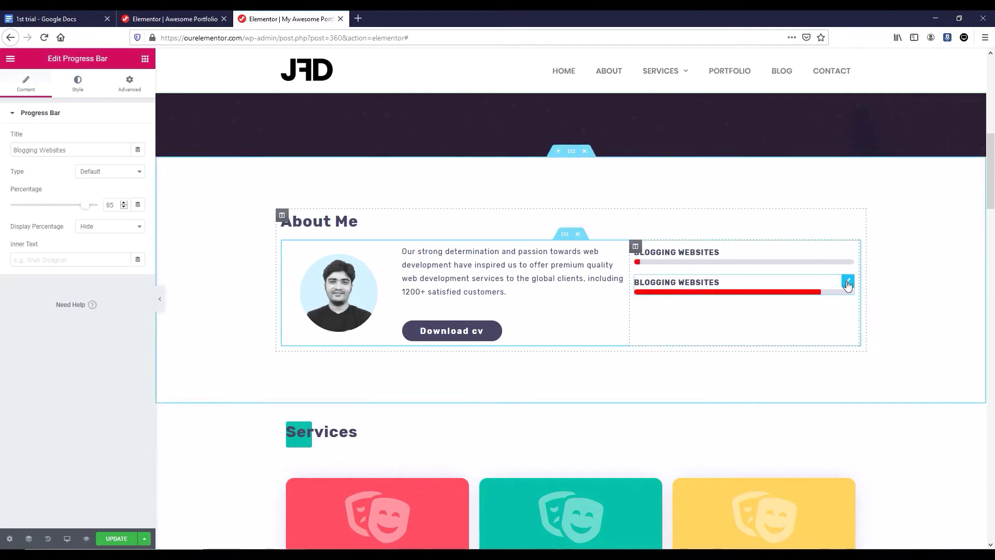
right_click(848, 283)
click(876, 304)
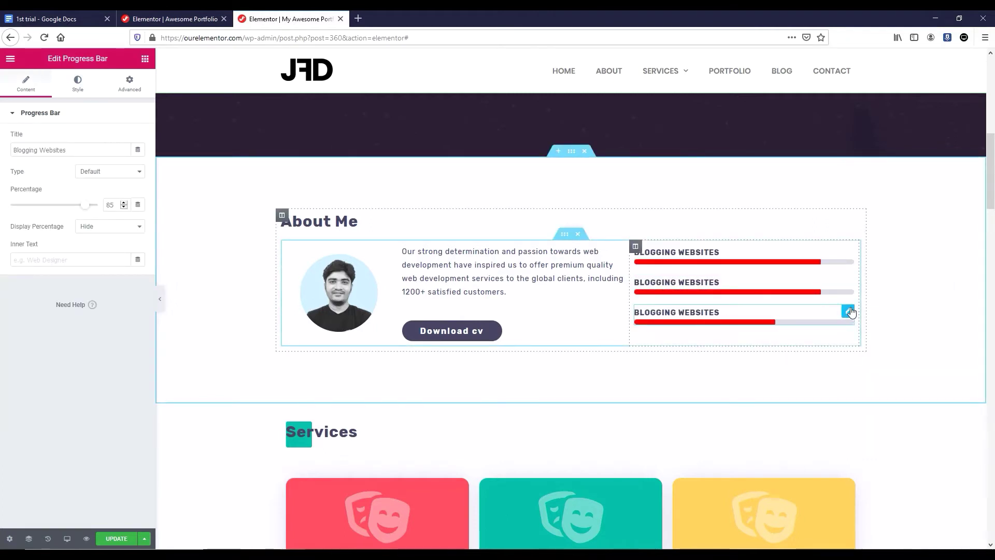
right_click(850, 311)
click(875, 332)
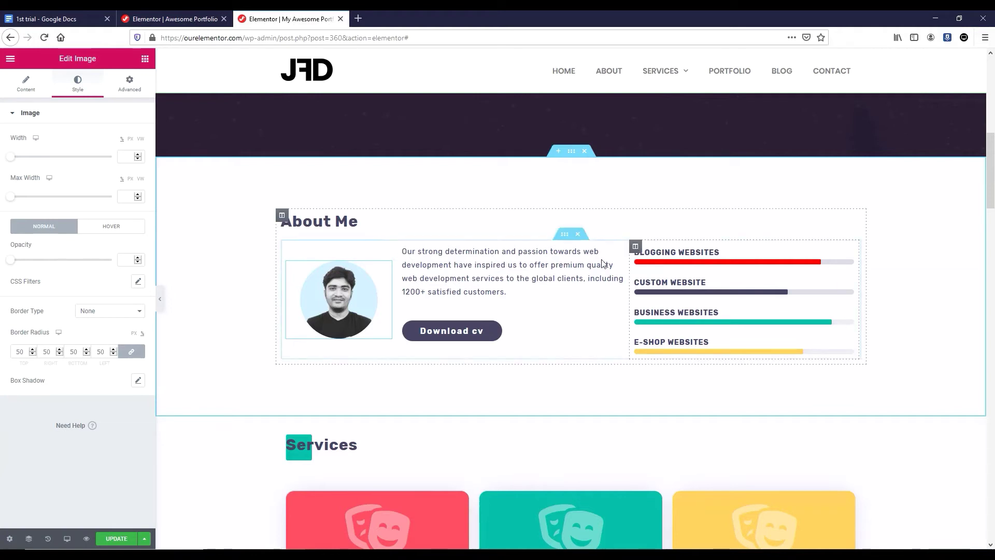
Set the top and bottom margins of the inner section holding the portrait, bio and skill bars to 50 px
click(565, 235)
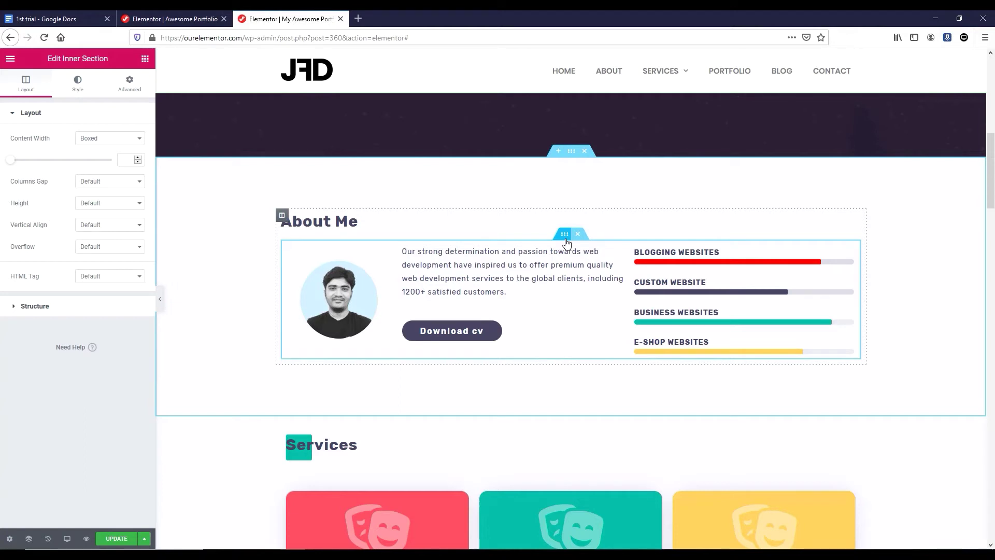
click(130, 82)
click(20, 157)
text(5)
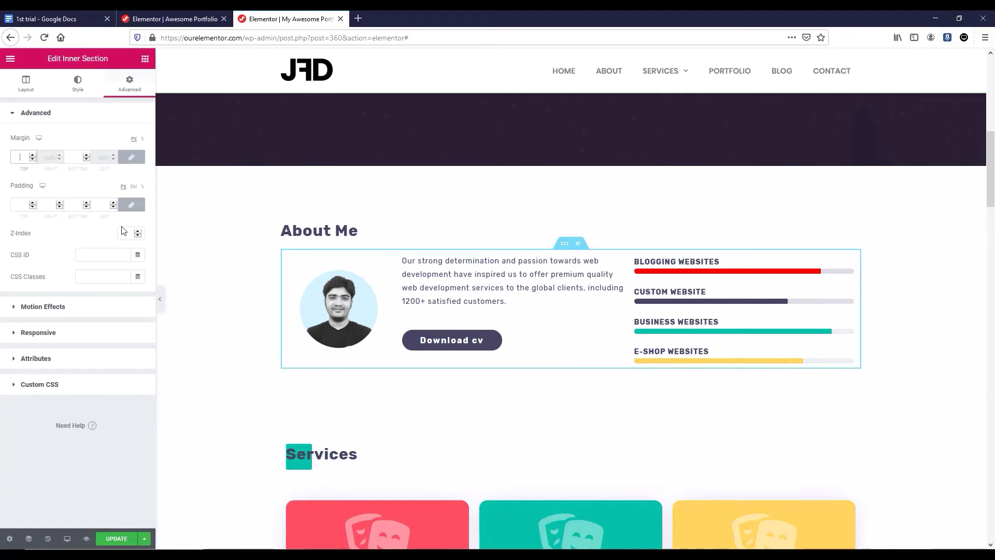
text(0)
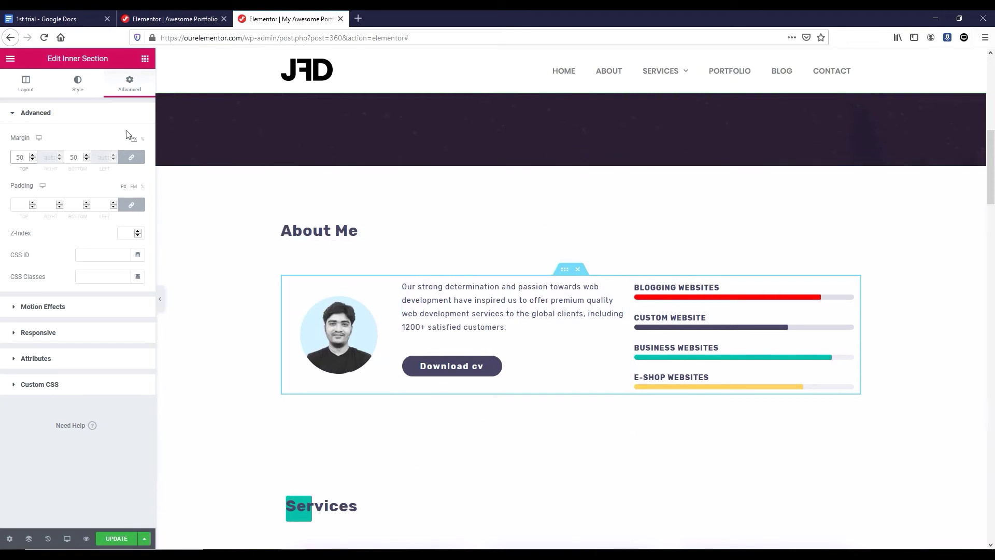
Add a two-column inner section below the portrait and skill bars, and place an Icon widget in its left column
key(Escape)
drag(54, 162, 553, 400)
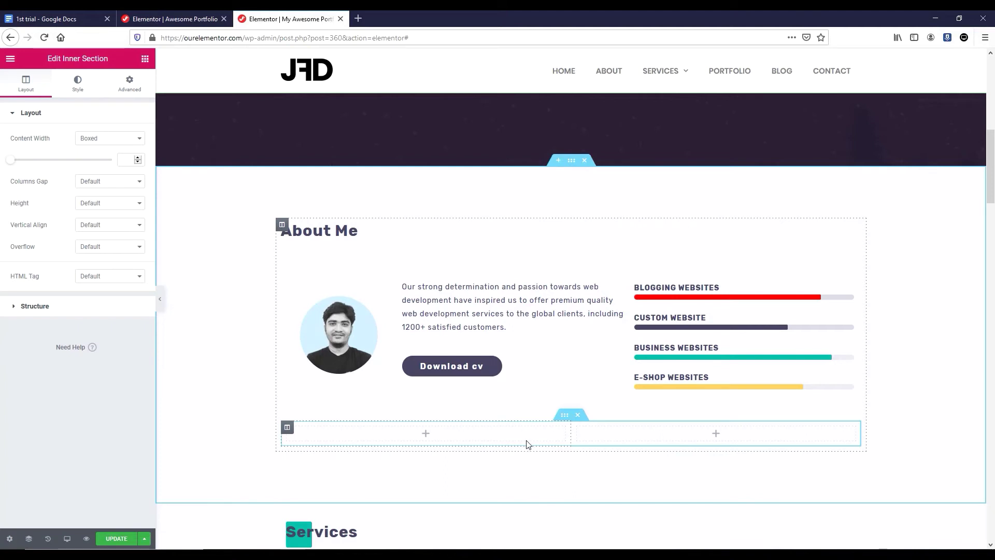
click(429, 435)
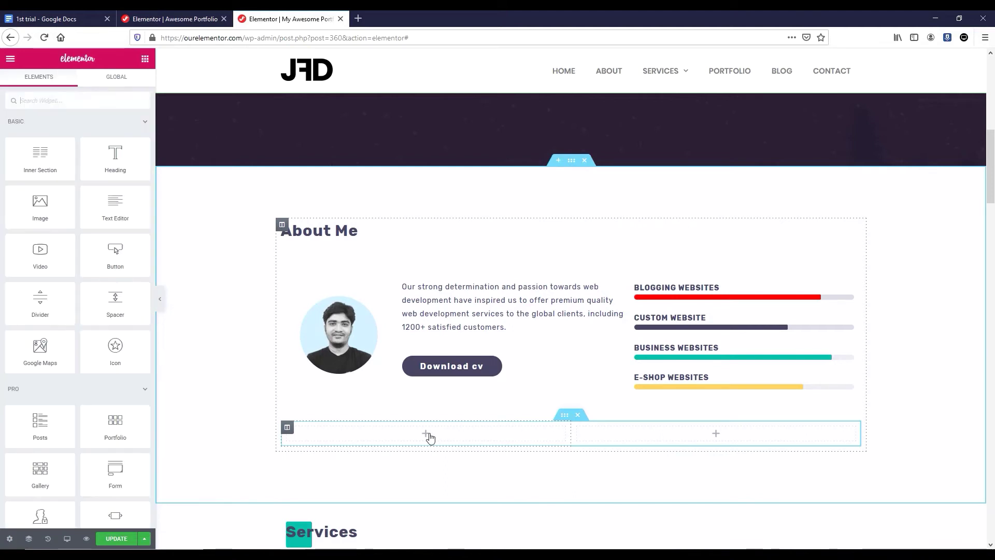
drag(134, 362, 462, 437)
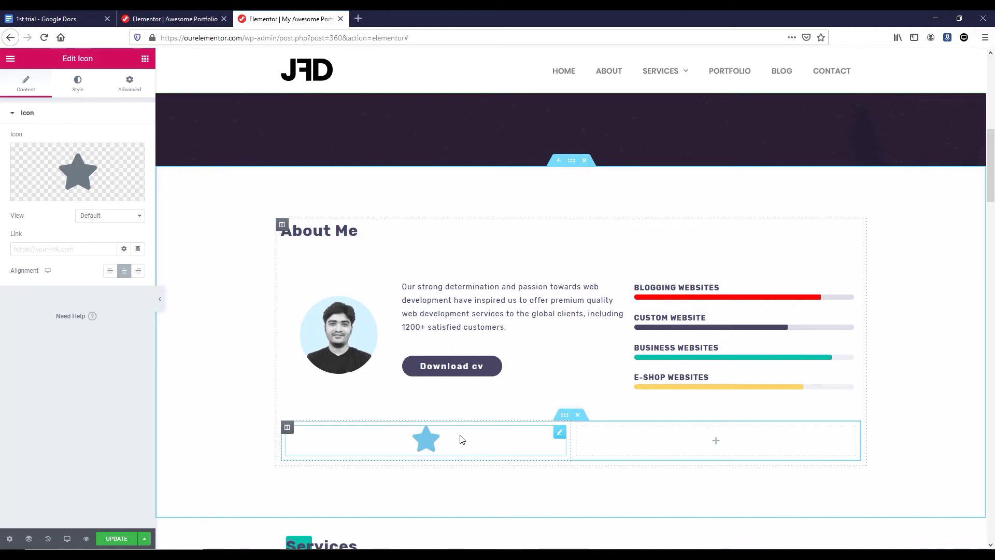
Find the Counter widget and place it directly beneath the star icon in the new inner section
click(145, 58)
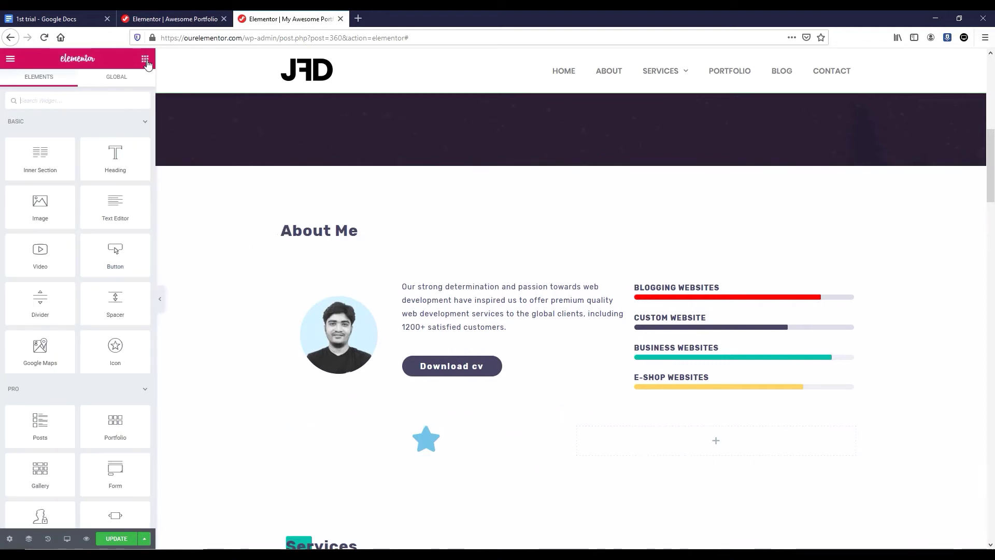
click(106, 101)
text(counter)
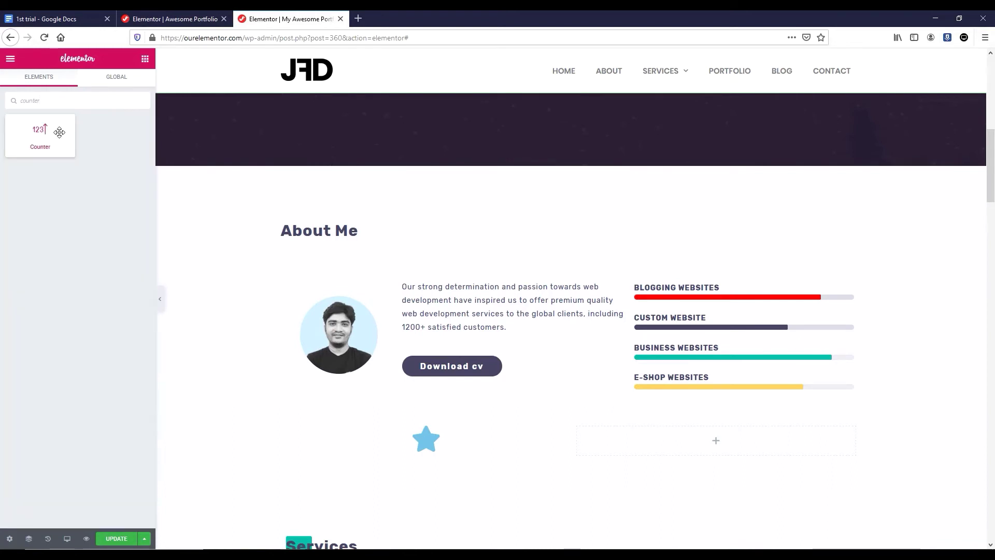
drag(60, 129, 495, 446)
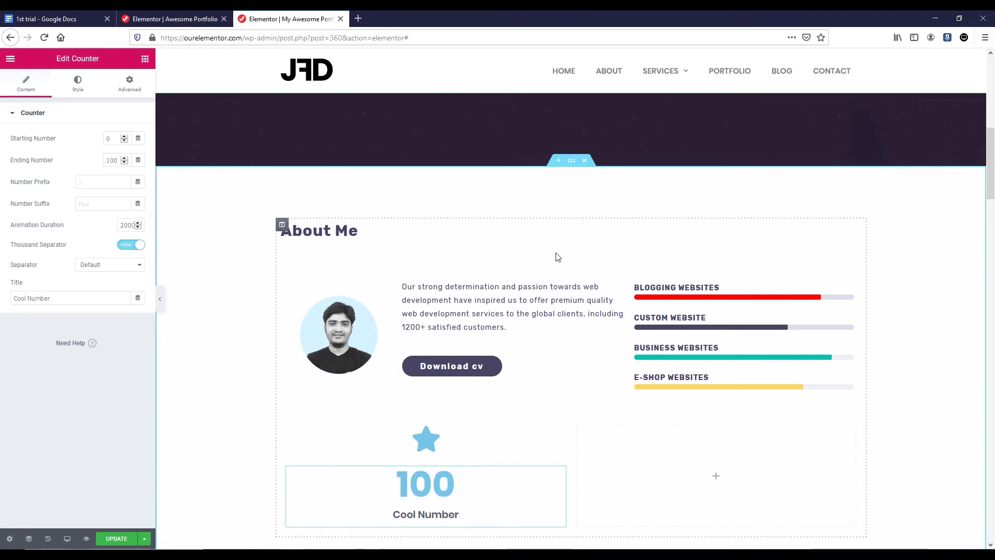
Replace the star above the counter with the outlined check-circle icon from the icon library
click(426, 440)
mouse_move(96, 165)
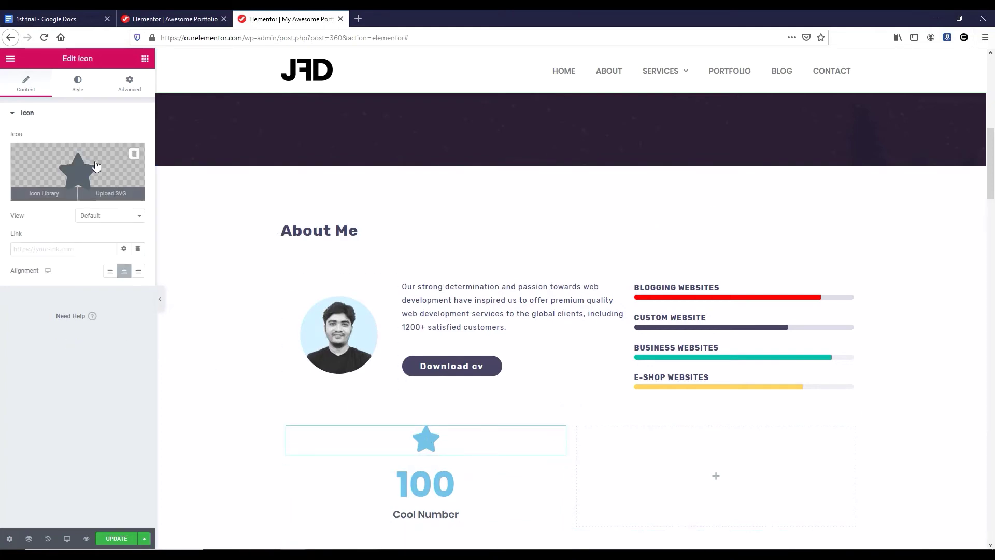
click(96, 165)
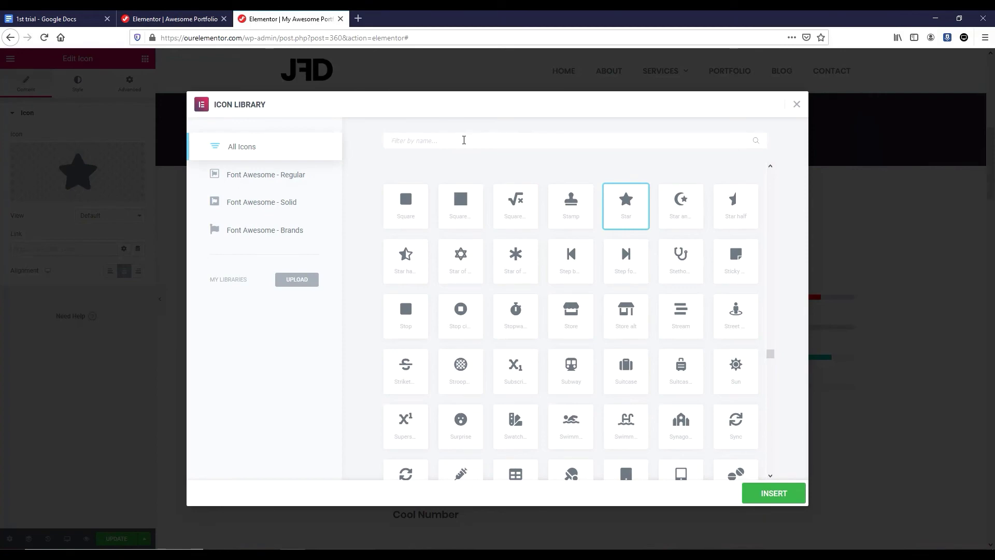
text(check)
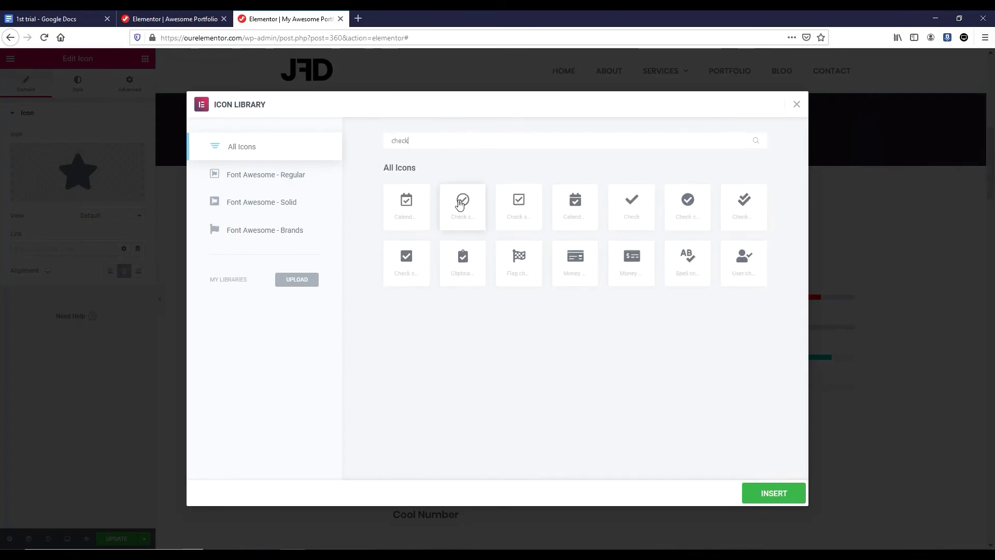
click(460, 203)
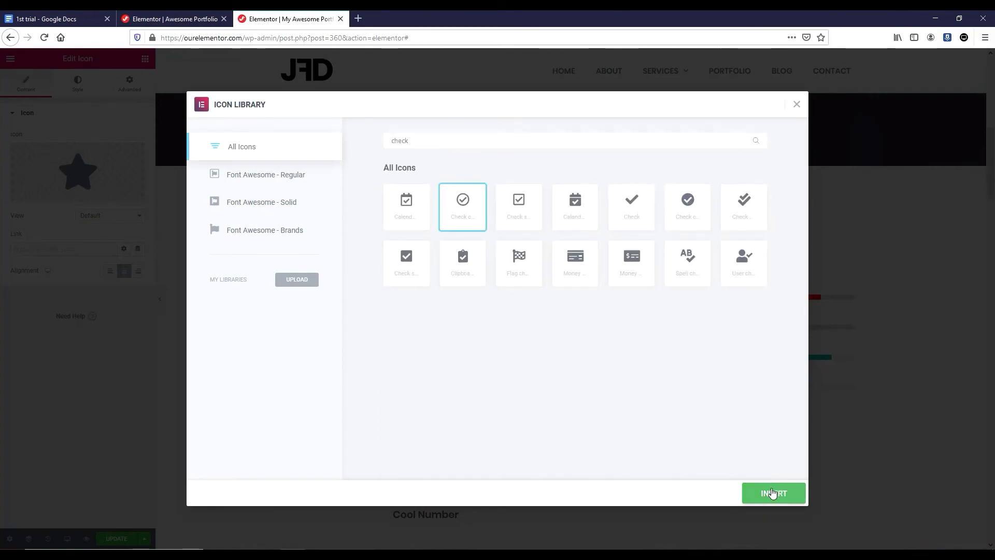
click(772, 491)
Set the check-circle icon's size to 100
scroll(537, 346, down, 3)
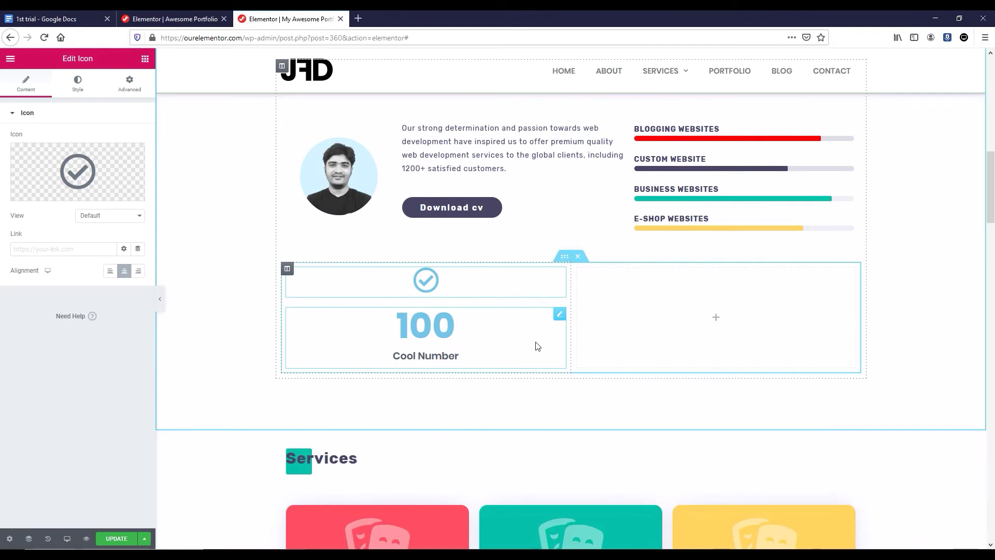
click(78, 83)
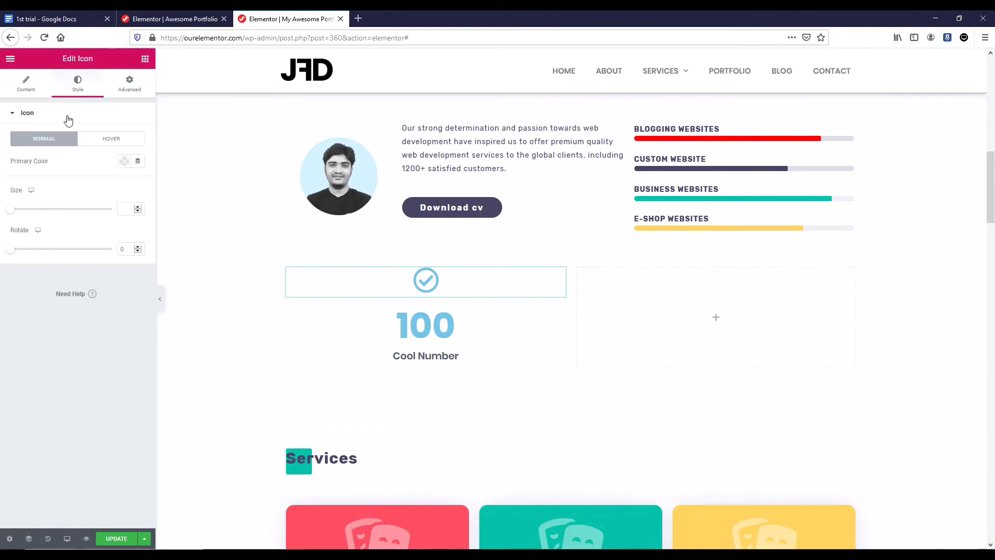
click(129, 208)
text(100)
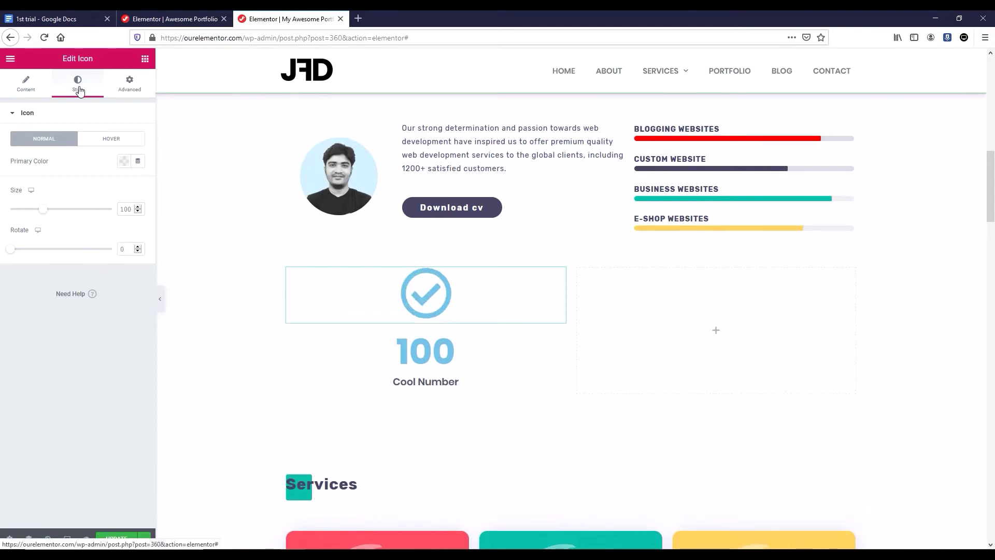
Set the check-circle icon's primary color to mostly transparent black, #00000029
click(124, 162)
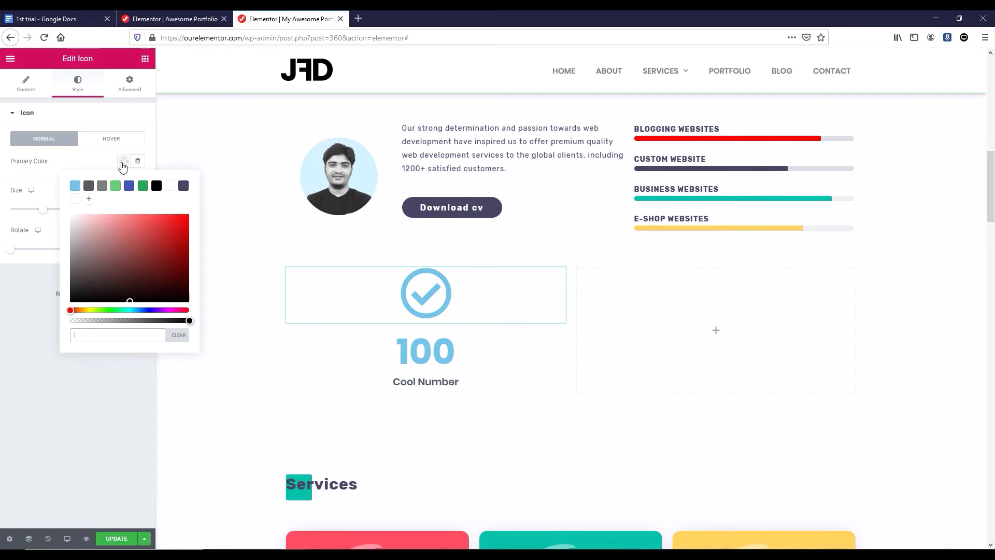
text(#F9F9FF)
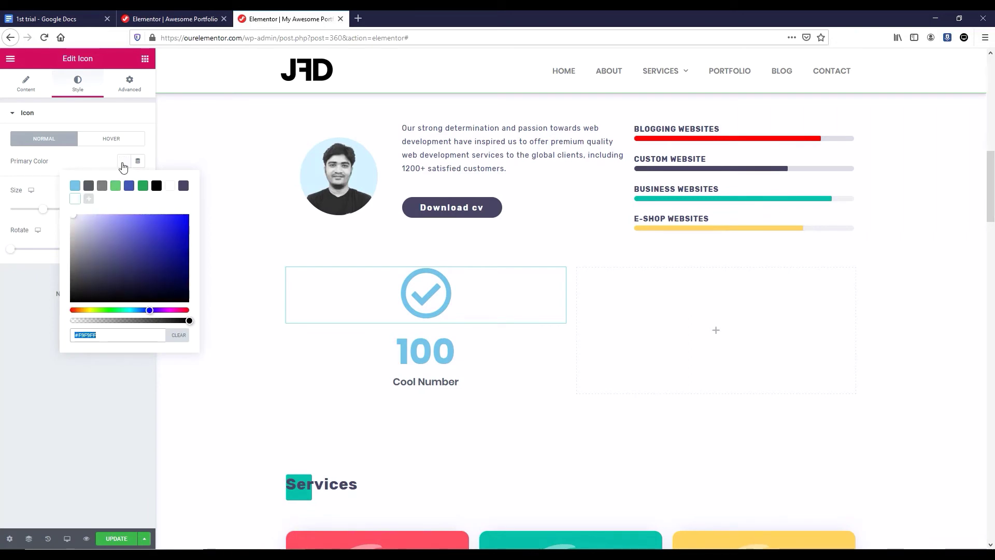
click(187, 300)
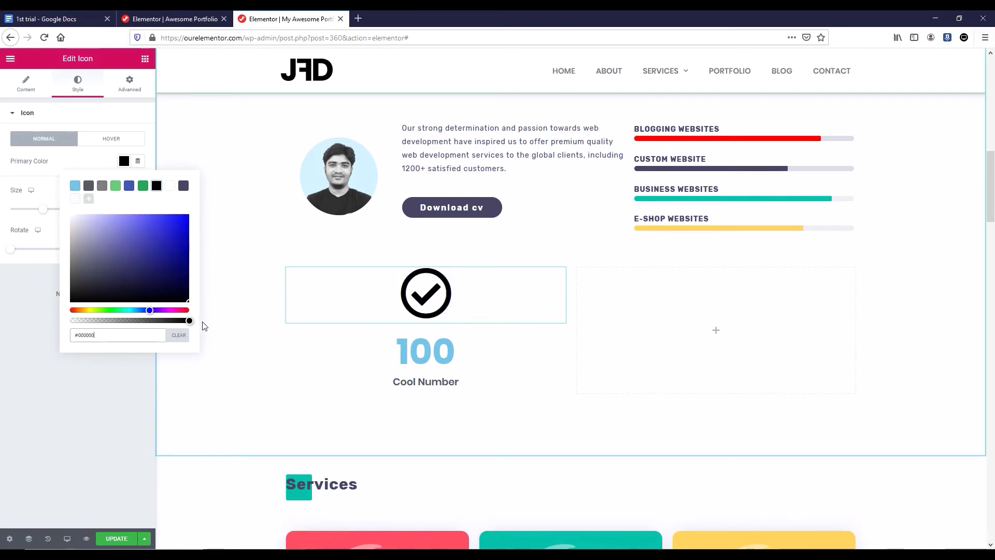
drag(189, 320, 99, 307)
drag(89, 308, 88, 313)
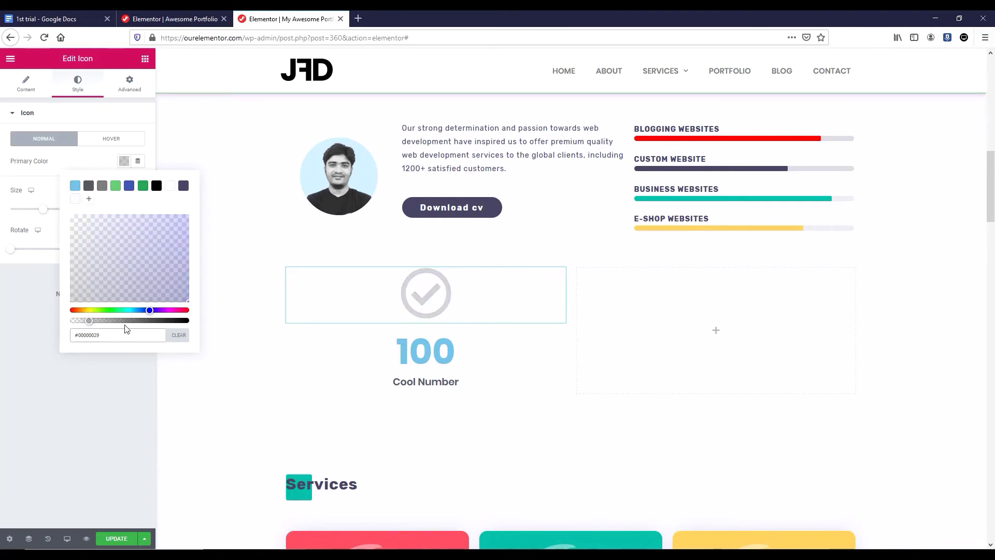
click(114, 368)
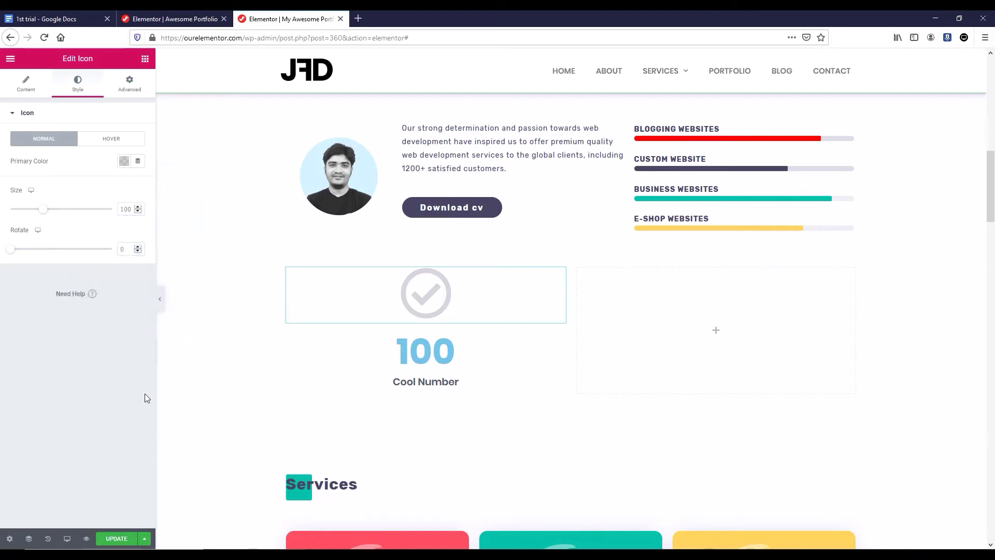
Set the ending number of the counter below the check-circle icon to 300
click(425, 363)
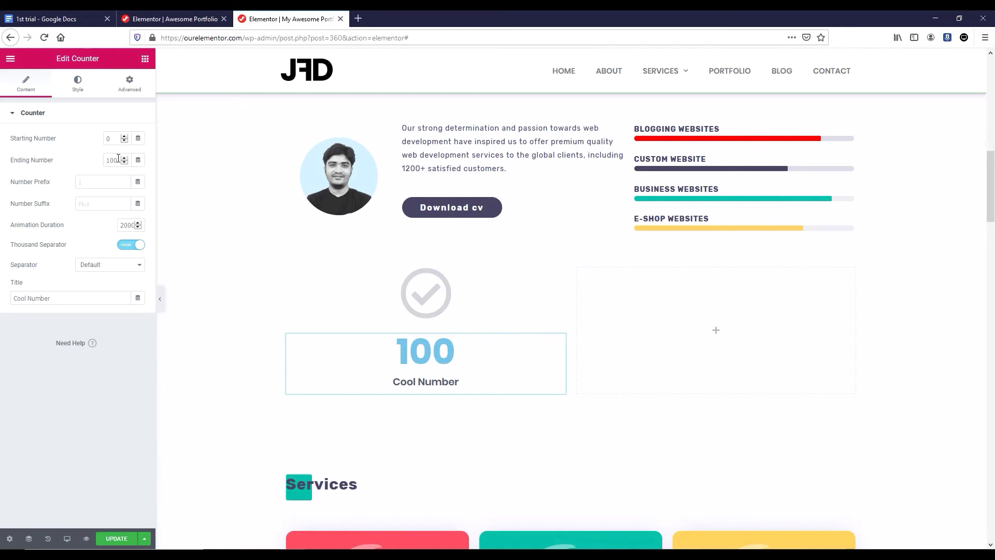
double_click(117, 160)
text(300)
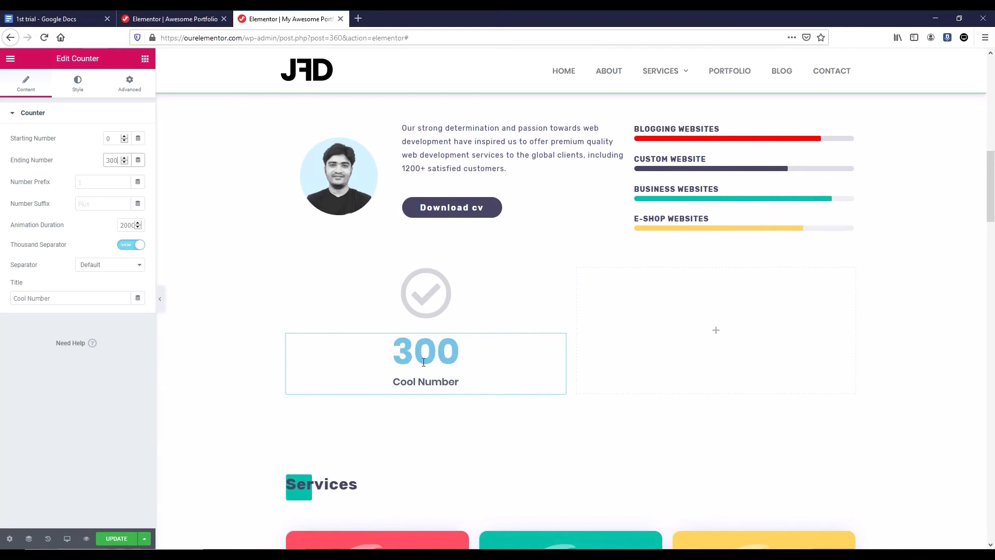
Retitle the counter below the check-circle icon "Projects completed" and set its number's text color to #454360
triple_click(407, 388)
text(Projects completed)
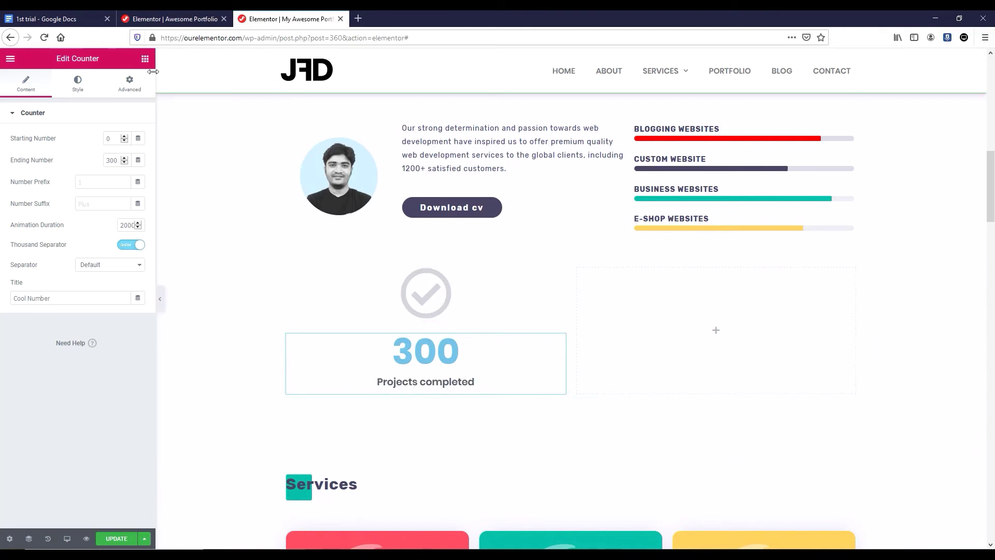
click(78, 82)
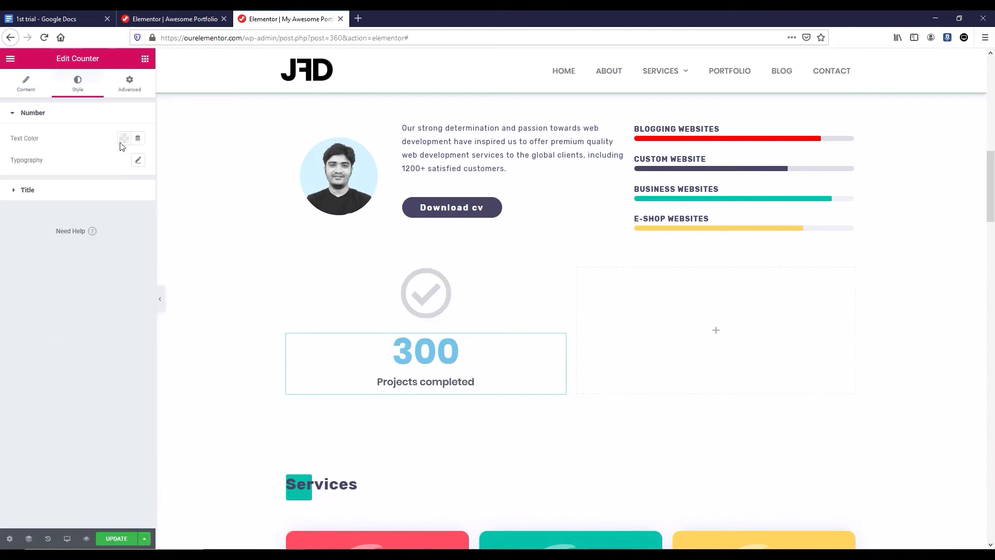
click(123, 139)
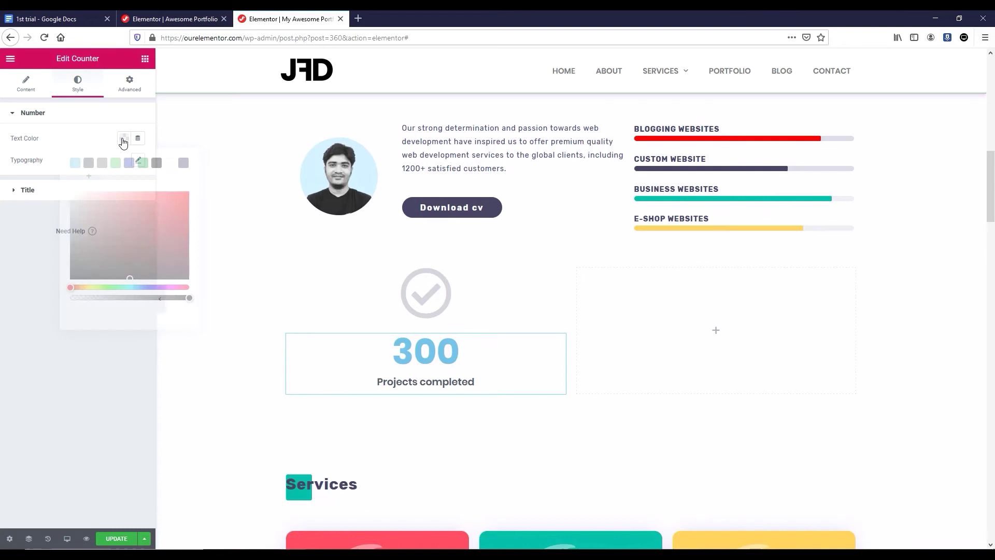
click(183, 162)
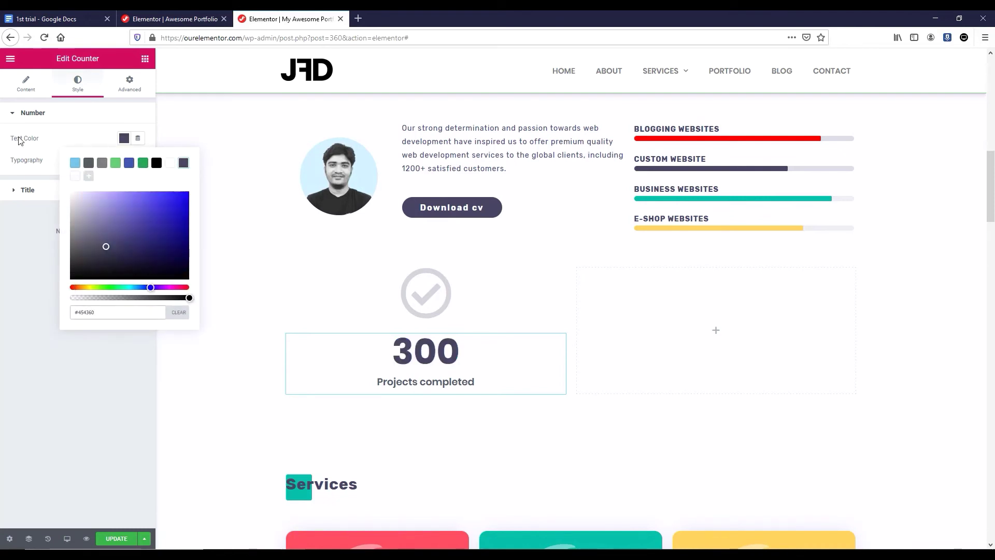
click(58, 141)
Set the counter number's typography to the Rubik font family, size 36 px and weight 900
click(138, 160)
click(109, 190)
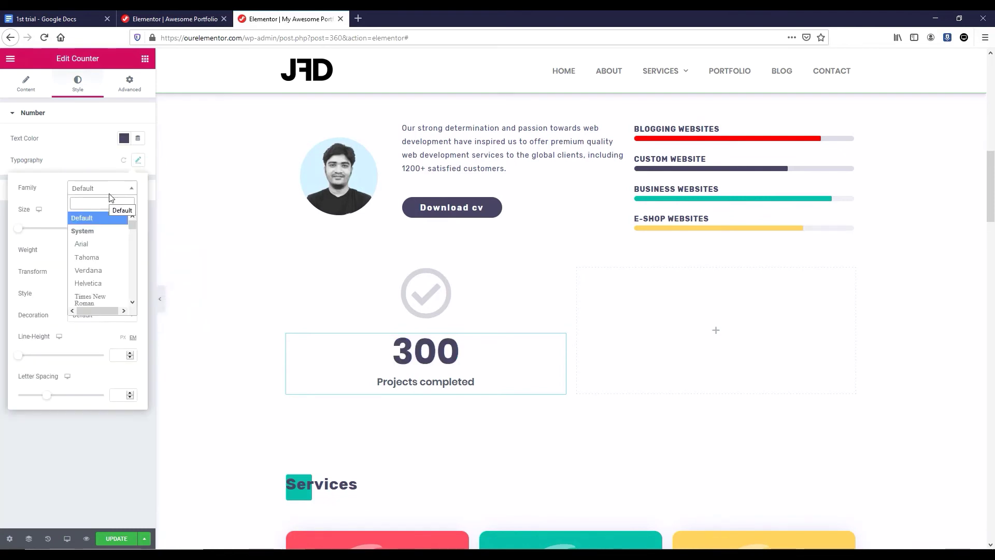
text(rubik)
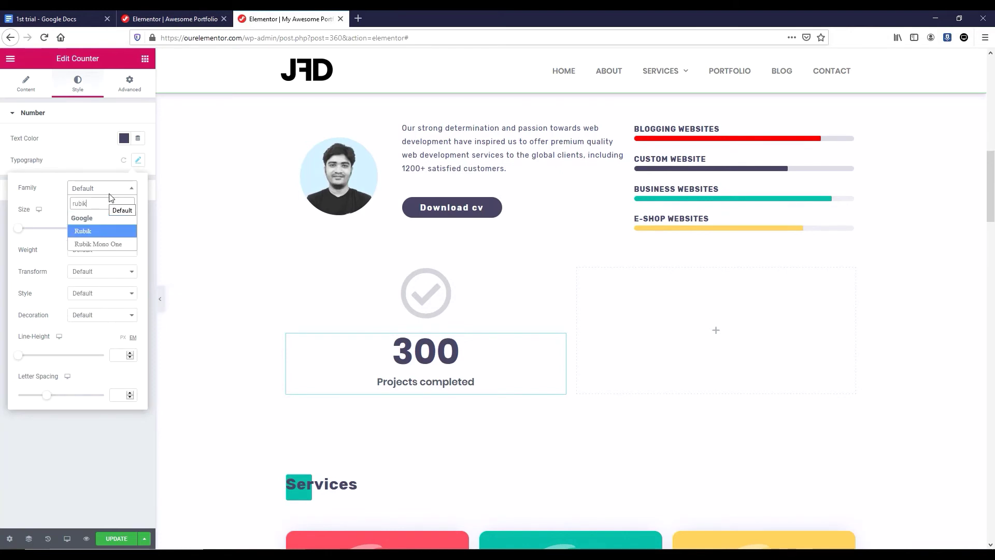
key(Return)
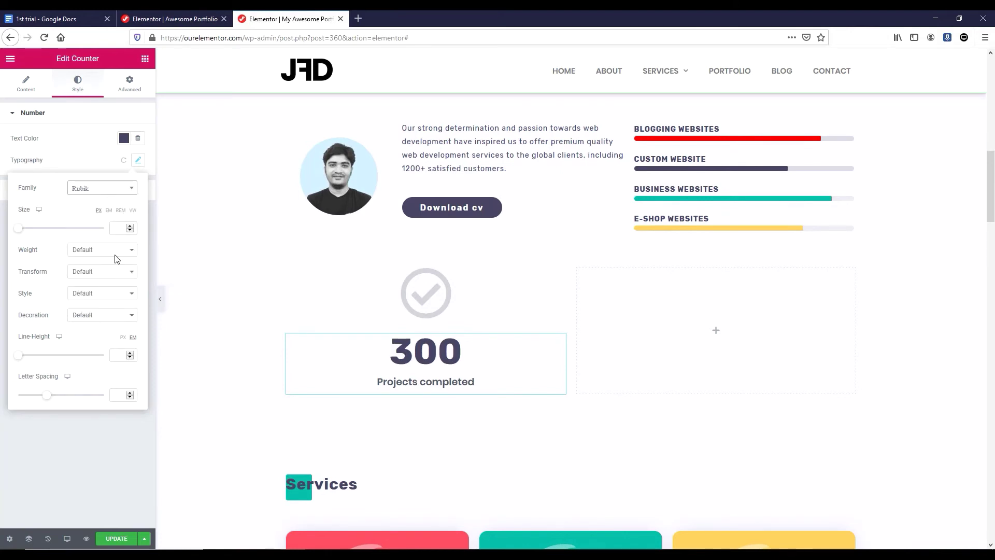
click(123, 229)
text(36)
click(103, 249)
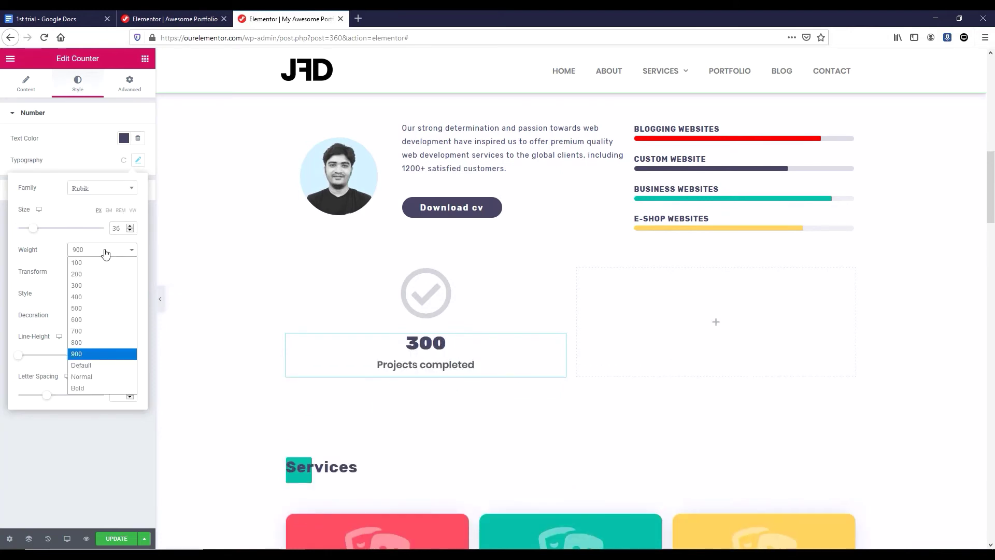
click(109, 355)
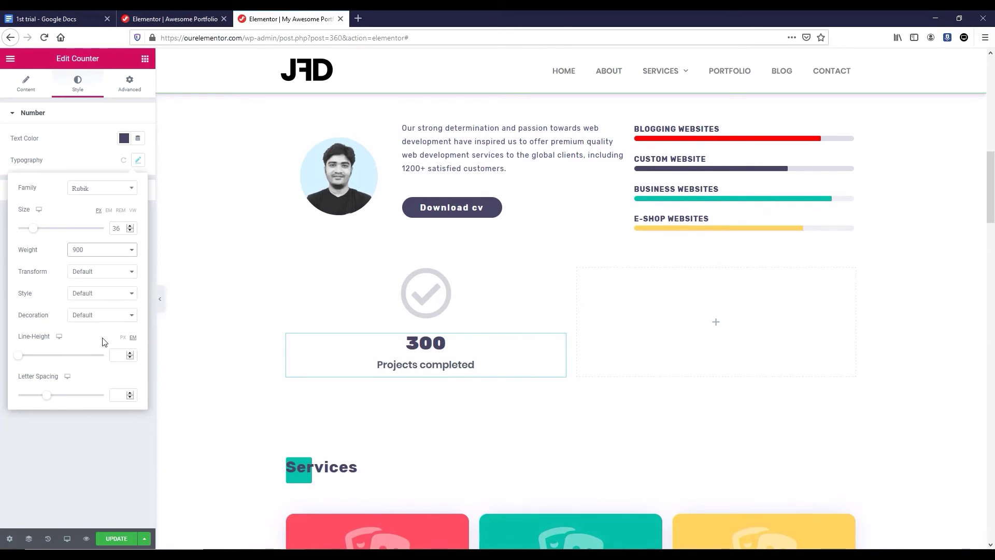
Set the counter number's text transform to Uppercase and its line height to .7 em
click(101, 271)
click(99, 294)
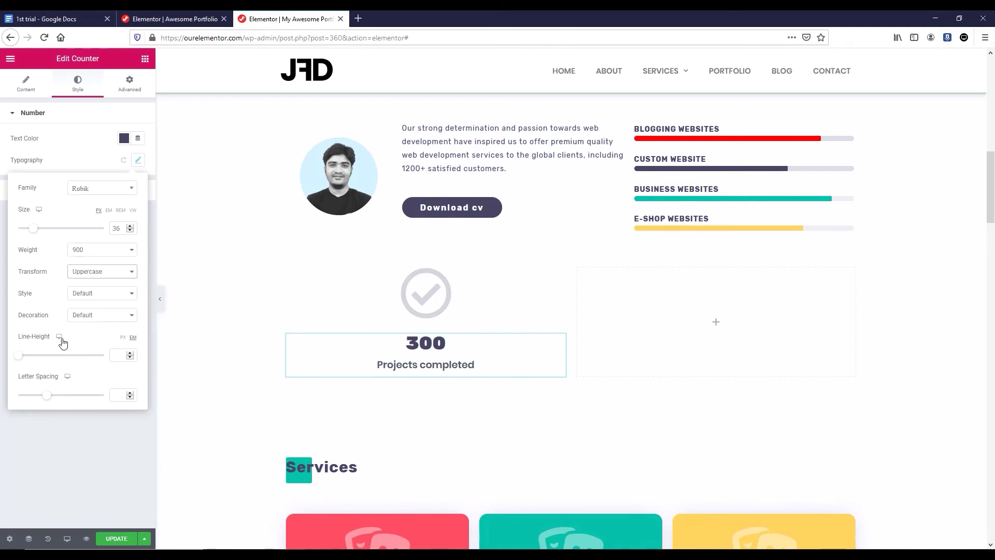
click(122, 353)
text(.7)
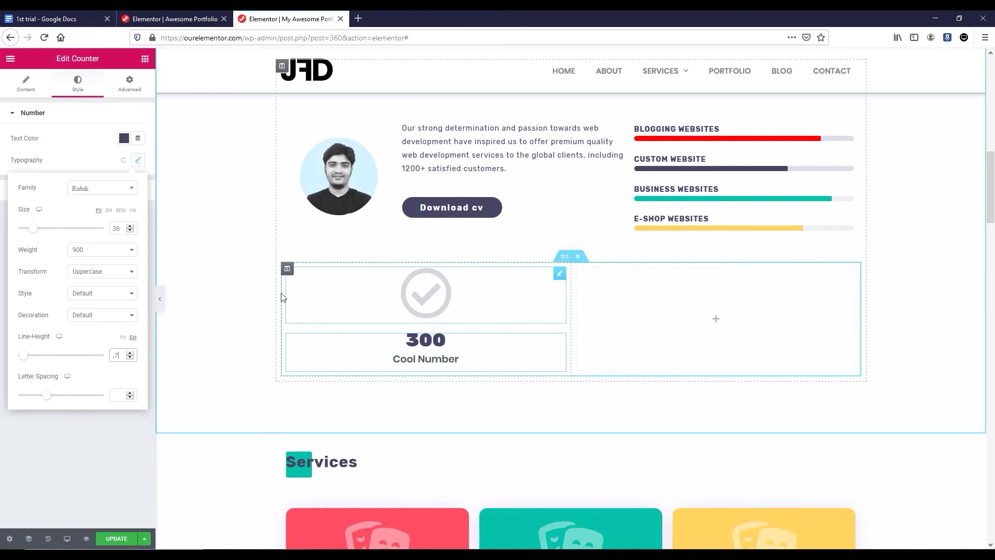
Duplicate the column holding the check-circle icon and counter three times, and delete the empty column at the row's end
right_click(288, 274)
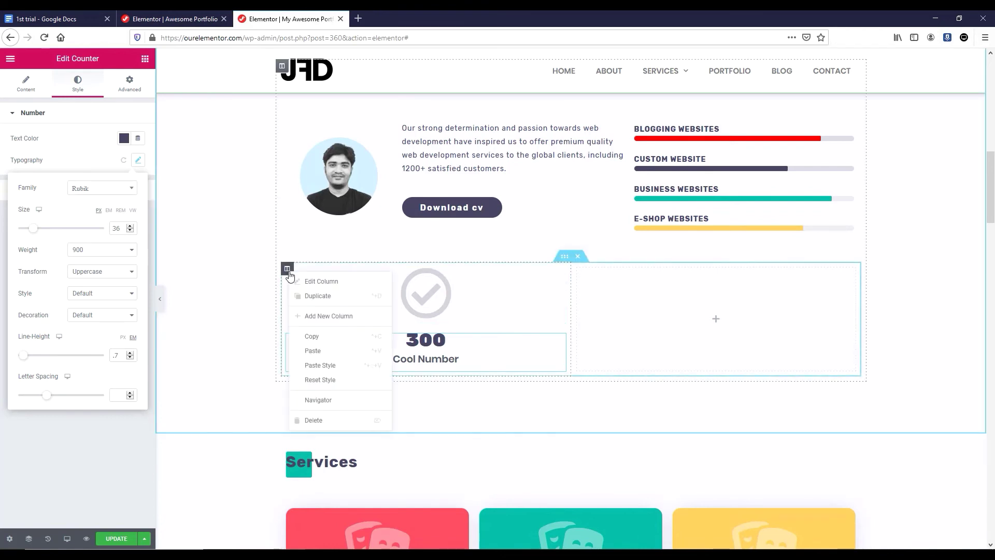
click(313, 296)
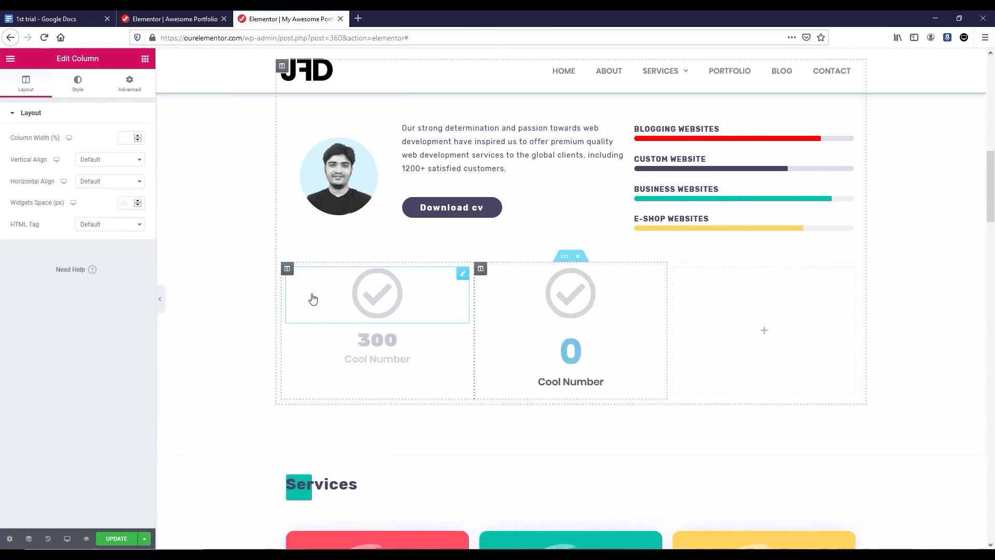
right_click(289, 270)
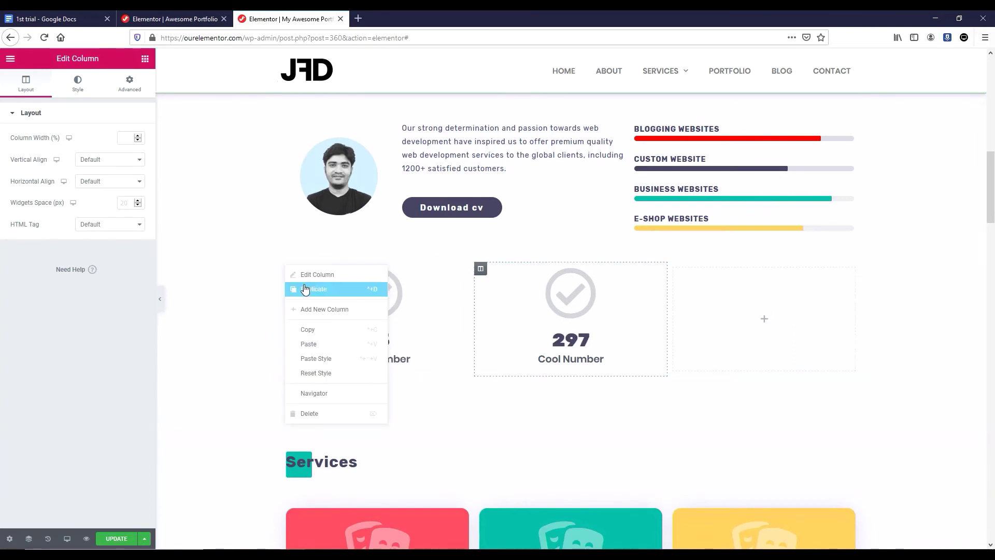
click(304, 288)
right_click(290, 273)
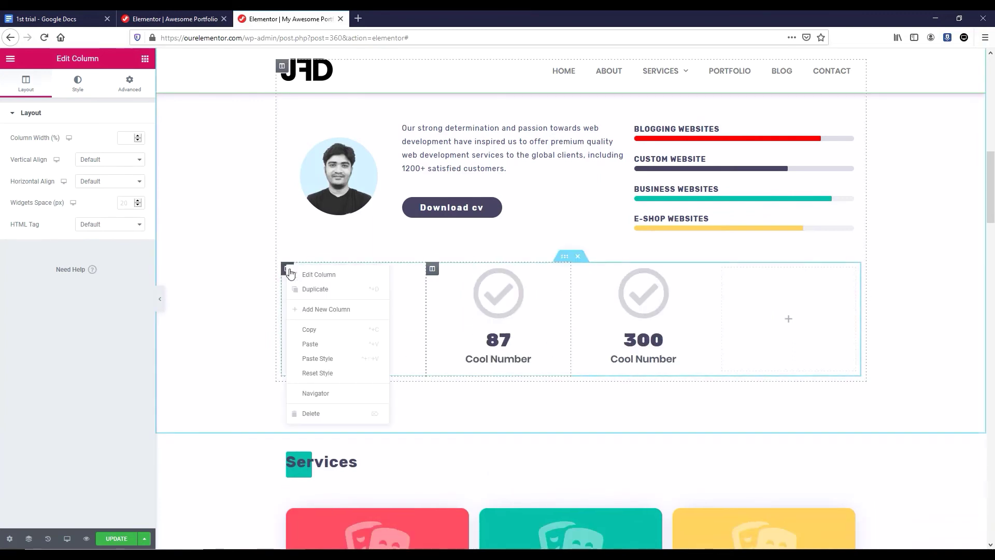
click(312, 289)
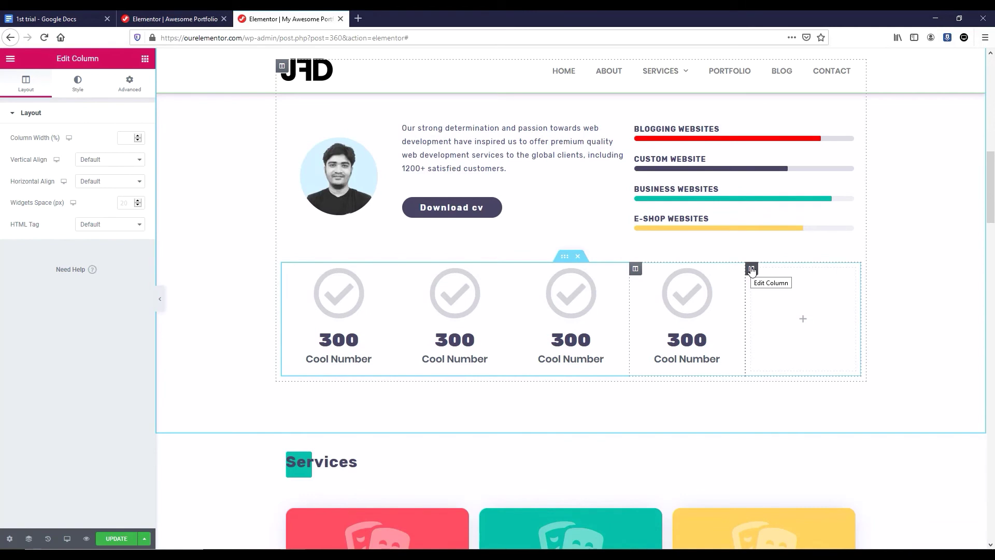
right_click(751, 269)
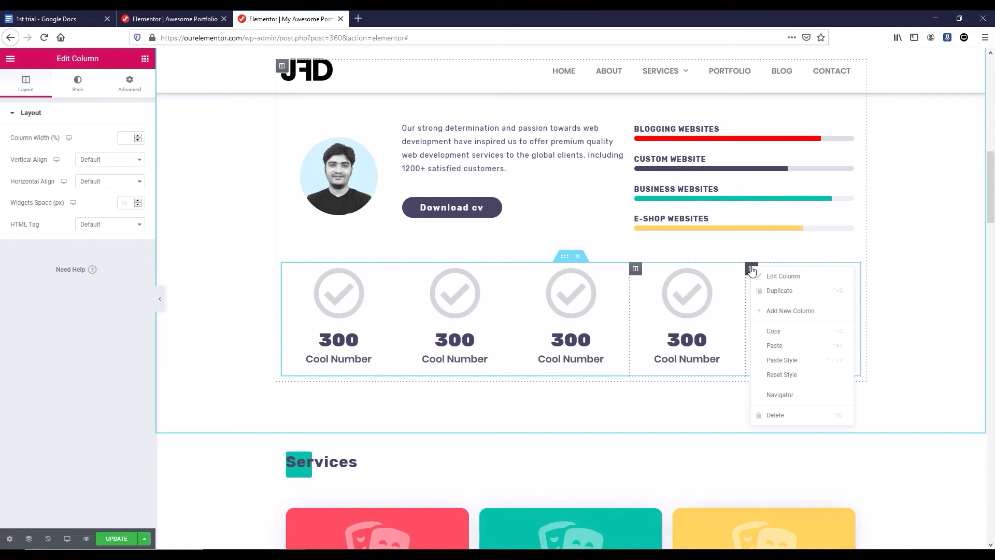
click(799, 416)
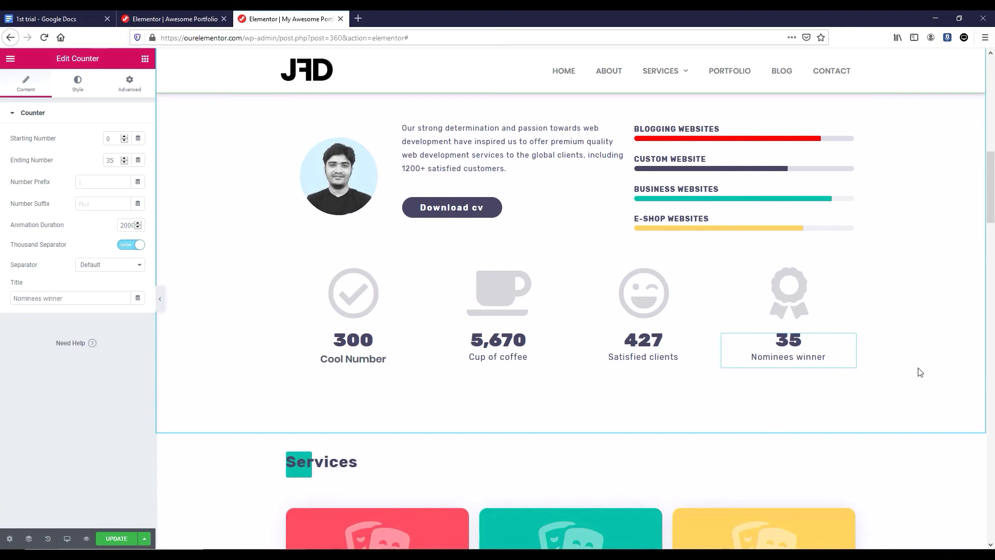
Update the page and switch the responsive preview to Tablet to show the icon counters
scroll(919, 372, up, 2)
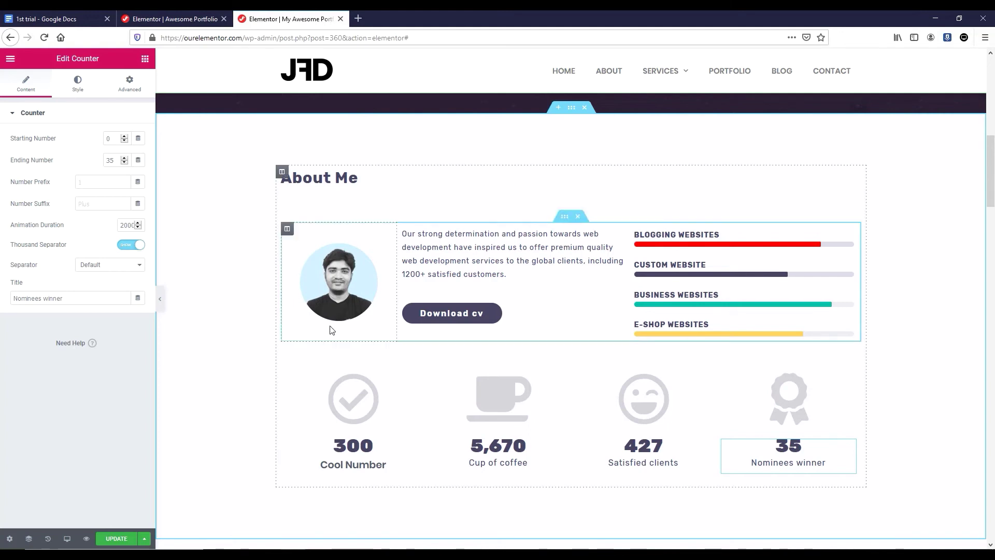
click(117, 539)
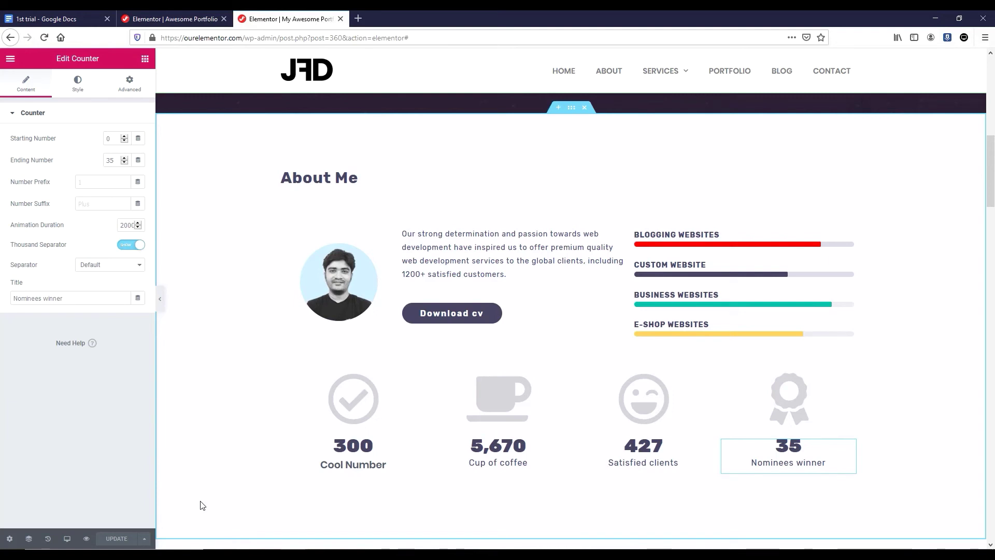
click(66, 539)
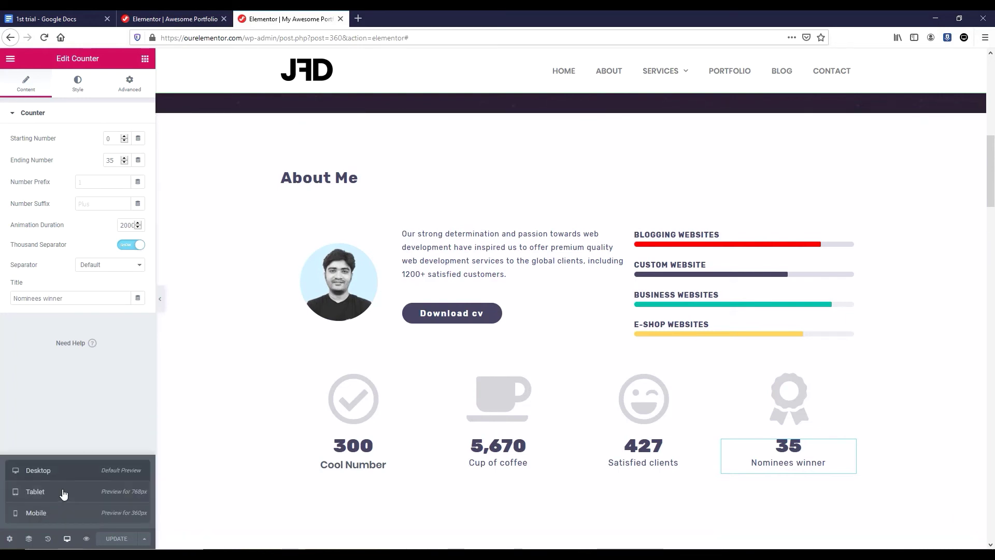
click(63, 492)
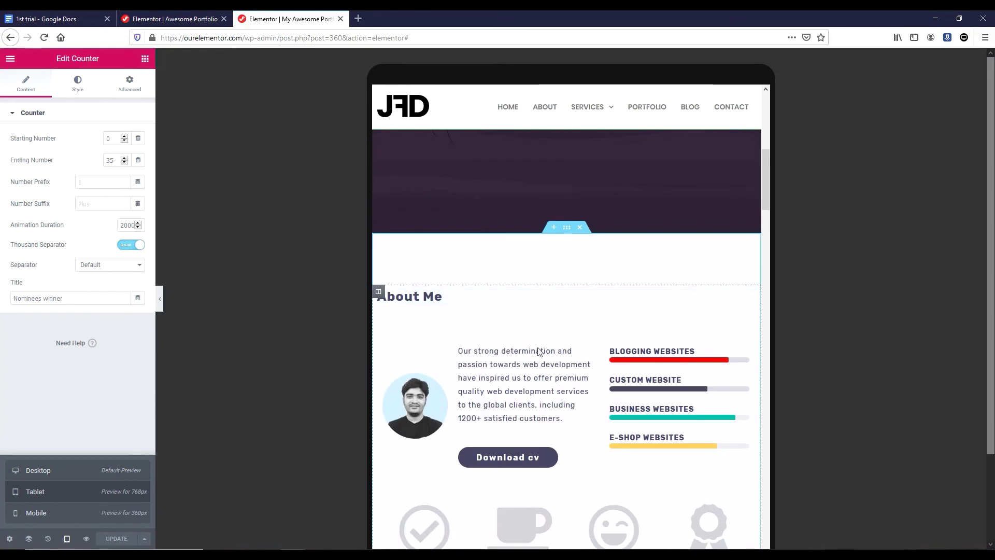
scroll(570, 357, down, 4)
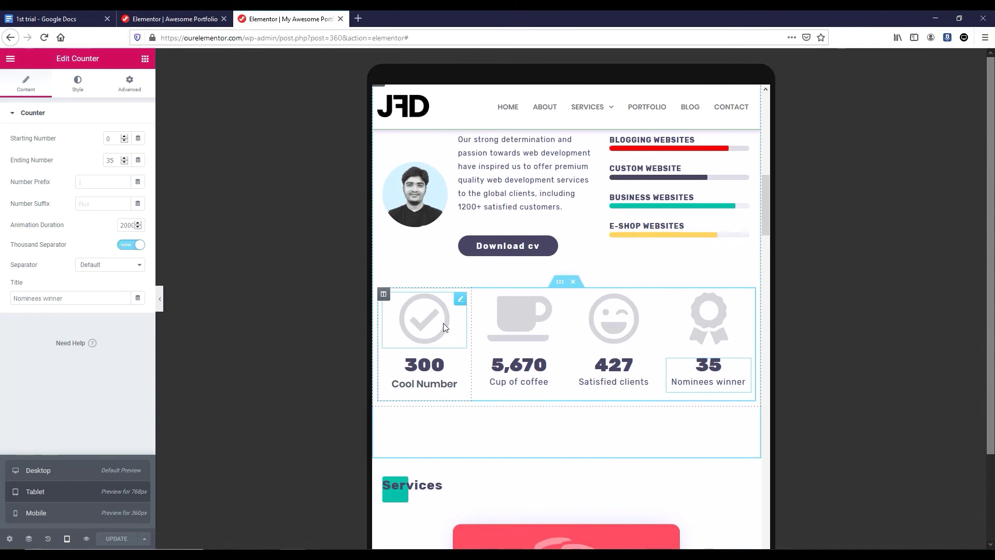
Set the check-circle icon's tablet size to 80
click(461, 301)
click(79, 84)
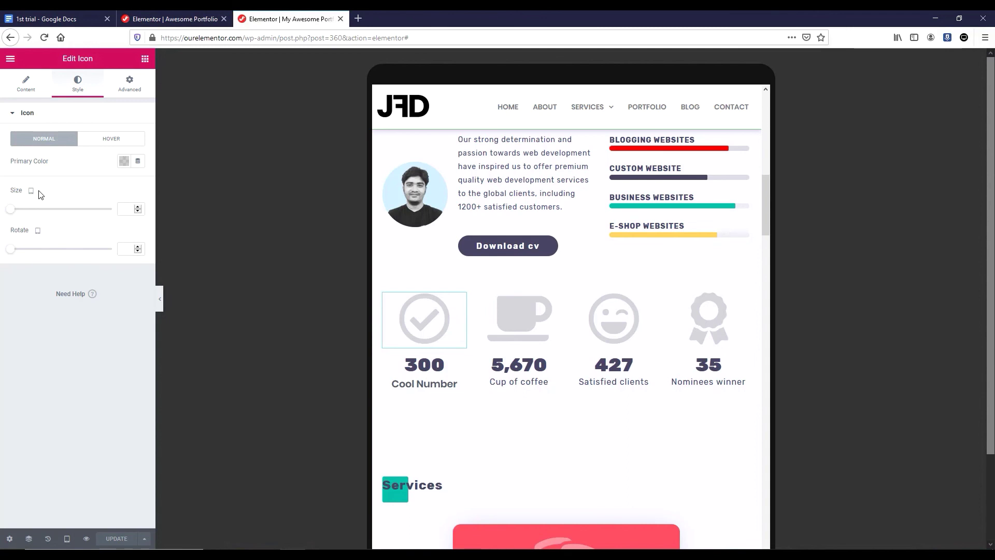
click(123, 208)
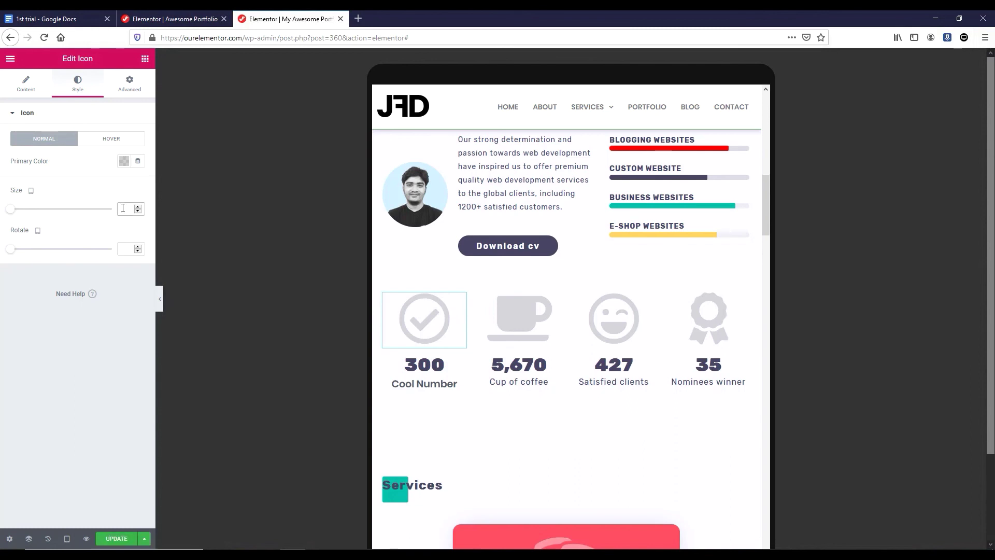
text(80)
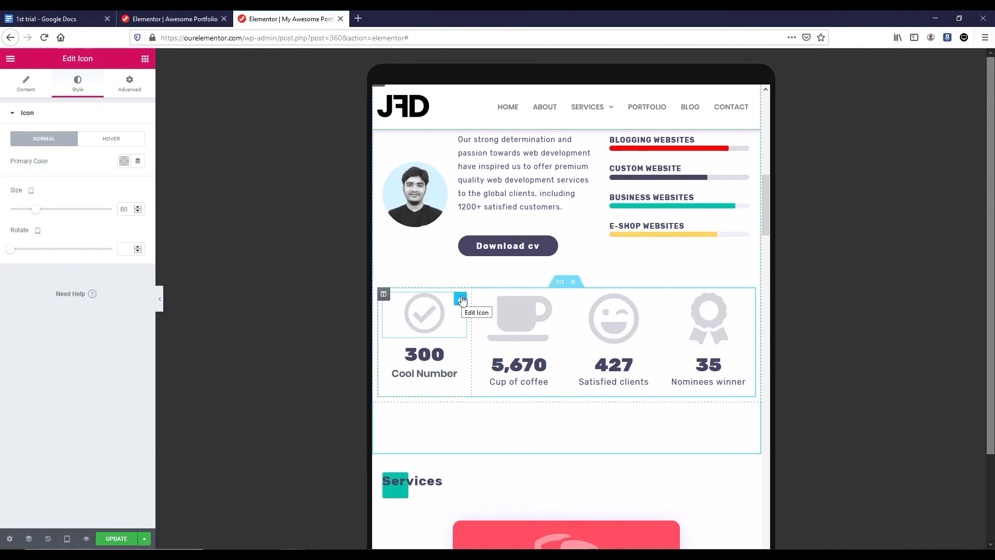
Copy the check-circle icon's style onto the coffee cup, winking smiley and award ribbon icons
right_click(462, 300)
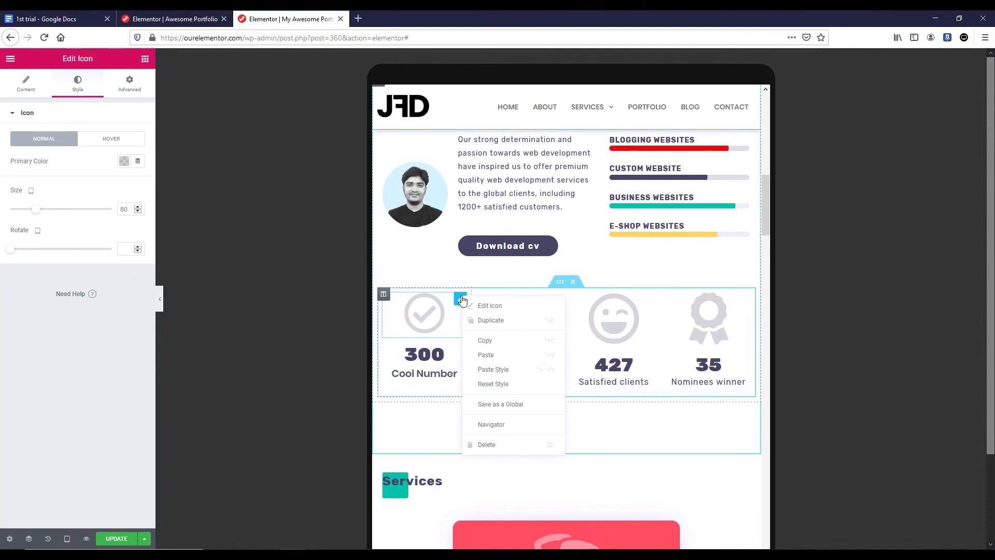
click(481, 341)
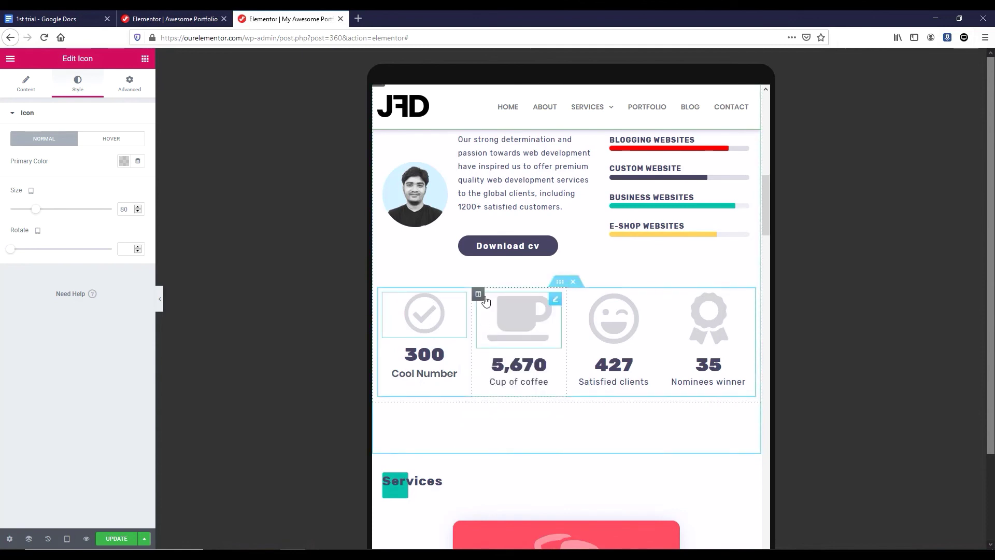
right_click(554, 302)
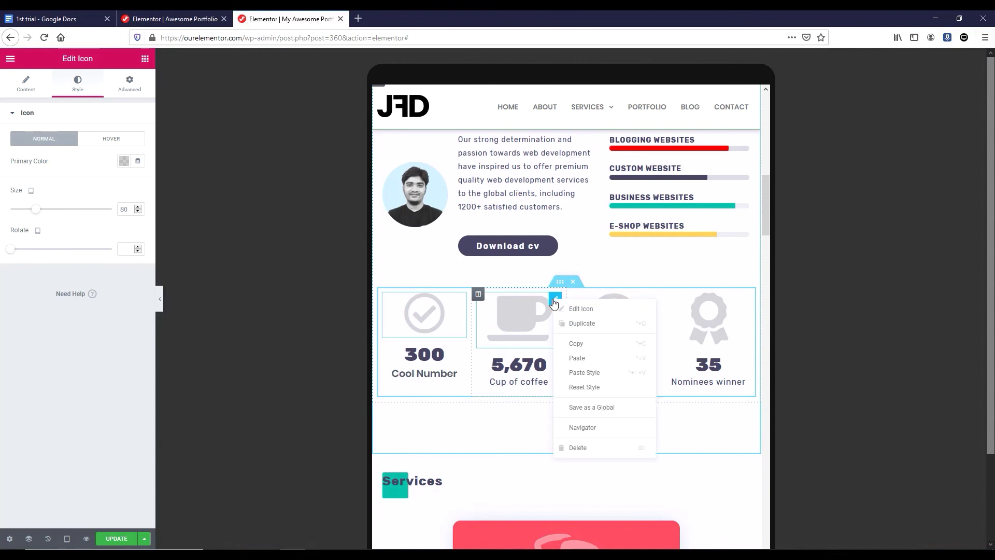
click(599, 373)
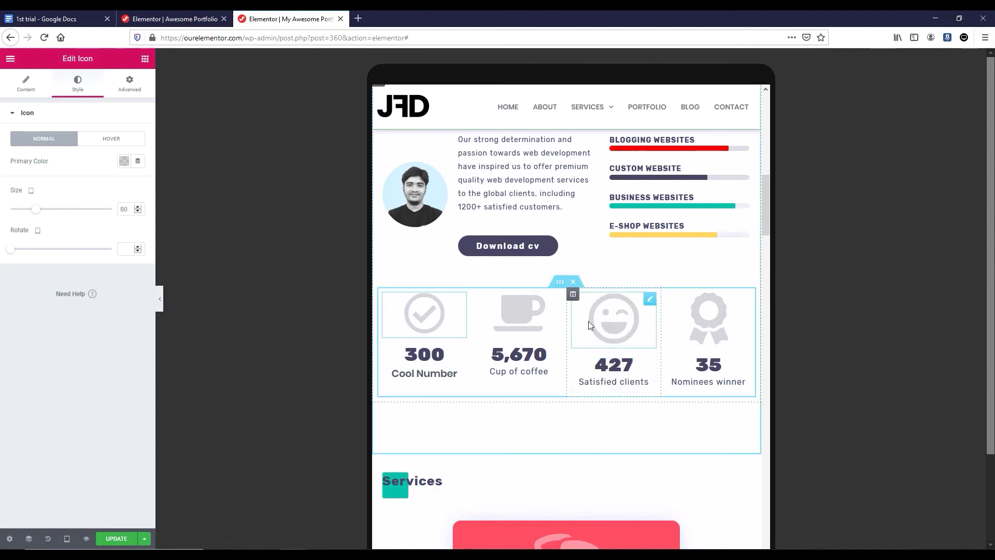
right_click(651, 299)
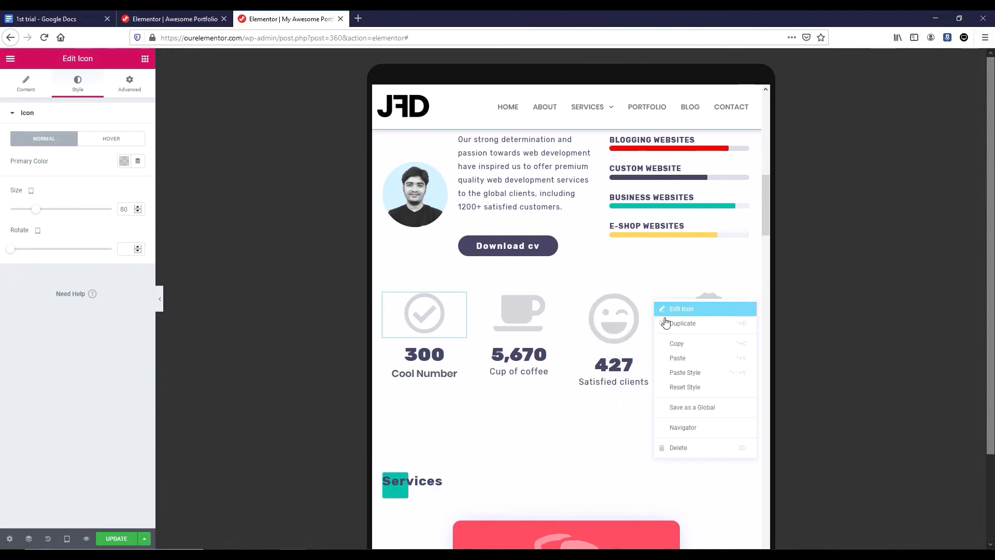
click(684, 373)
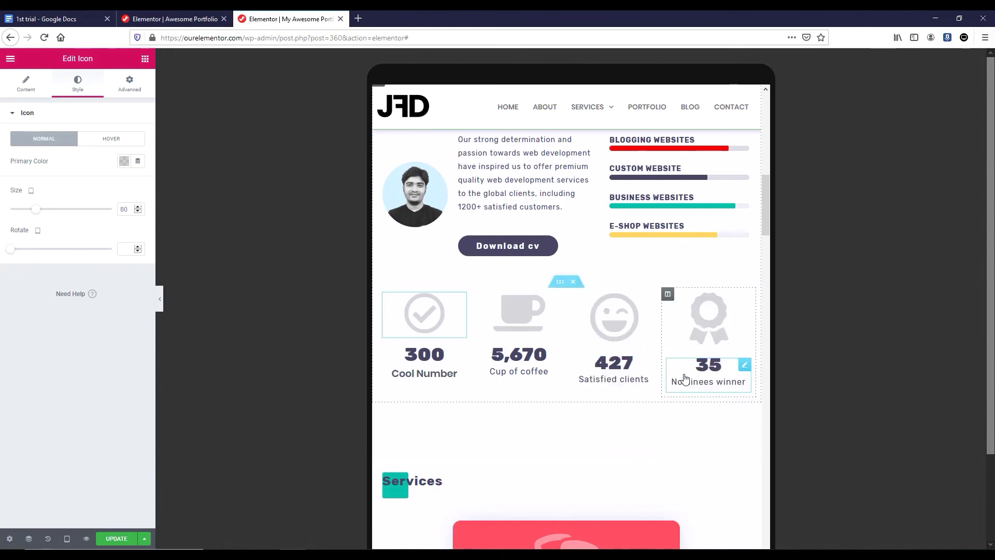
right_click(742, 300)
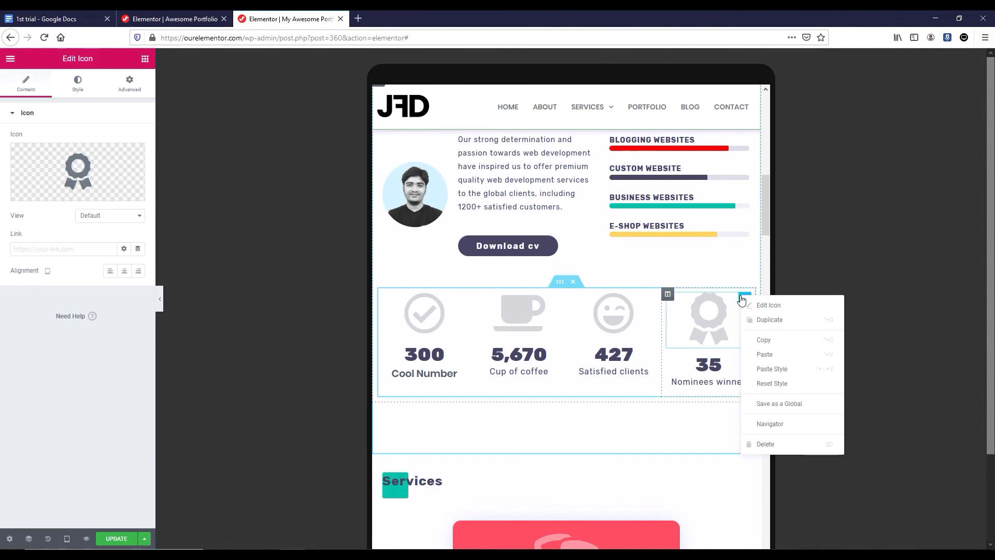
click(787, 371)
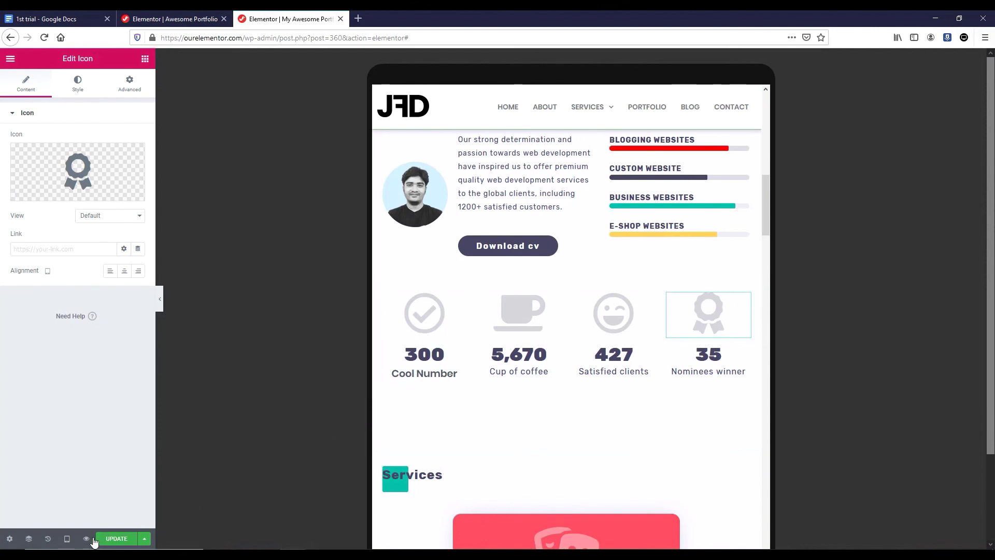
Switch the responsive preview to Mobile for the About Me section
click(67, 538)
click(70, 513)
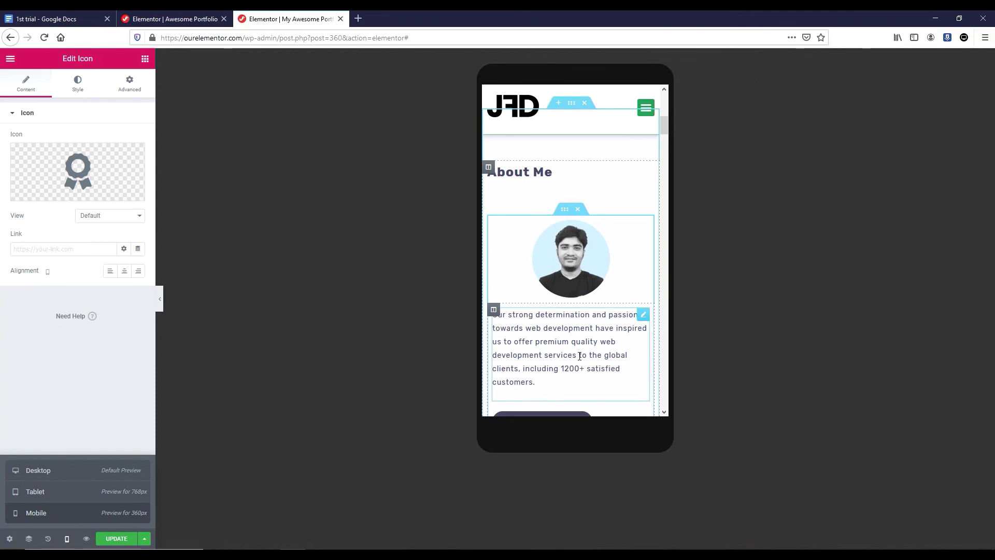
Examine the About Me section's mobile layout from portrait to the Nominees winner counter, and return the responsive preview to Desktop
scroll(596, 343, down, 3)
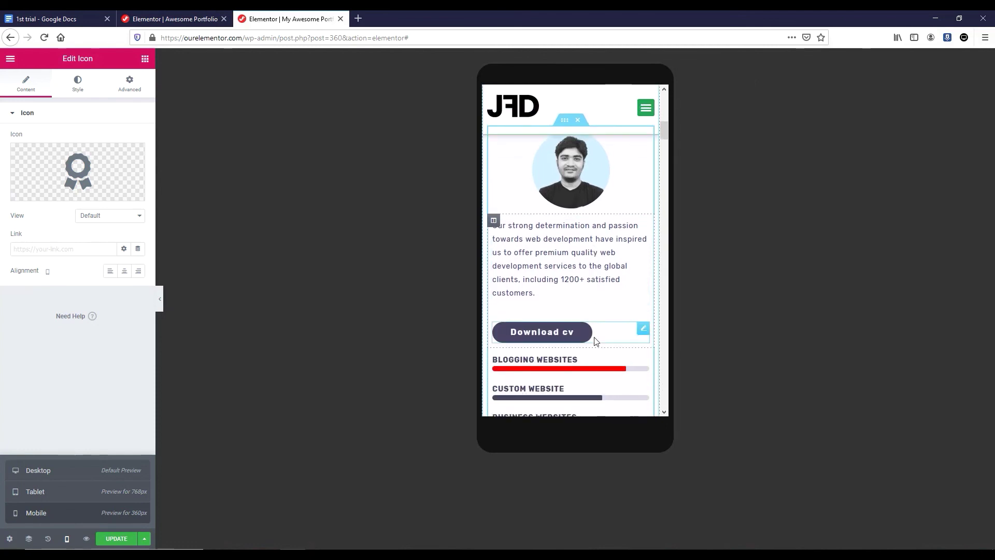
scroll(595, 343, down, 2)
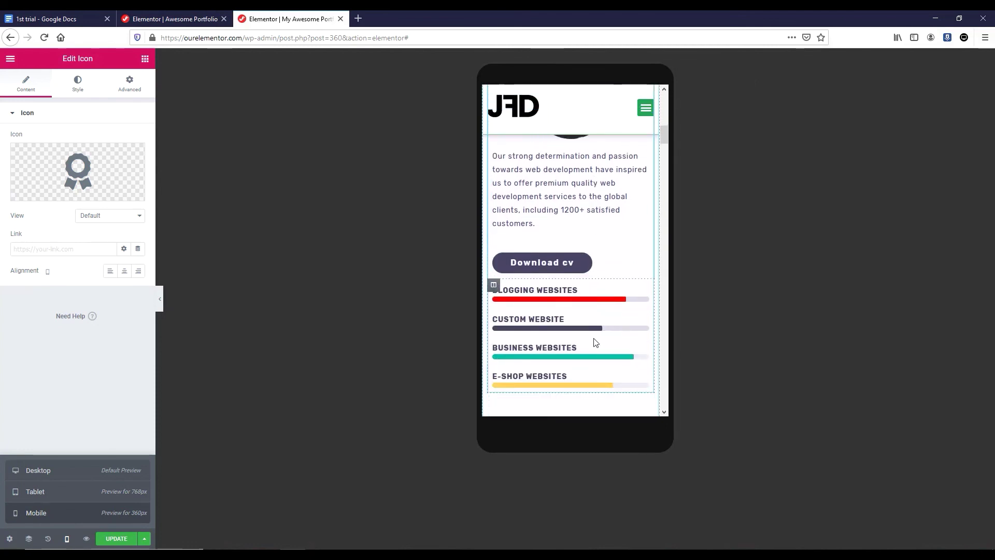
scroll(596, 343, down, 5)
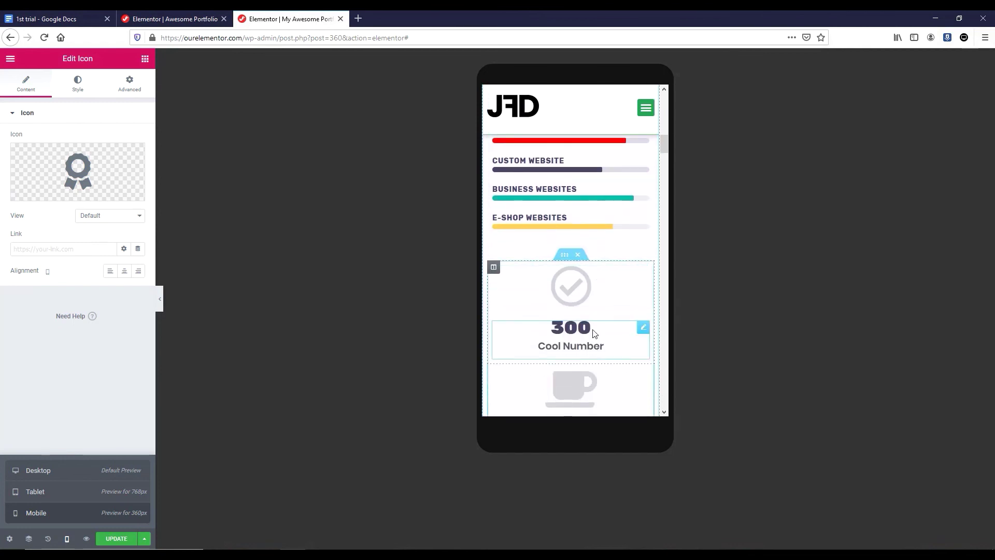
scroll(594, 341, down, 3)
scroll(594, 336, down, 5)
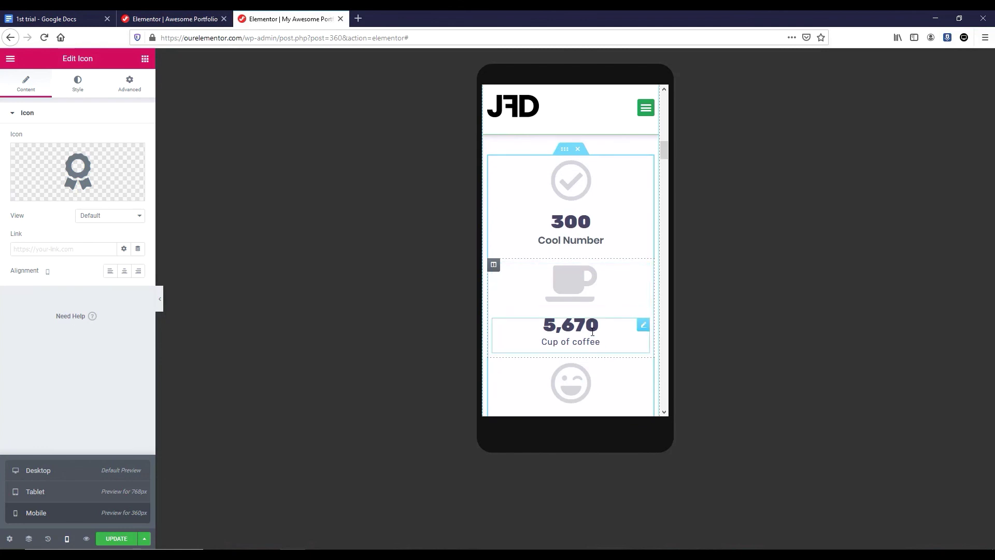
scroll(593, 335, down, 3)
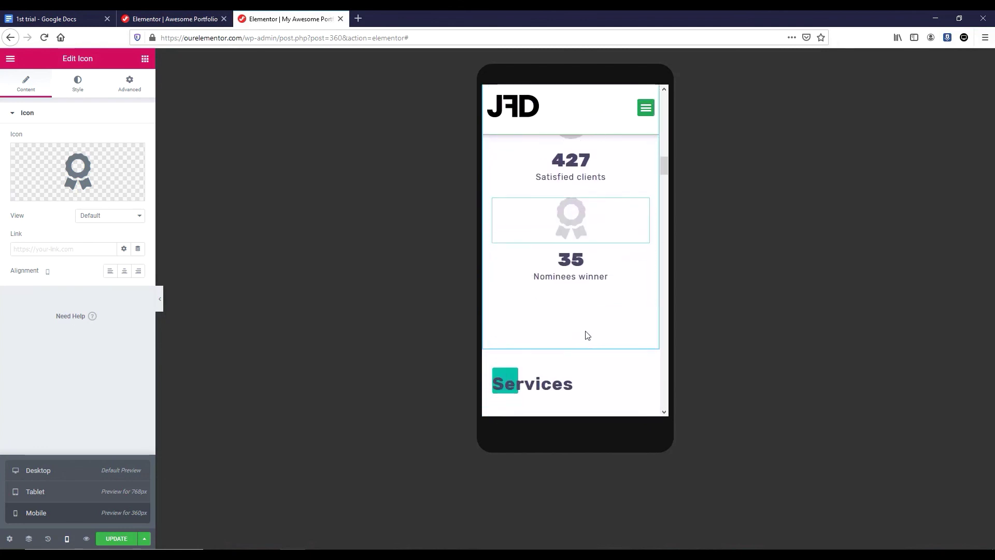
scroll(586, 335, up, 2)
click(114, 470)
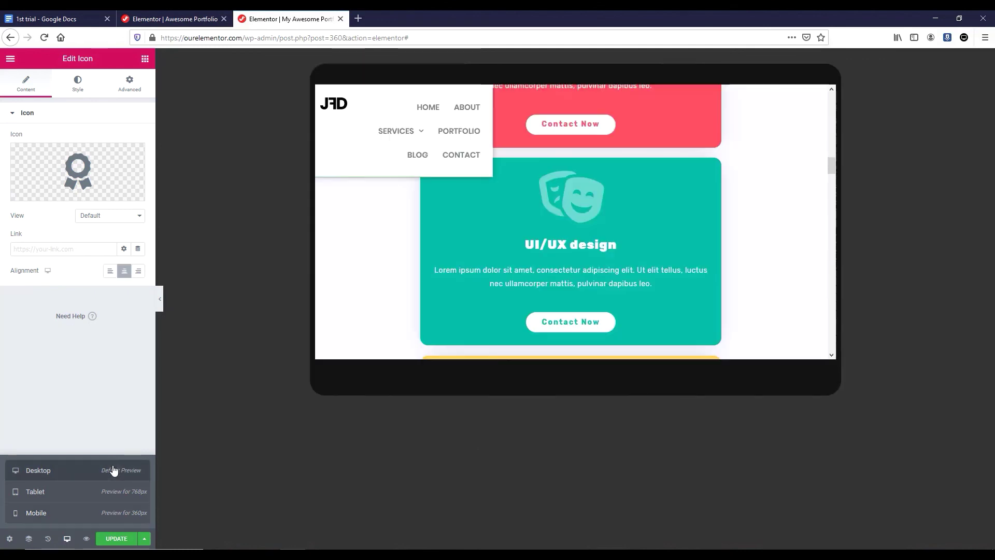